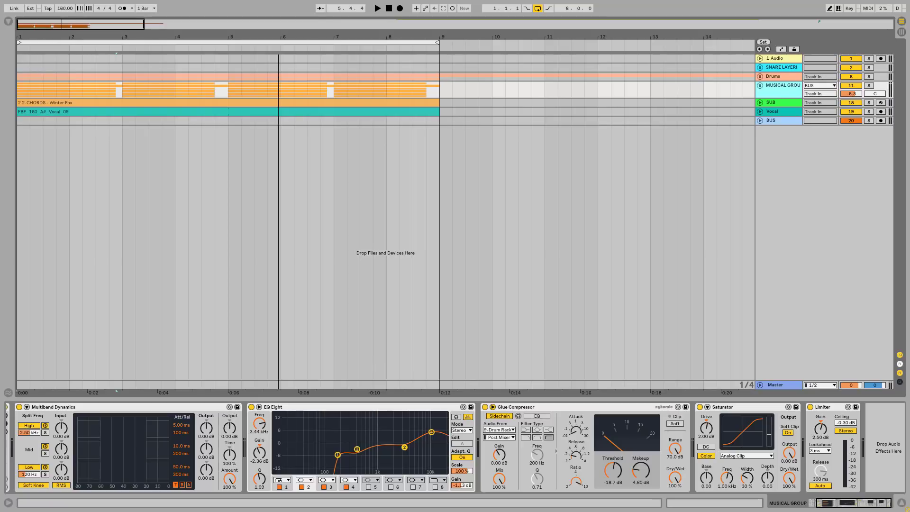
Play the eight-bar loop and solo the MUSICAL GROUP and SUB tracks together to hear them without the rest
left_click(262, 44)
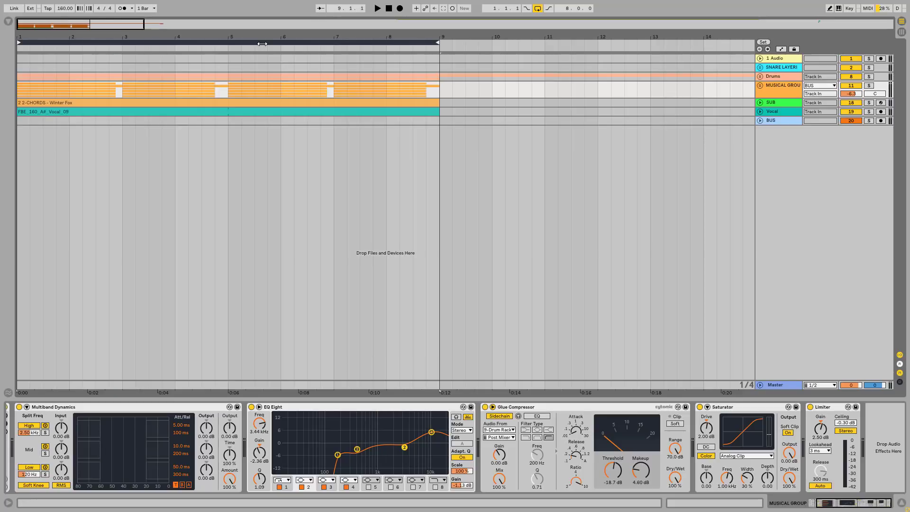
key("space")
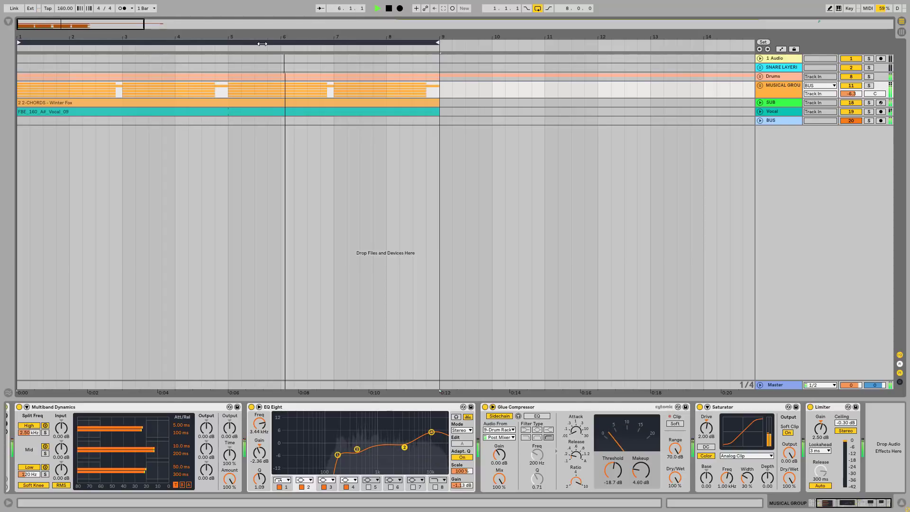
left_click(869, 86)
left_click(869, 103, "ctrl")
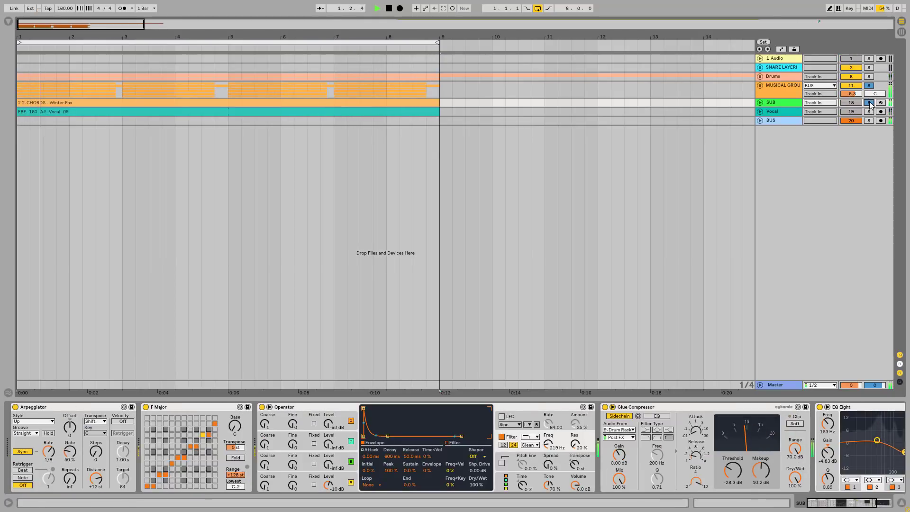
left_click(777, 90)
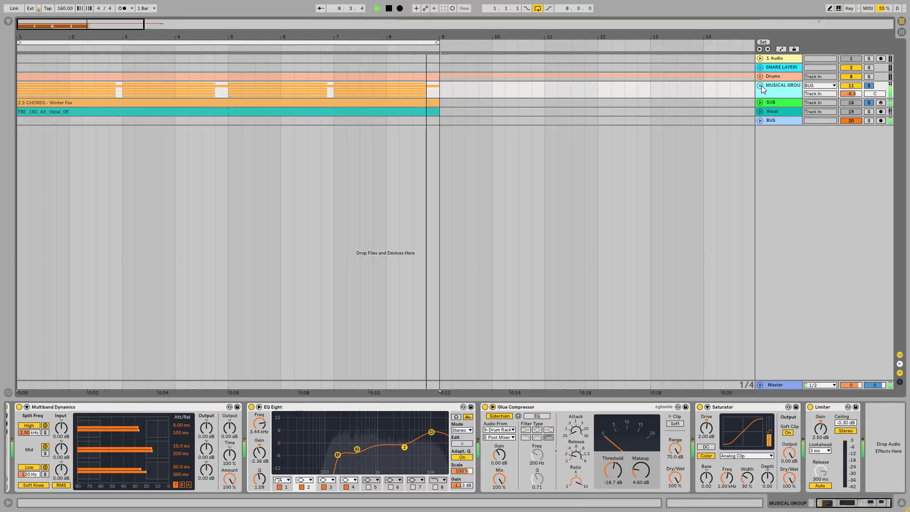
key("space")
Unfold MUSICAL GROUP and look through the device chains of its tracks, from Winter Fox down to PIANO
left_click(760, 86)
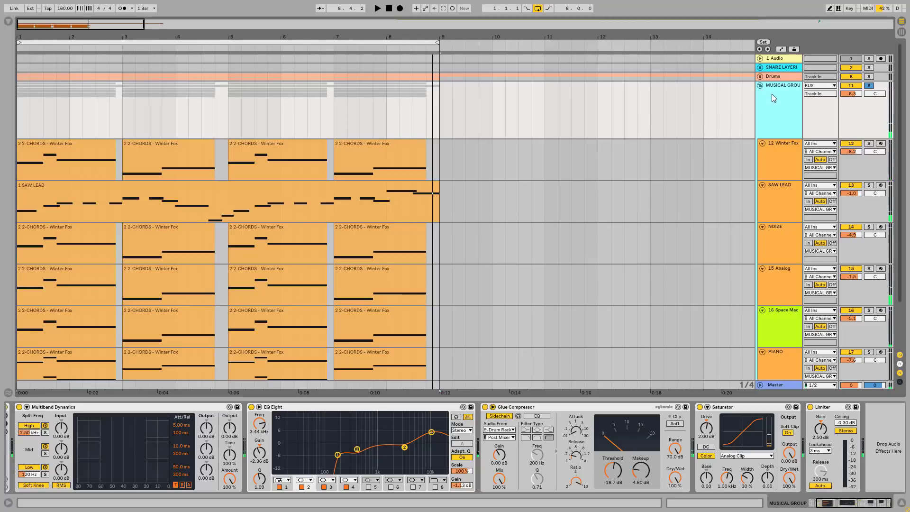
scroll(821, 95, "down", 3)
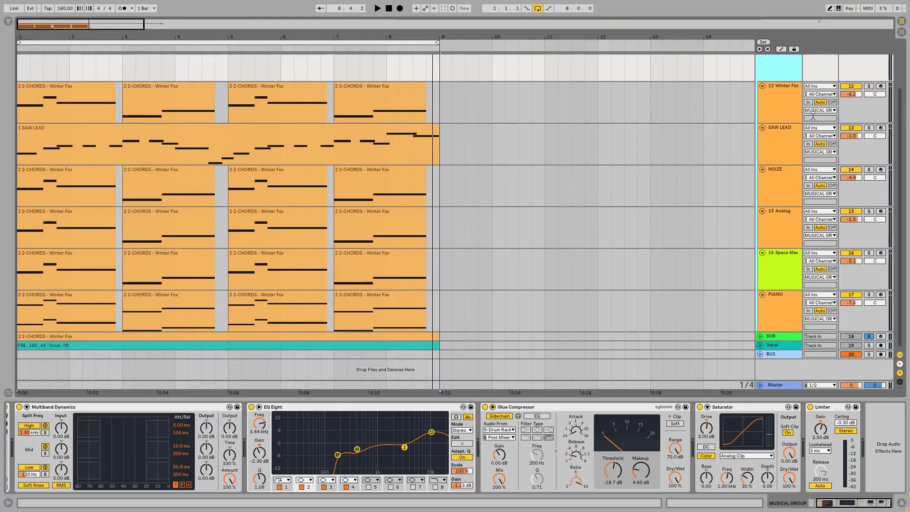
left_click(785, 100)
left_click(784, 142)
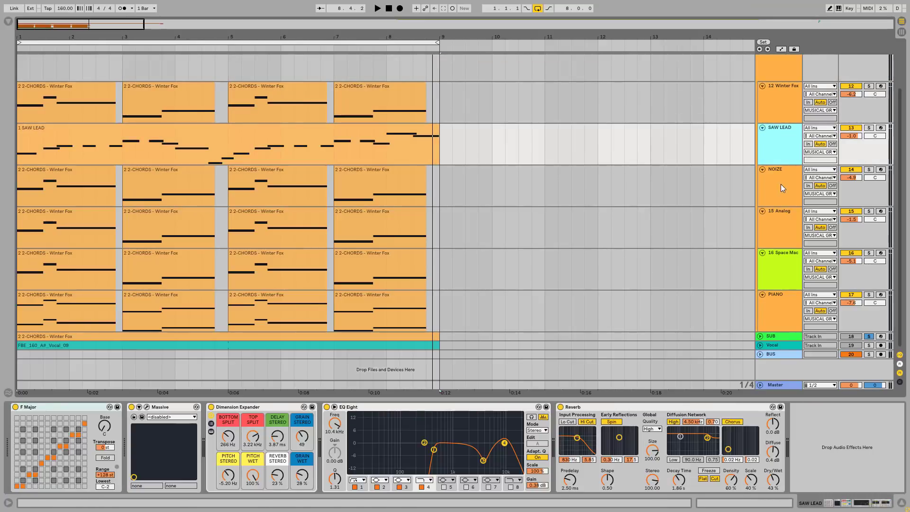
left_click(781, 187)
left_click(786, 225)
left_click(790, 271)
left_click(786, 304)
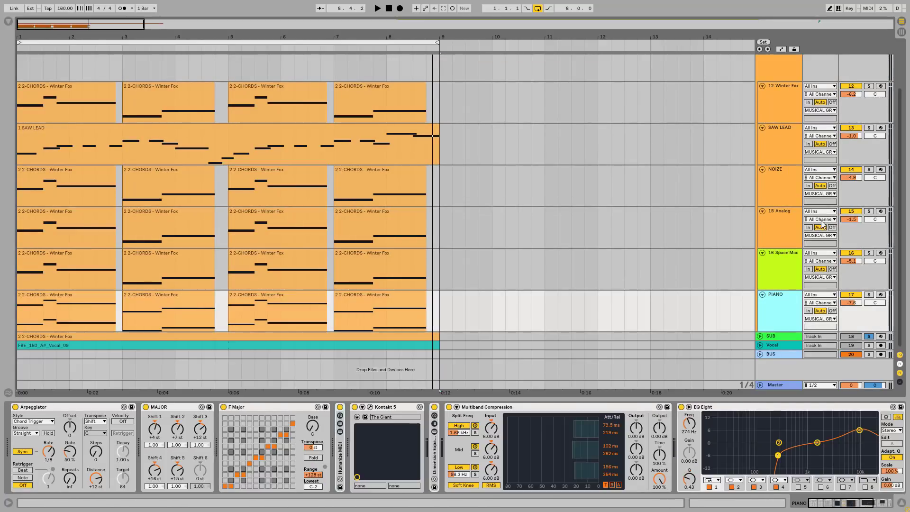
Solo the 15-Analog track instead and play the loop from bar 1 to hear it alone
left_click(868, 211)
left_click(788, 212)
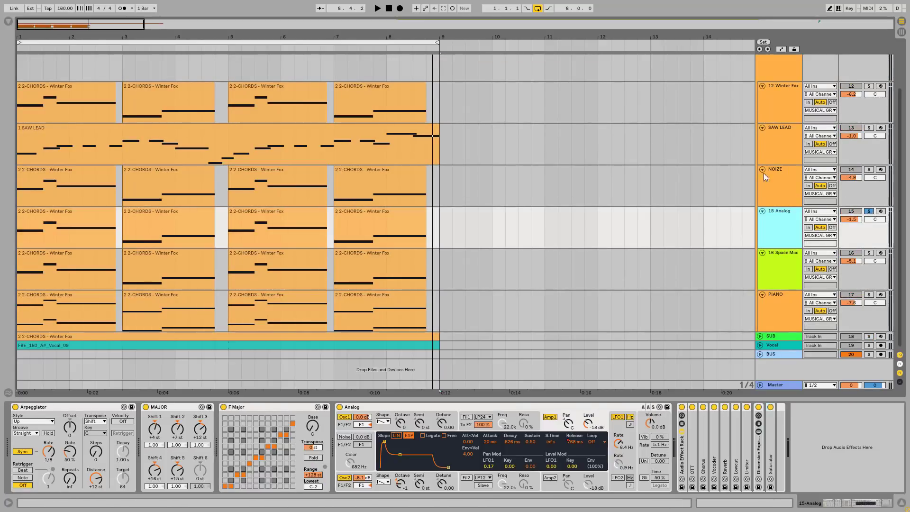
left_click(259, 43)
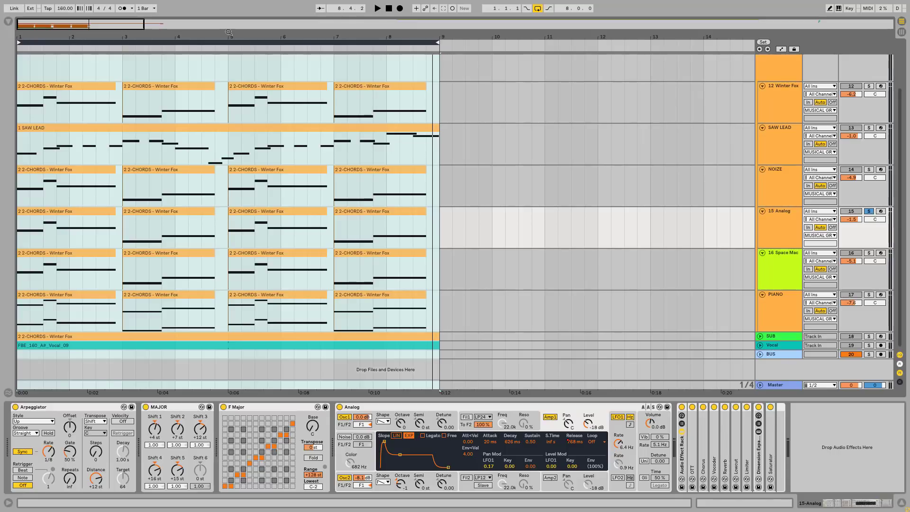
key("space")
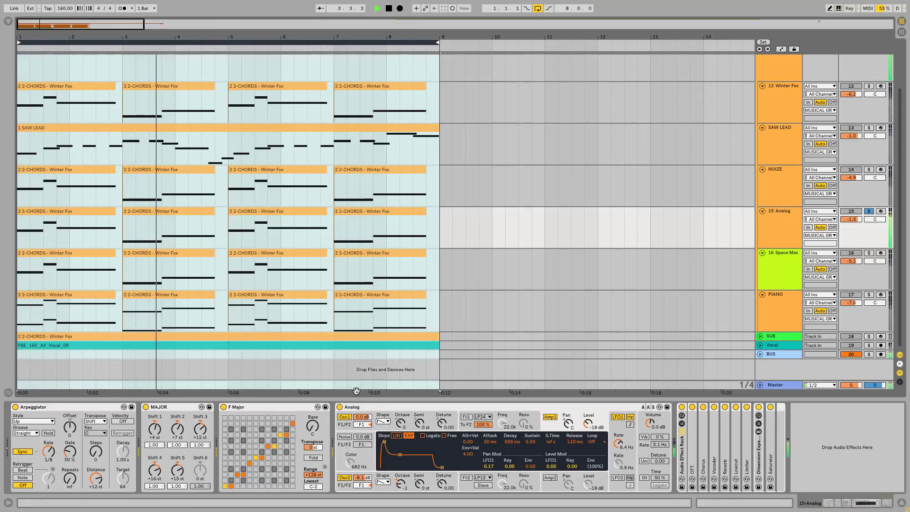
key("space")
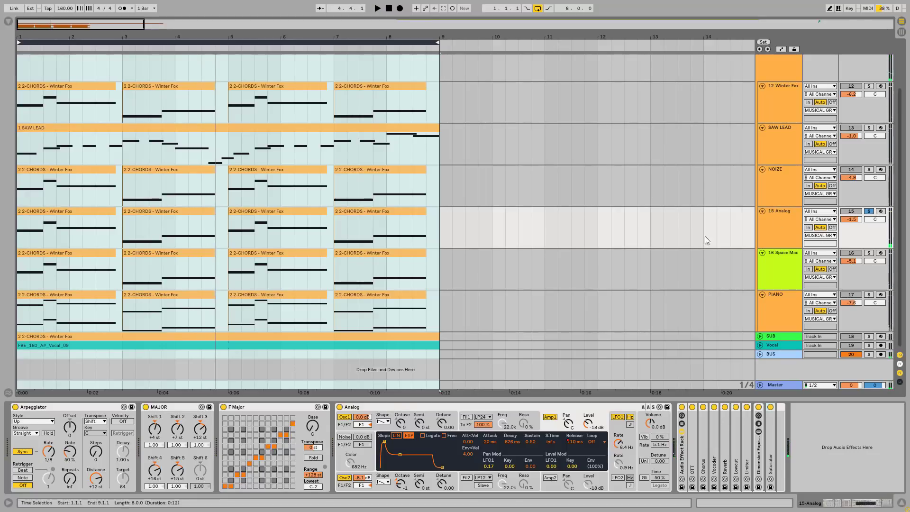
Examine the Arpeggiator, MAJOR chord, F Major scale and Analog devices on the 15-Analog track
left_click(477, 415)
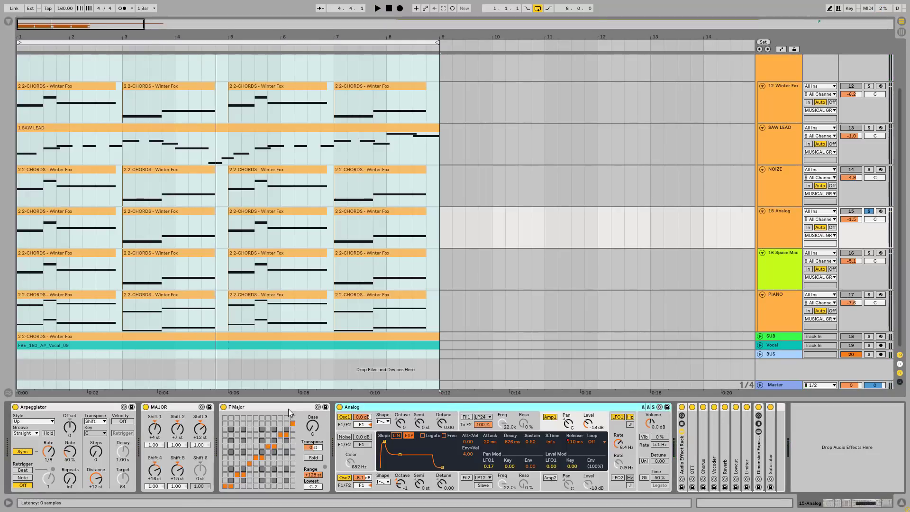
left_click(254, 407)
left_click(189, 407)
left_click(101, 408)
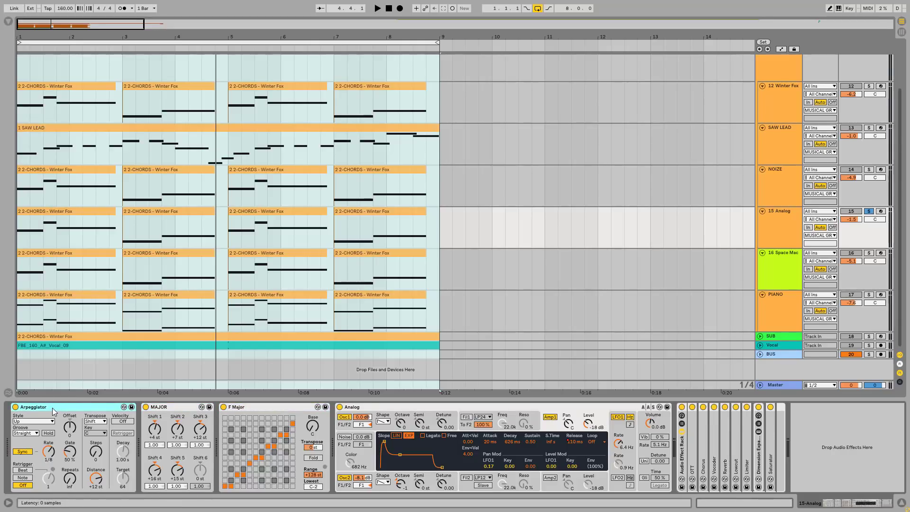
left_click(177, 411)
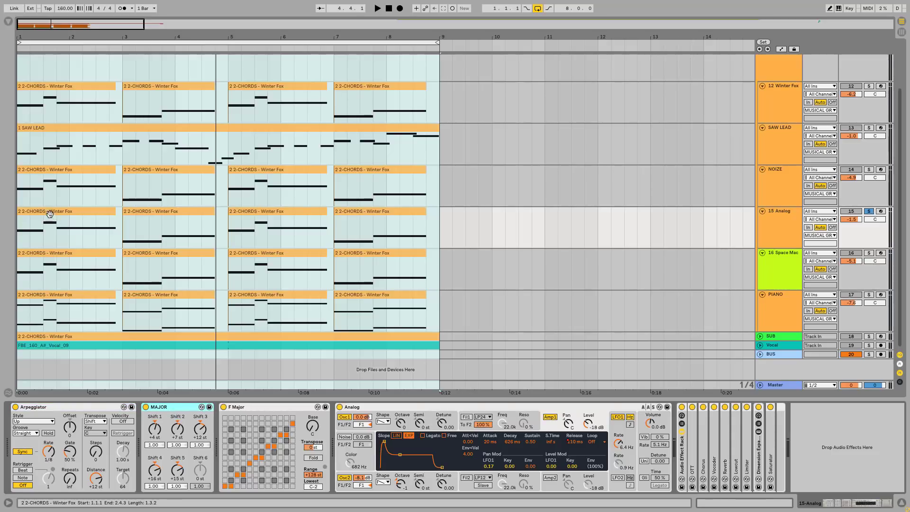
left_click(246, 408)
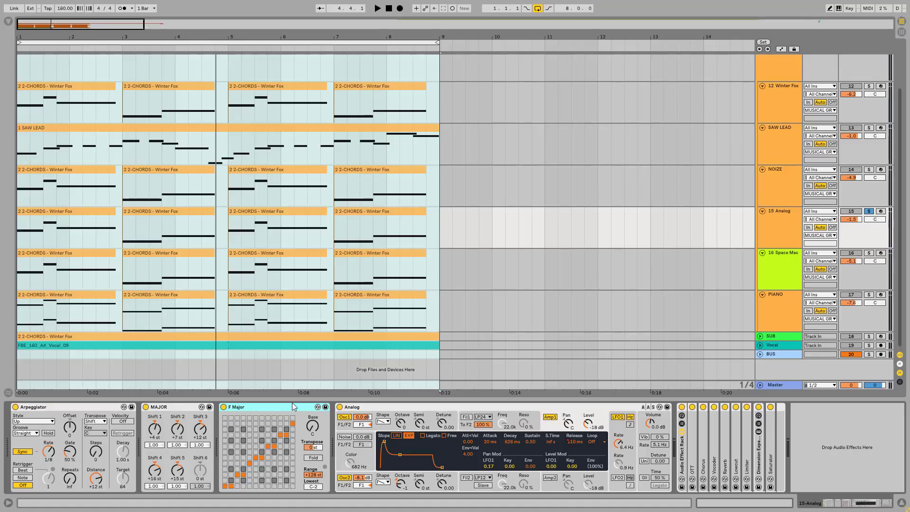
left_click(522, 406)
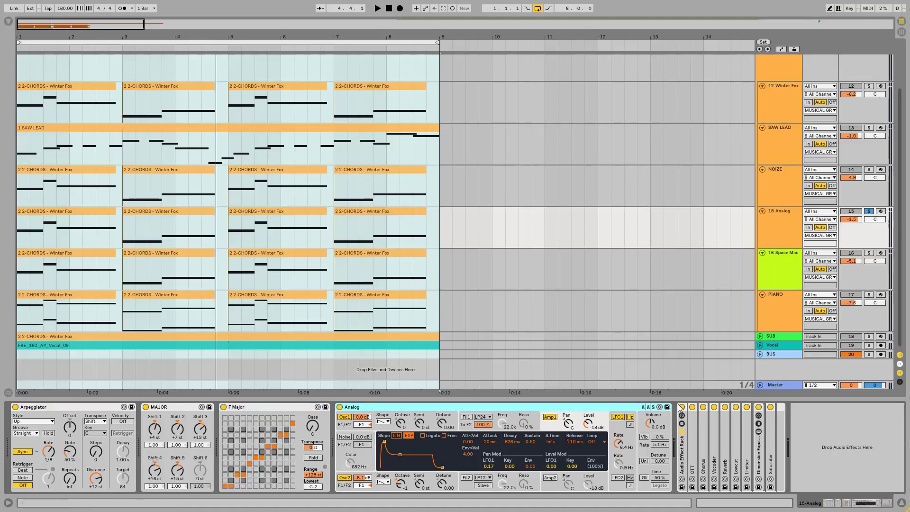
Compare the soloed Analog track's playback with its Audio Effect Rack bypassed and active, leaving the rack switched on
left_click(682, 407)
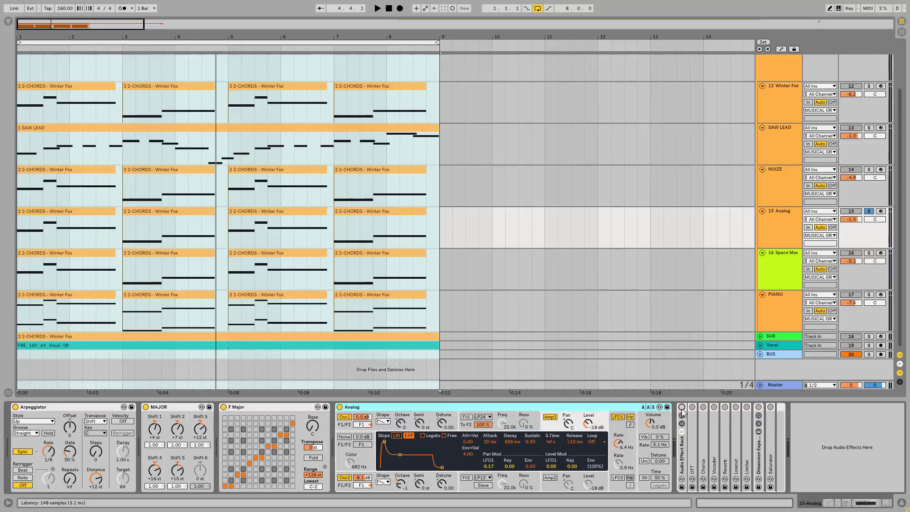
key("space")
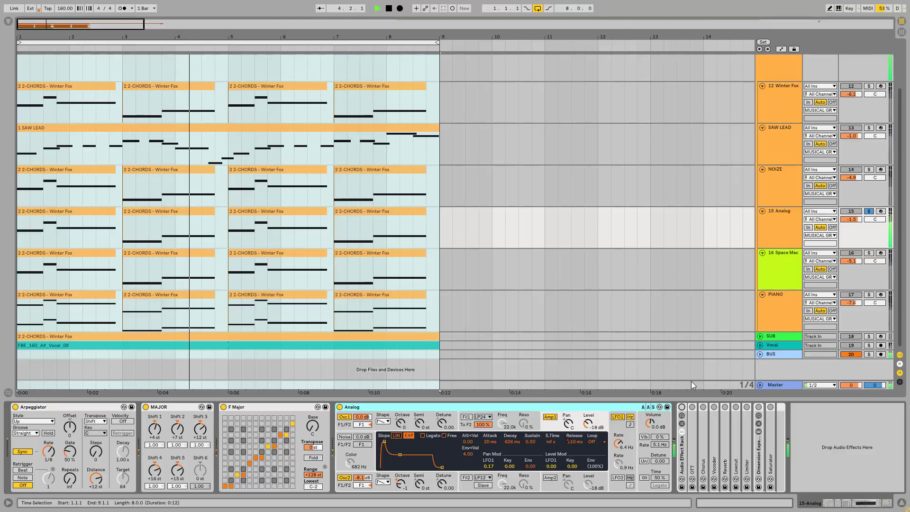
key("space")
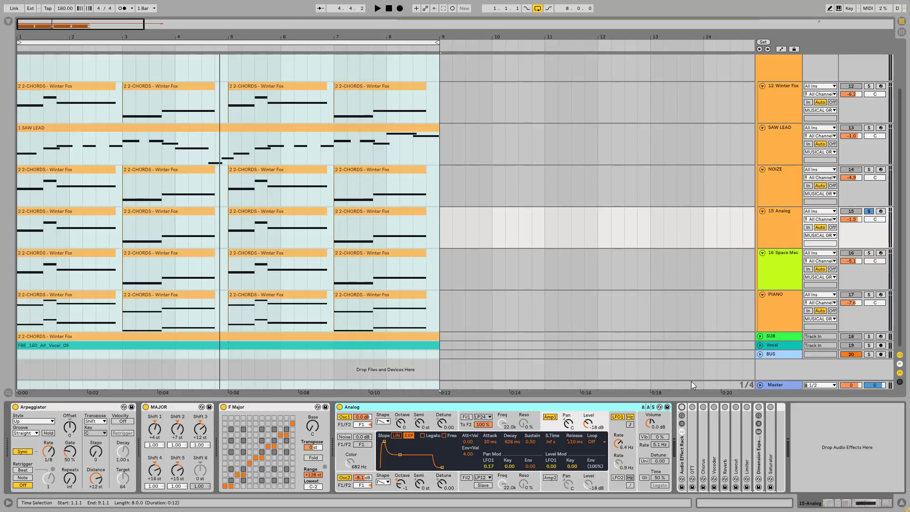
left_click(682, 407)
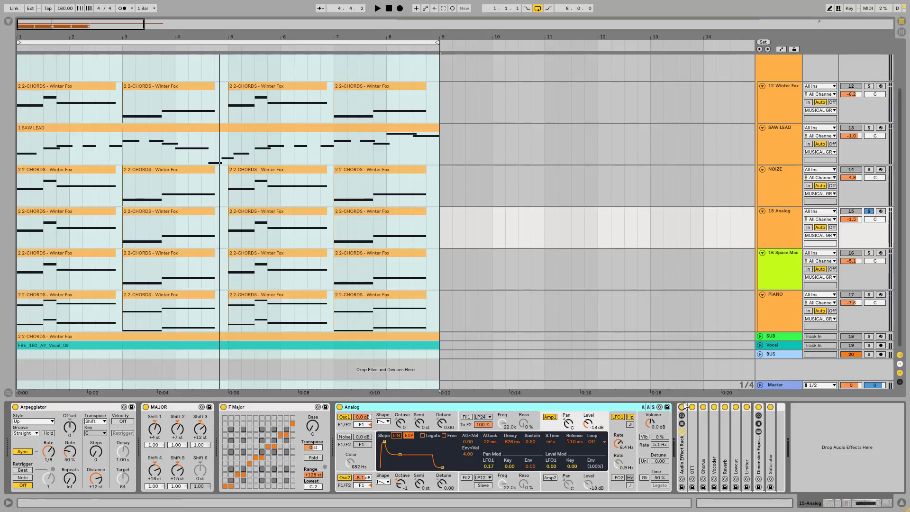
key("space")
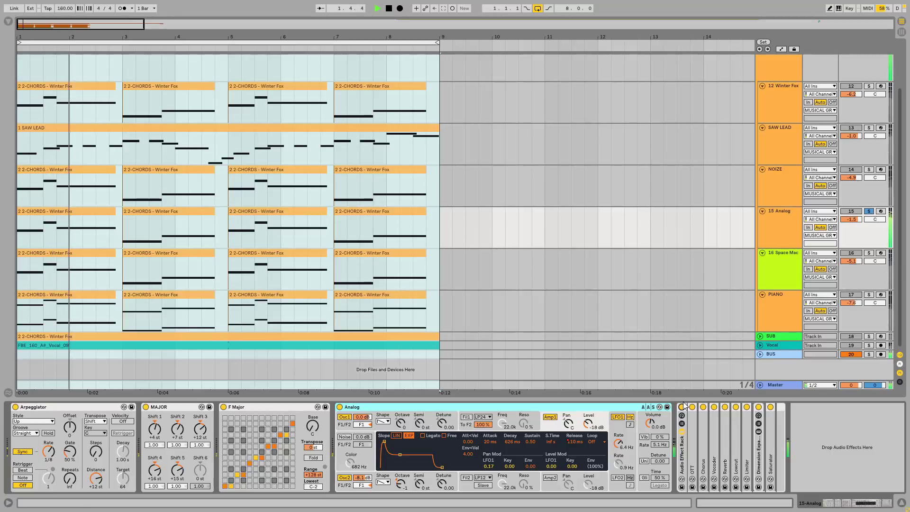
left_click(682, 408)
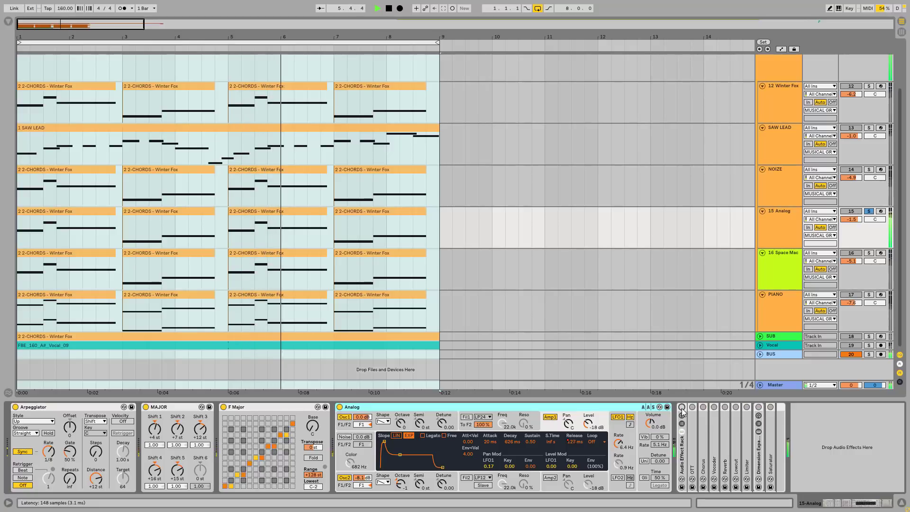
key("space")
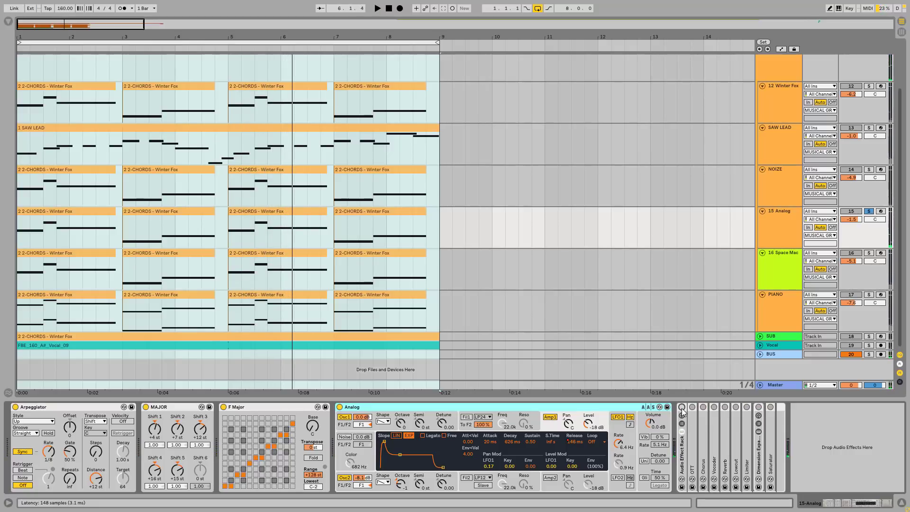
left_click(682, 407)
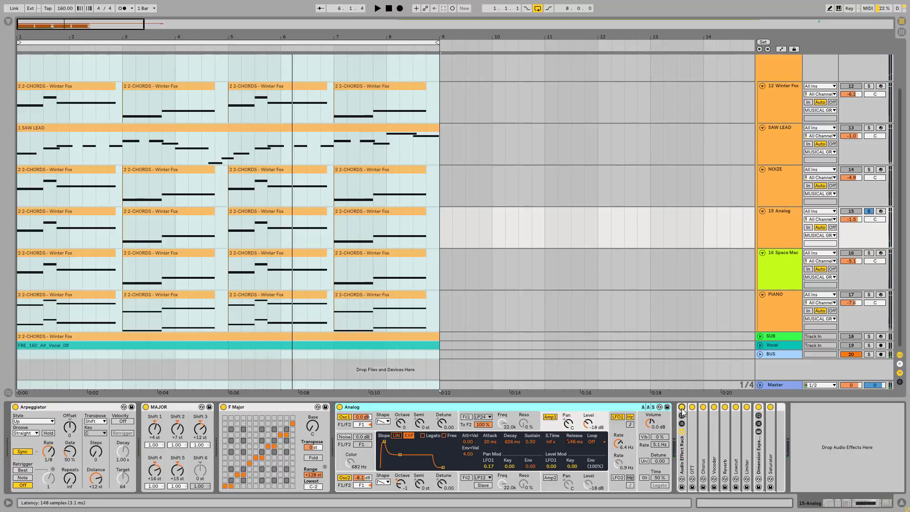
Switch off every effect in the Audio Effect Rack except OTT, from Chorus through Saturator
double_click(691, 432)
double_click(722, 409)
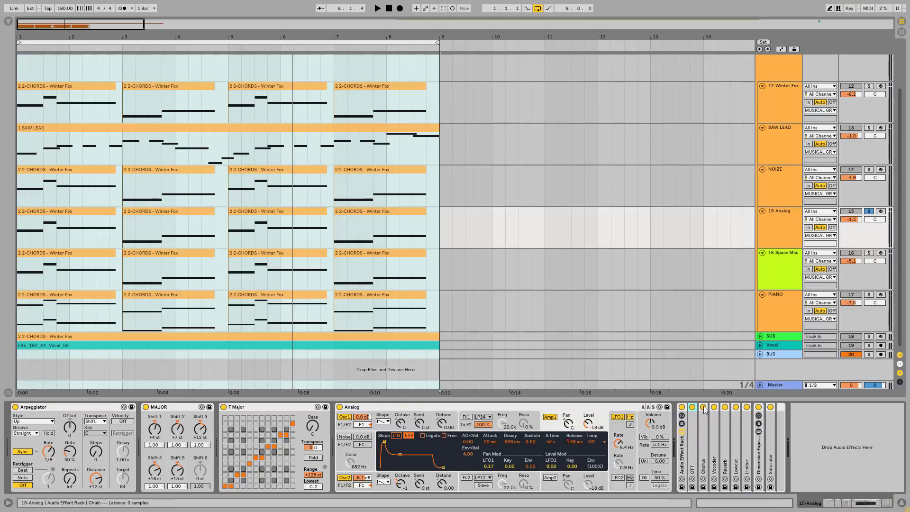
left_click(714, 407)
left_click(725, 407)
left_click(736, 407)
left_click(747, 408)
left_click(759, 408)
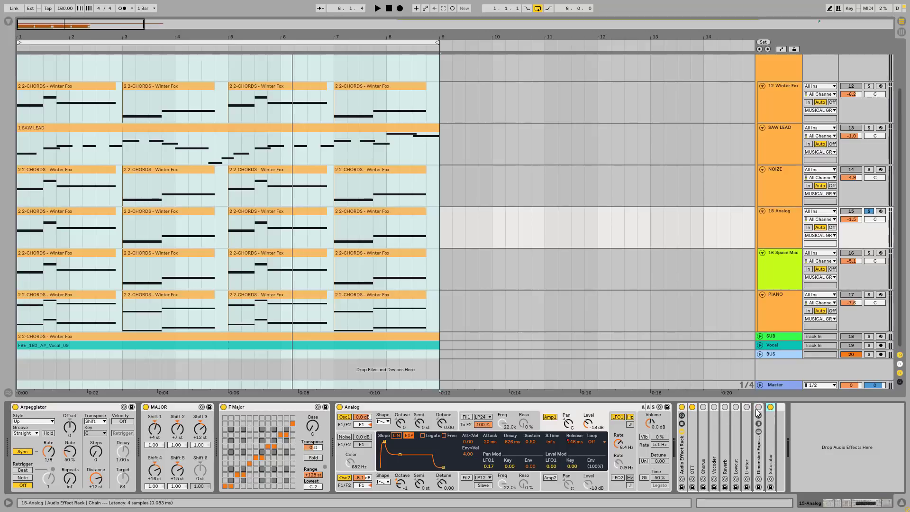
Unfold the OTT device and compare the loop's sound with it off and on, leaving it switched on
double_click(694, 428)
left_click_drag(835, 505, 853, 506)
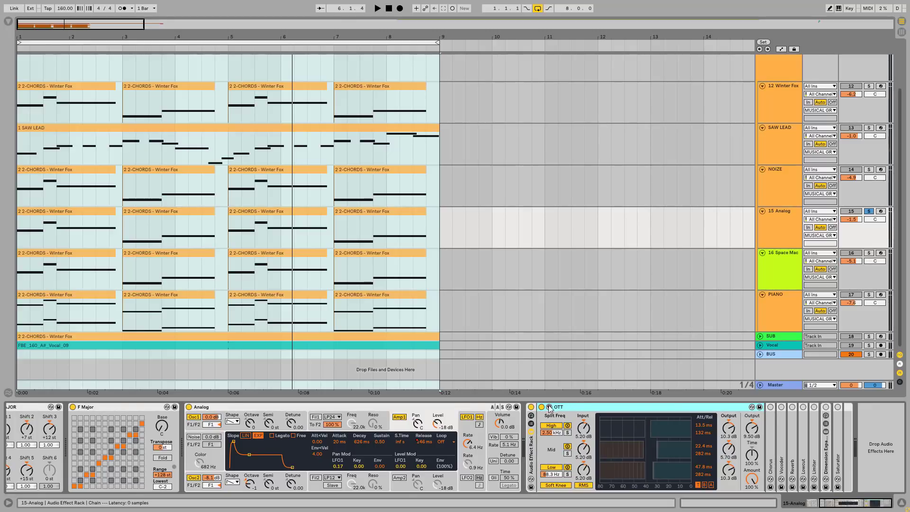
key("space")
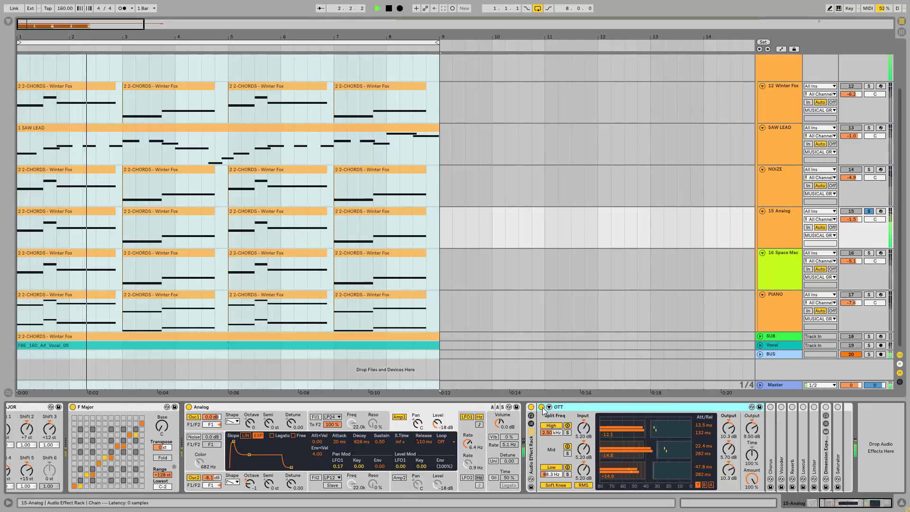
left_click(542, 407)
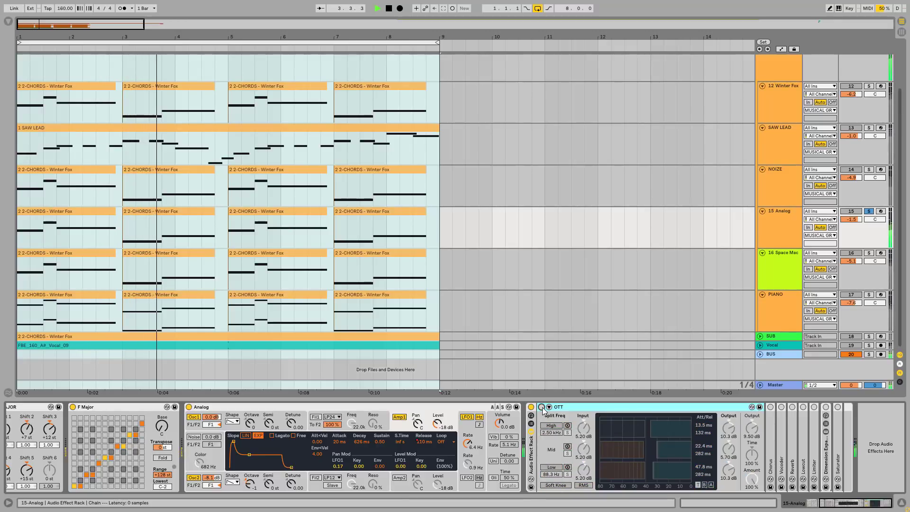
left_click(542, 407)
key("space")
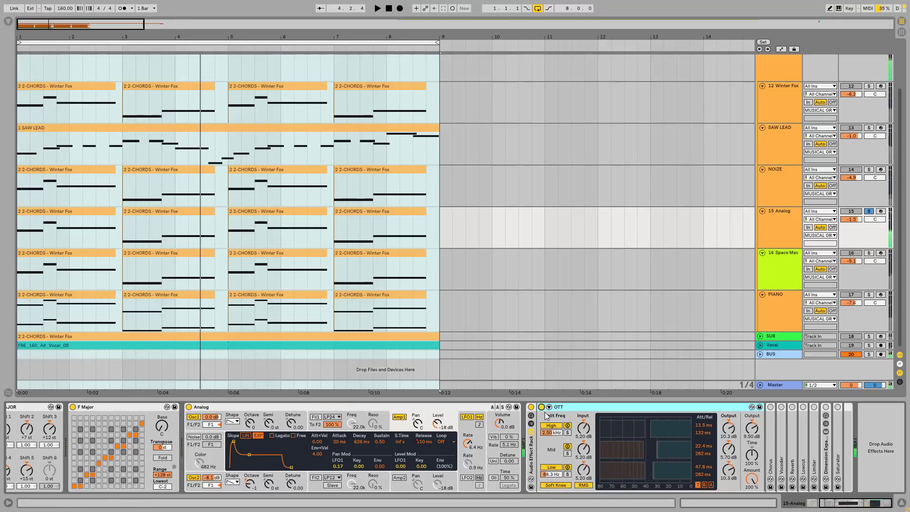
Unfold the Chorus device, switch it on and play the loop to hear it after OTT
double_click(770, 436)
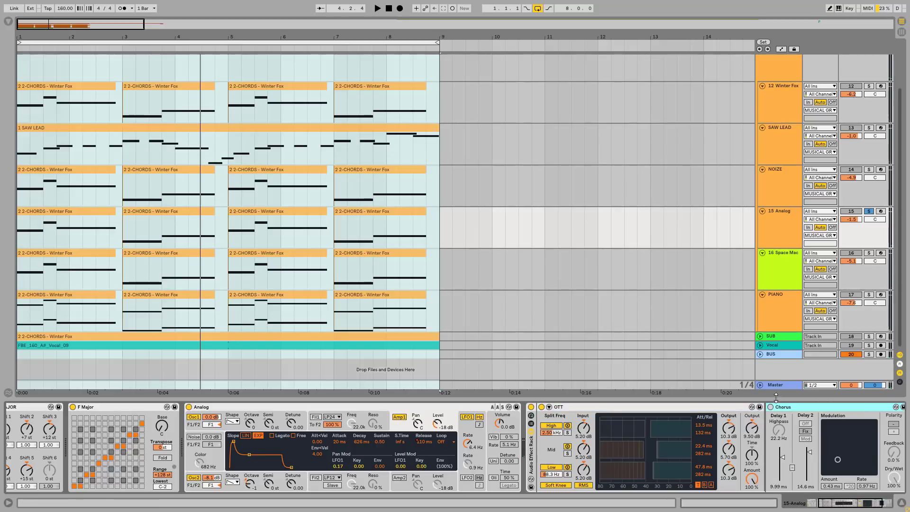
left_click(845, 505)
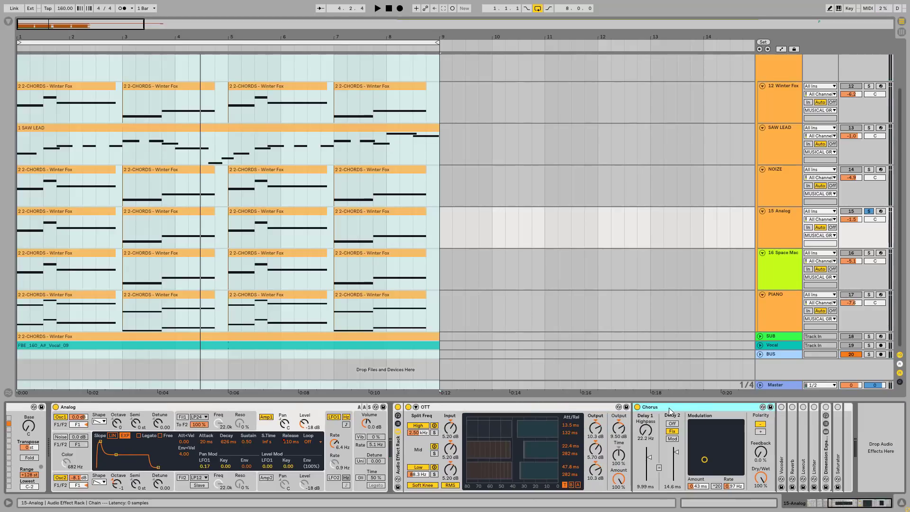
key("space")
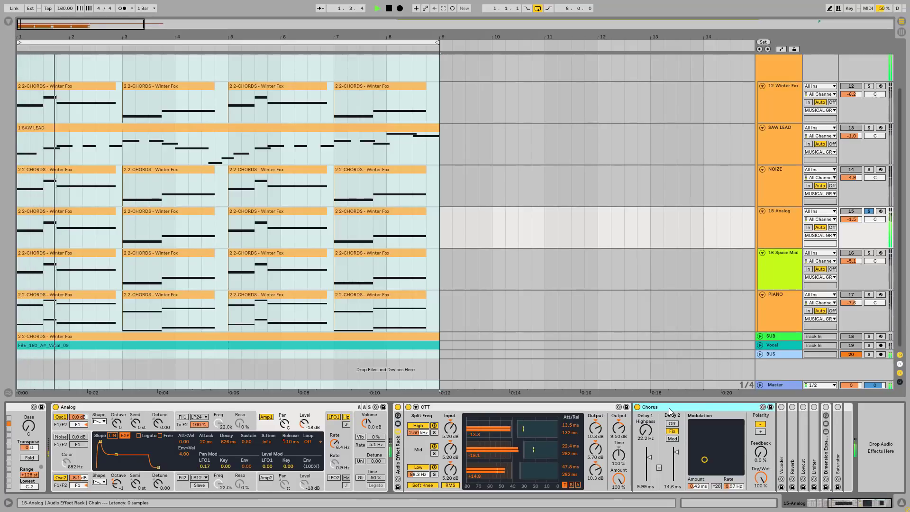
key("space")
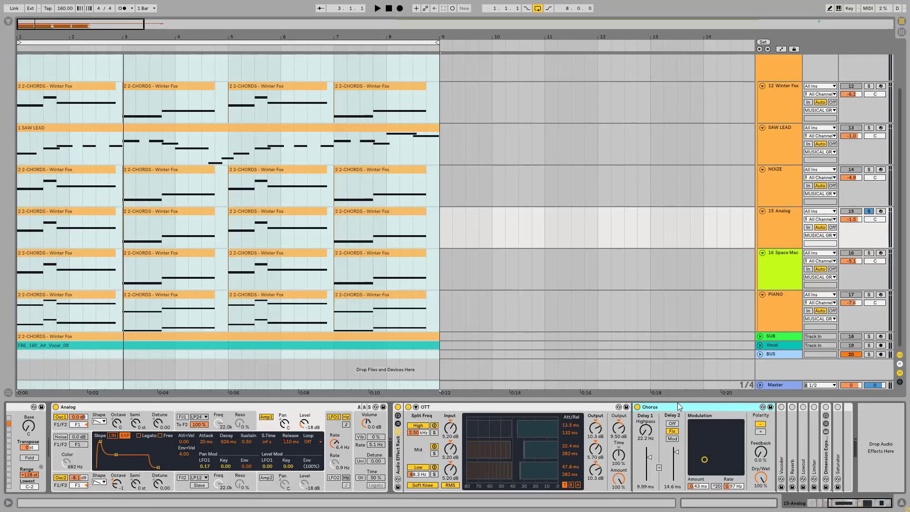
Unfold the Vocoder after the Chorus and switch it on, keeping Modulator as its carrier
double_click(780, 434)
left_click_drag(843, 503, 856, 492)
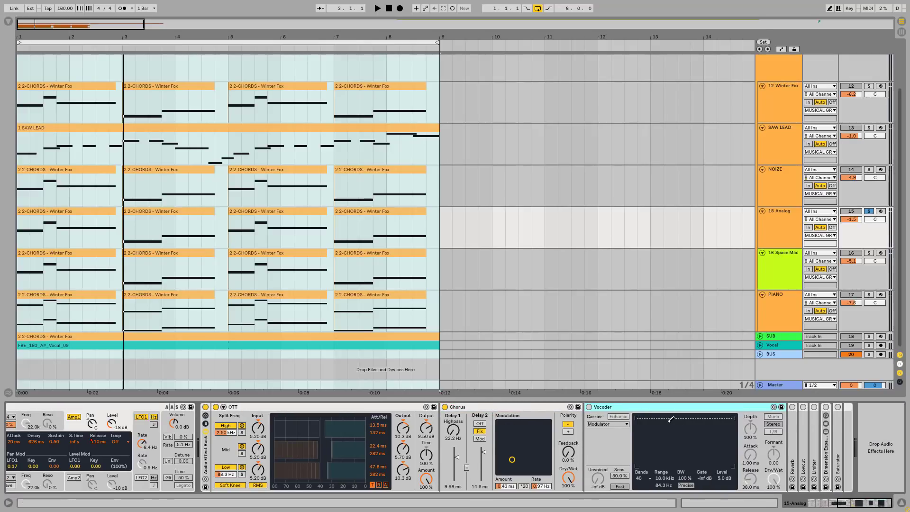
left_click(589, 407)
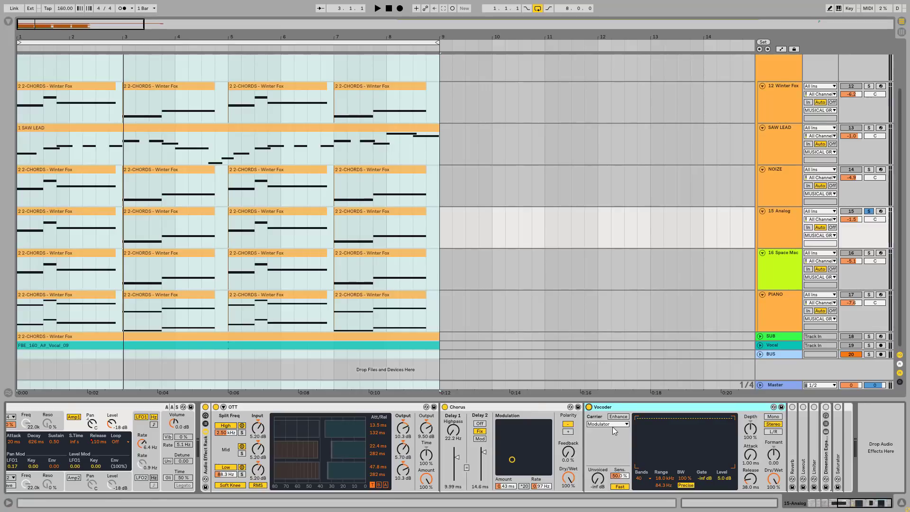
left_click(611, 424)
left_click(610, 428)
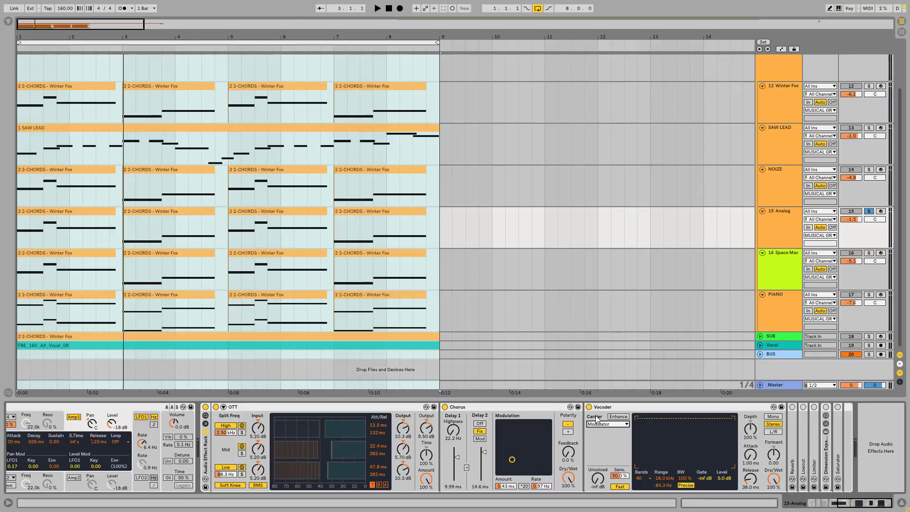
Play the soloed Analog loop to hear the Vocoder after OTT and Chorus
left_click(682, 409)
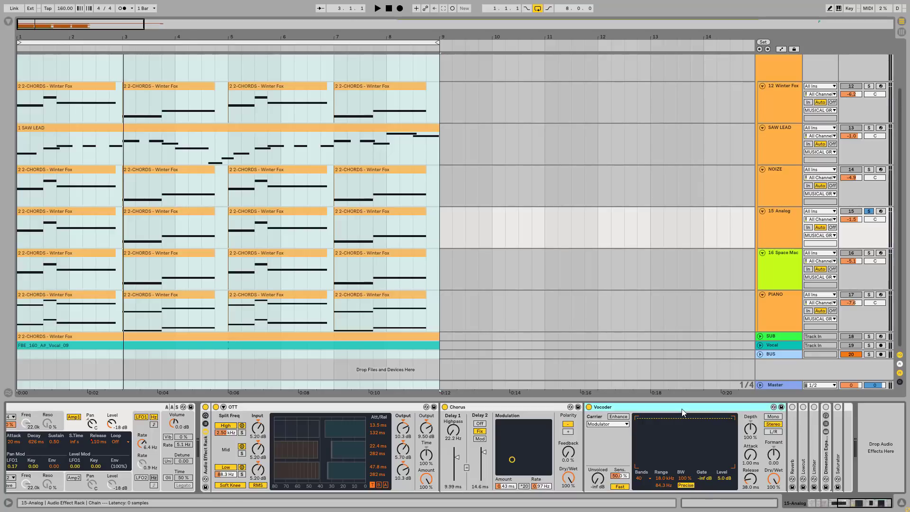
key("space")
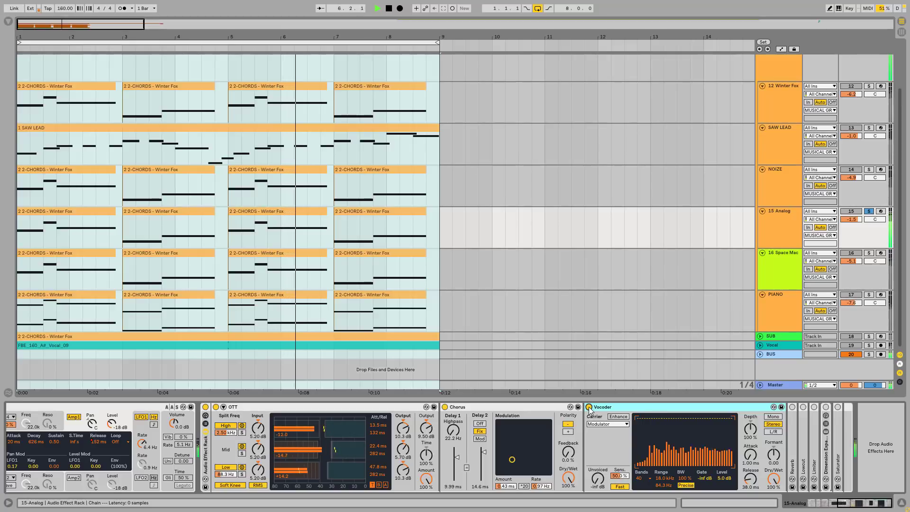
key("space")
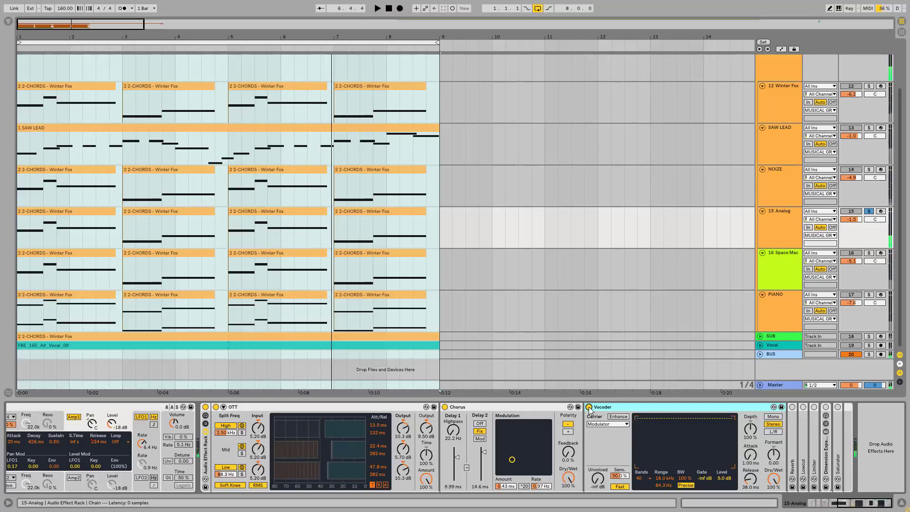
Unfold the Reverb after the Vocoder, switch it on and play the loop to hear it
double_click(790, 438)
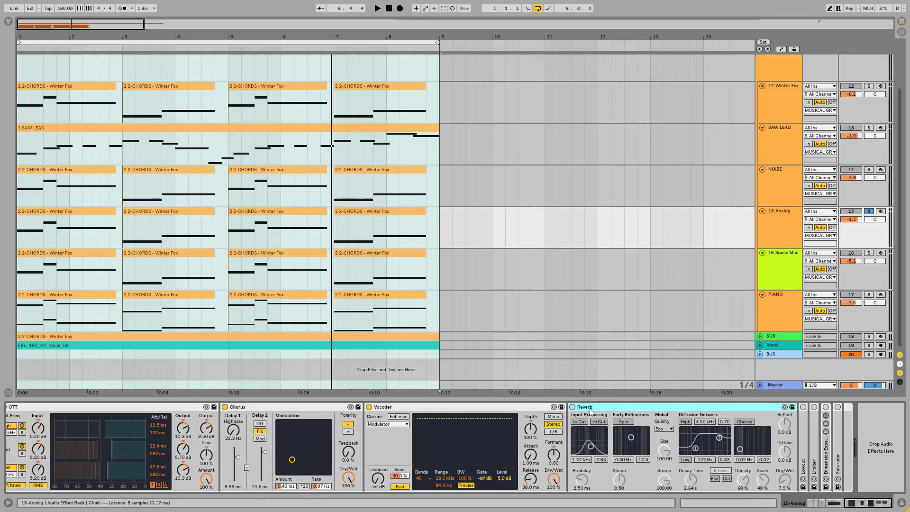
left_click(572, 407)
key("space")
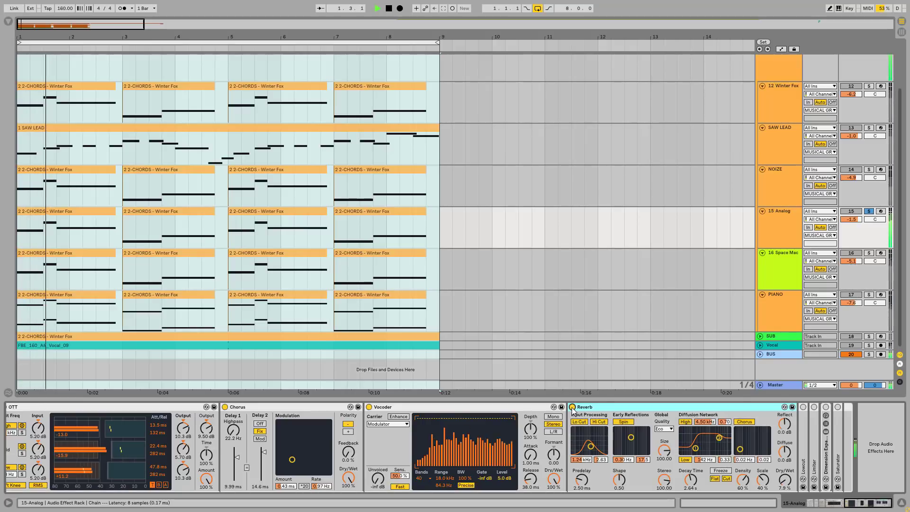
key("space")
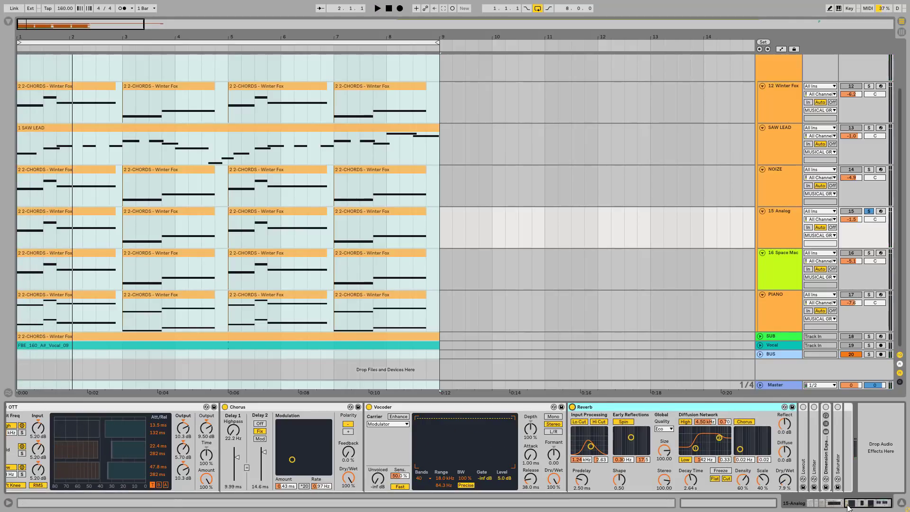
Unfold the Lowcut EQ on the Analog track and switch it on
double_click(806, 455)
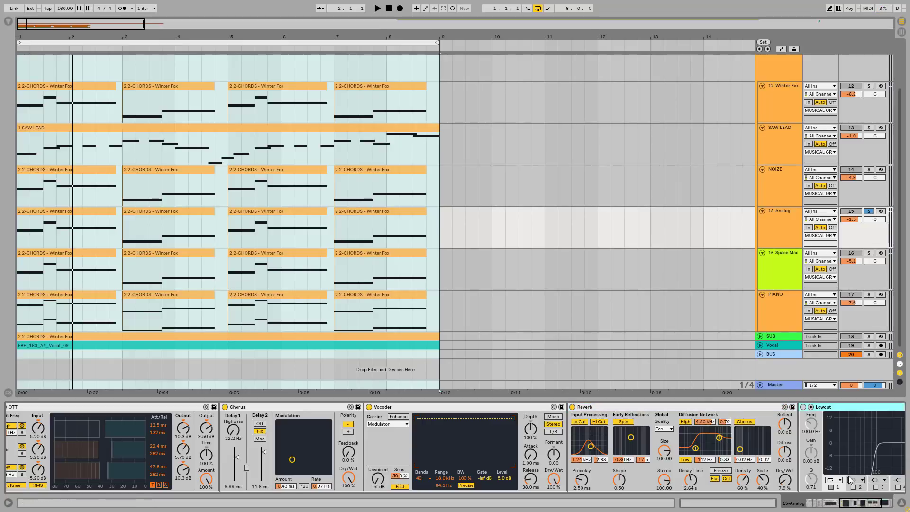
left_click(864, 508)
left_click(584, 407)
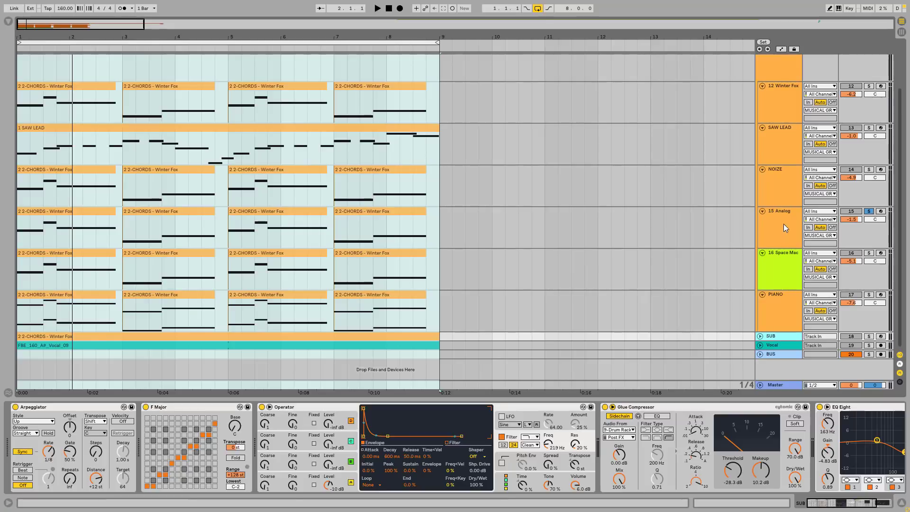
left_click(784, 224)
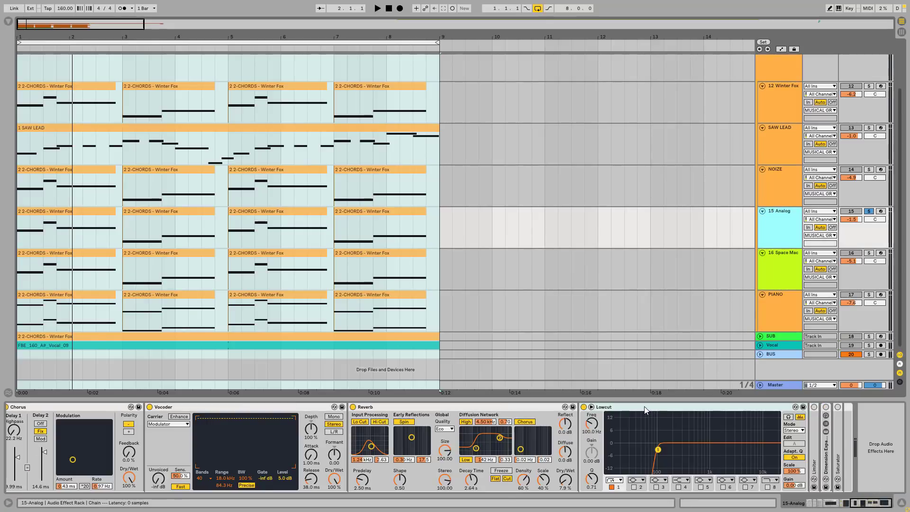
left_click(690, 410)
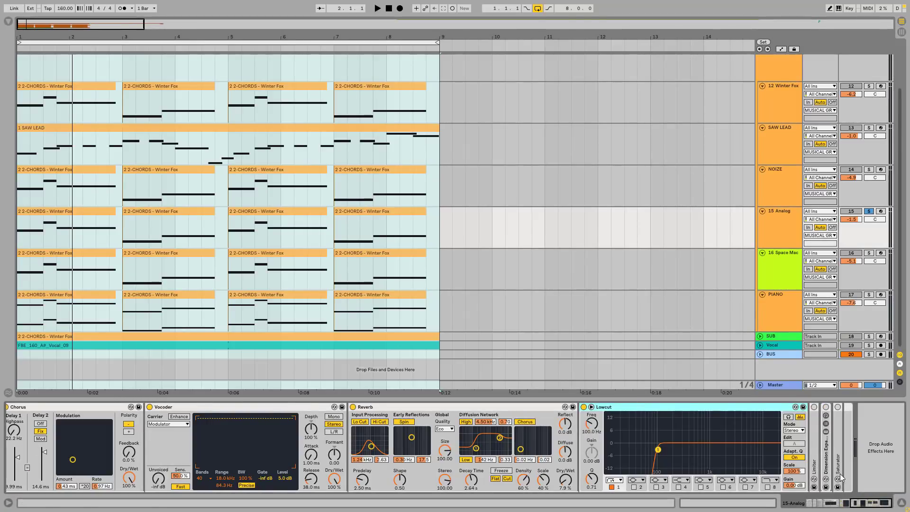
Unfold the Limiter and the Dimension Expander and switch both devices on
double_click(815, 463)
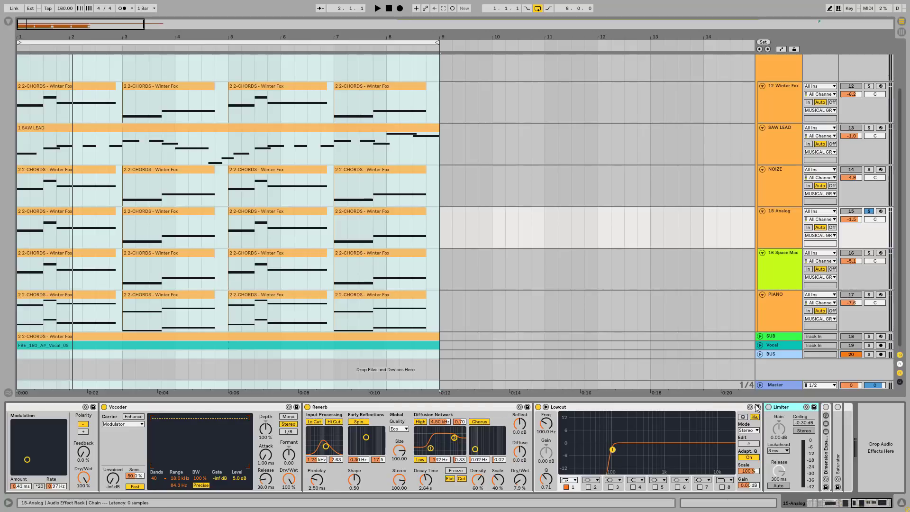
double_click(827, 455)
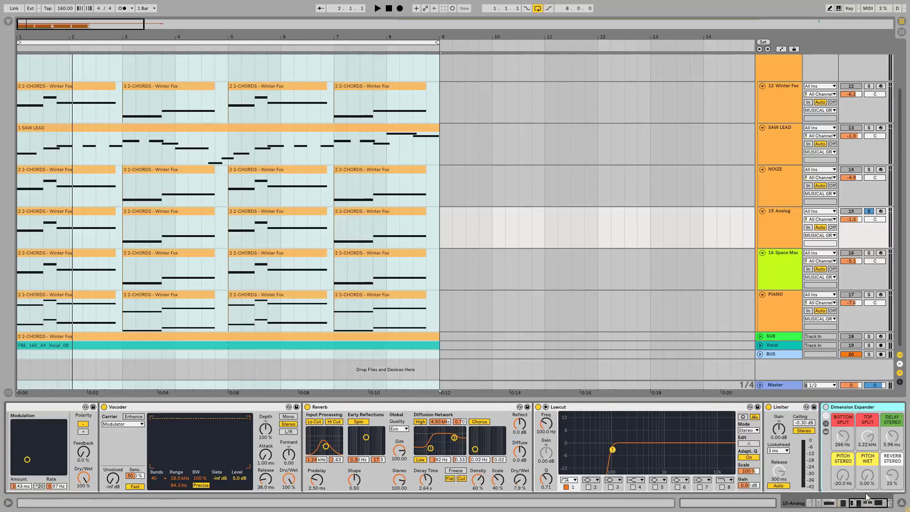
left_click_drag(863, 504, 878, 505)
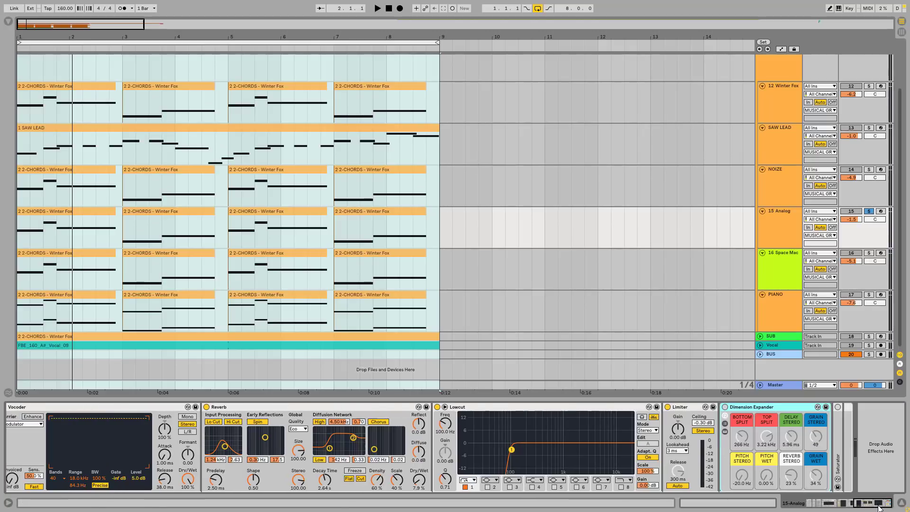
left_click(725, 408)
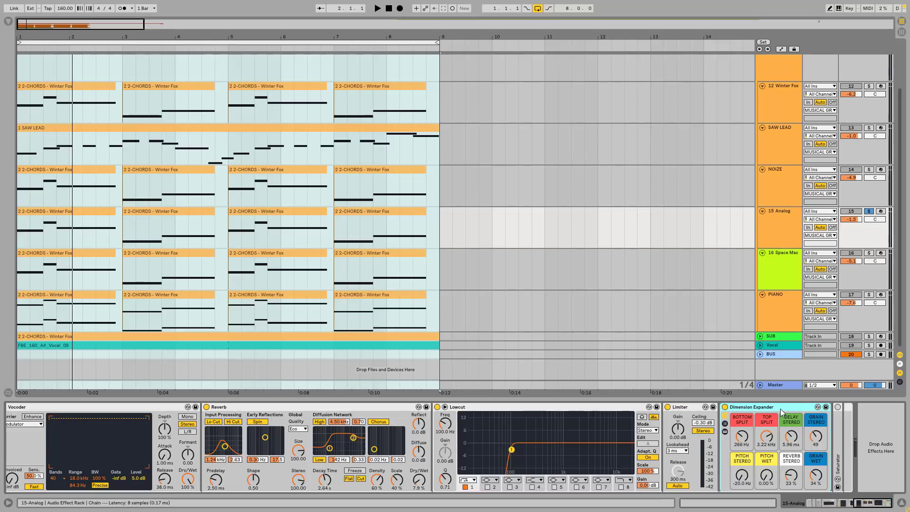
Play the loop while bypassing and re-enabling the Dimension Expander, and select its Reverb Stereo macro
key("space")
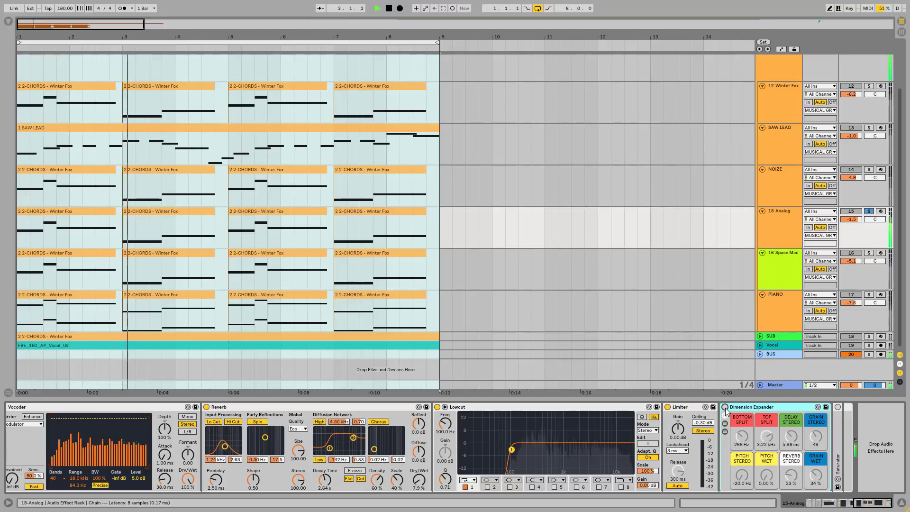
left_click(726, 408)
left_click(726, 408)
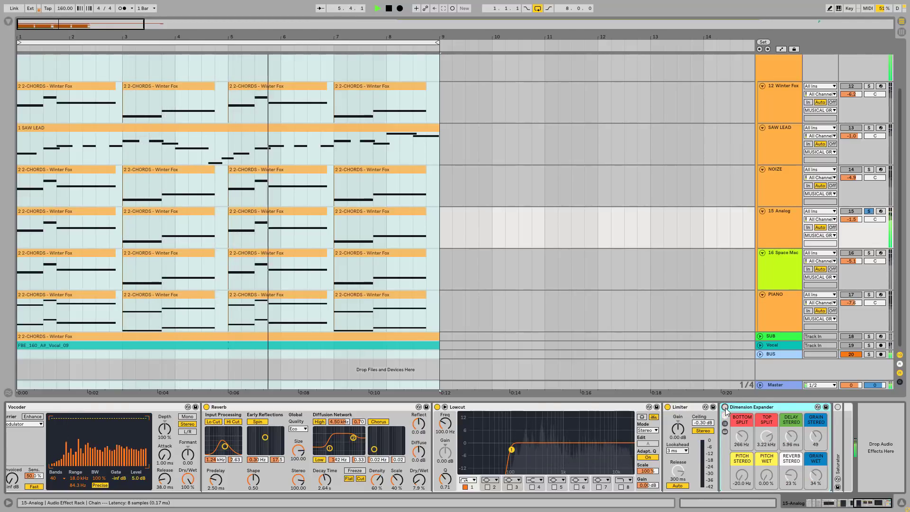
left_click(726, 408)
key("space")
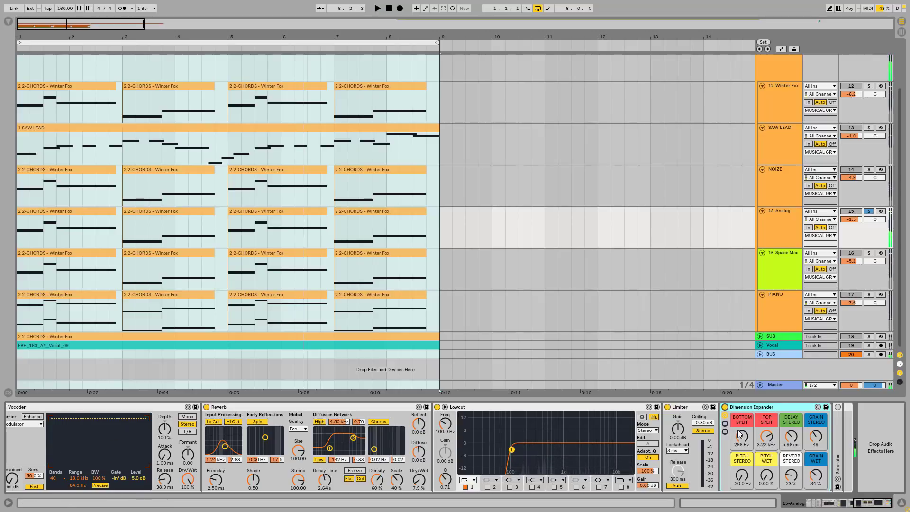
left_click(790, 470)
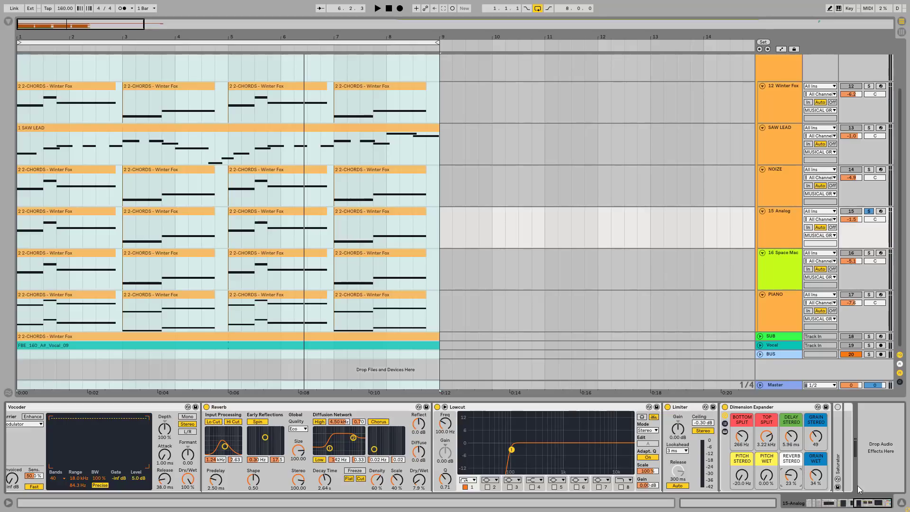
Start the loop with the Dimension Expander off and switch it back on during playback to compare
left_click(725, 407)
key("space")
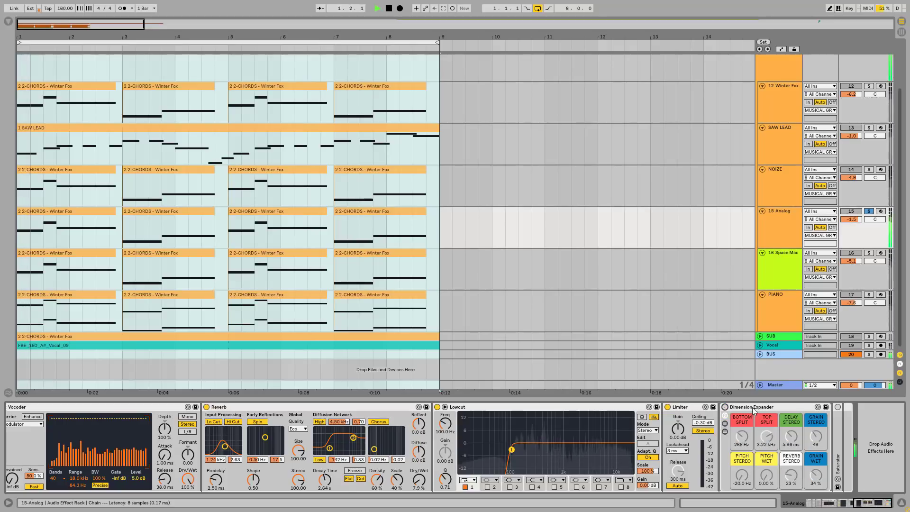
left_click(725, 407)
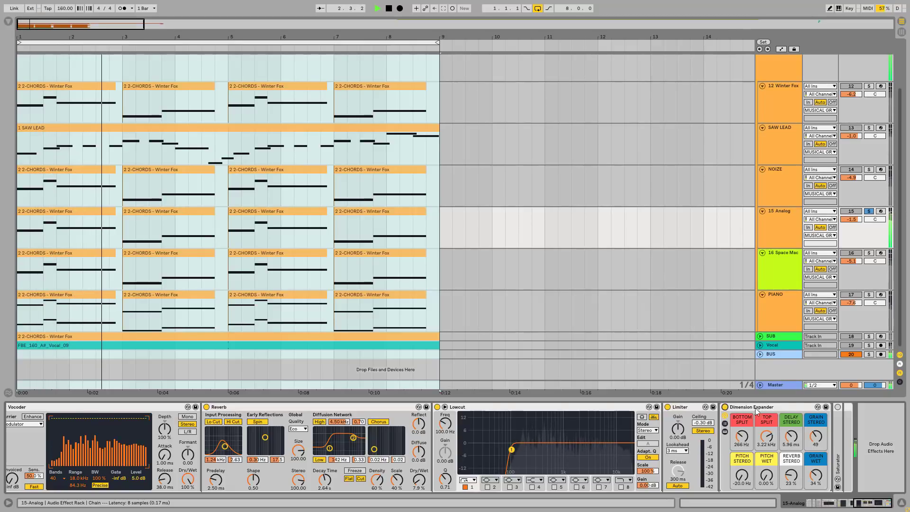
key("space")
Unfold the Saturator at the end of the rack and switch it on with Soft Clip enabled
double_click(838, 417)
left_click(838, 407)
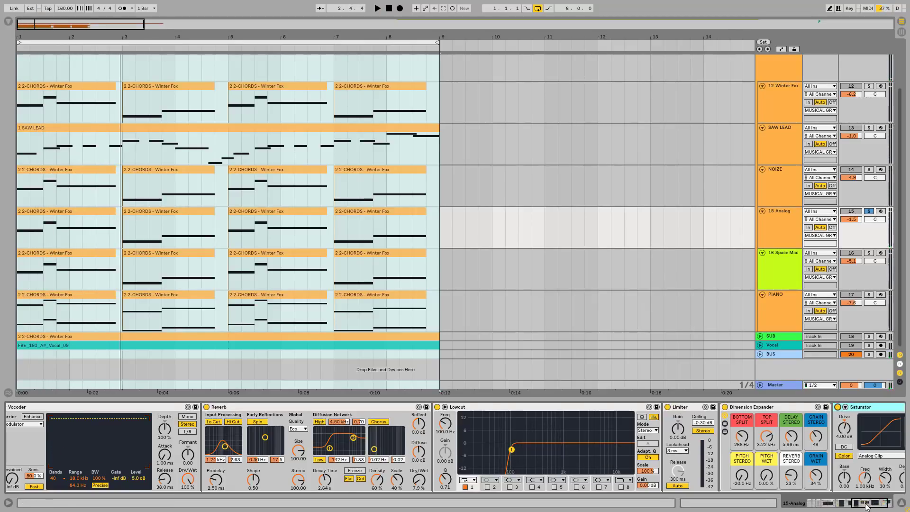
left_click_drag(865, 503, 896, 503)
left_click(828, 432)
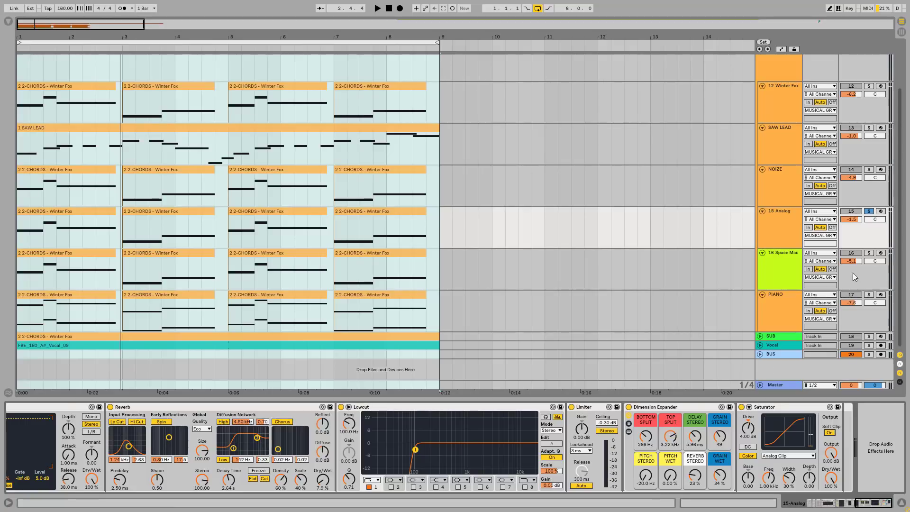
Play the loop while switching the Saturator's Soft Clip off and on, leaving it enabled
key("space")
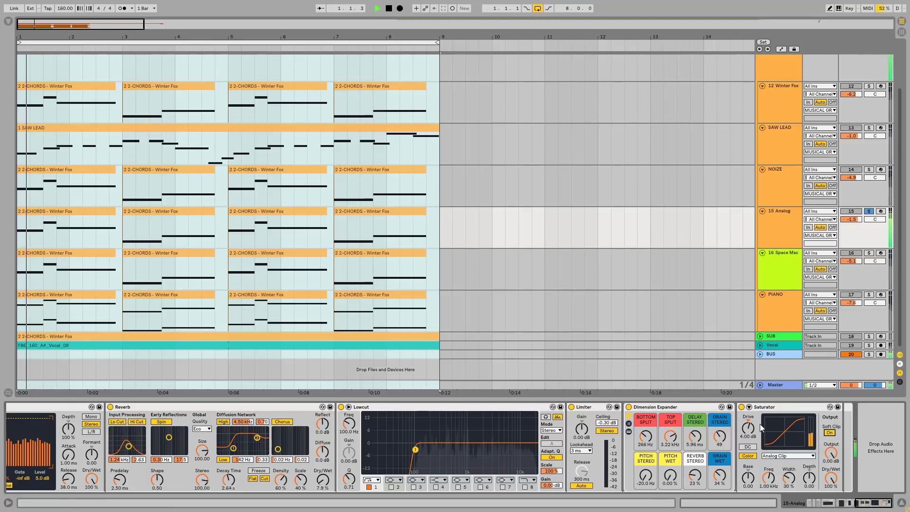
left_click(829, 432)
left_click(829, 433)
key("space")
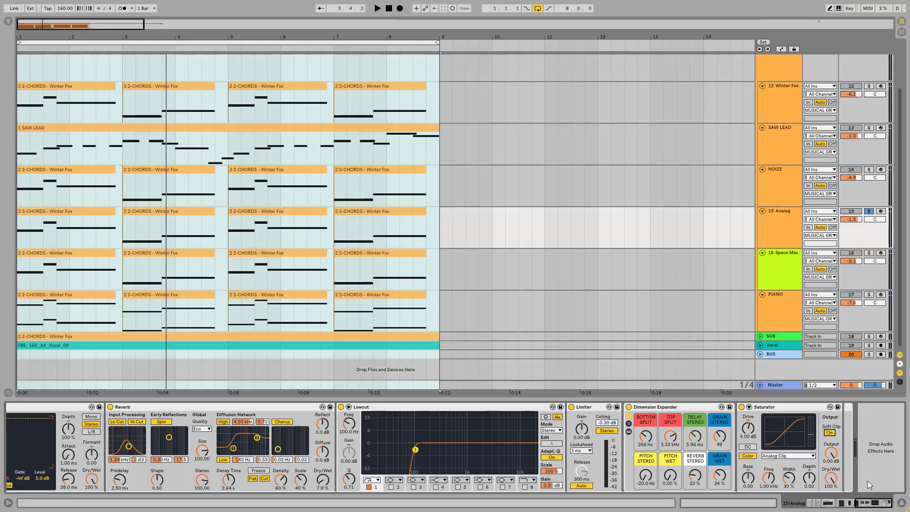
Solo the NOIZE track alongside Analog and select its Operator device for inspection
left_click(874, 169)
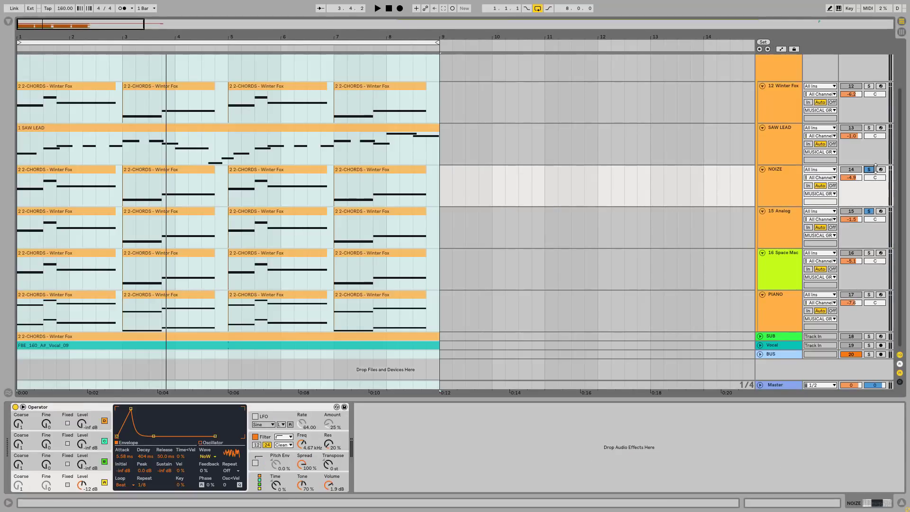
left_click(789, 169)
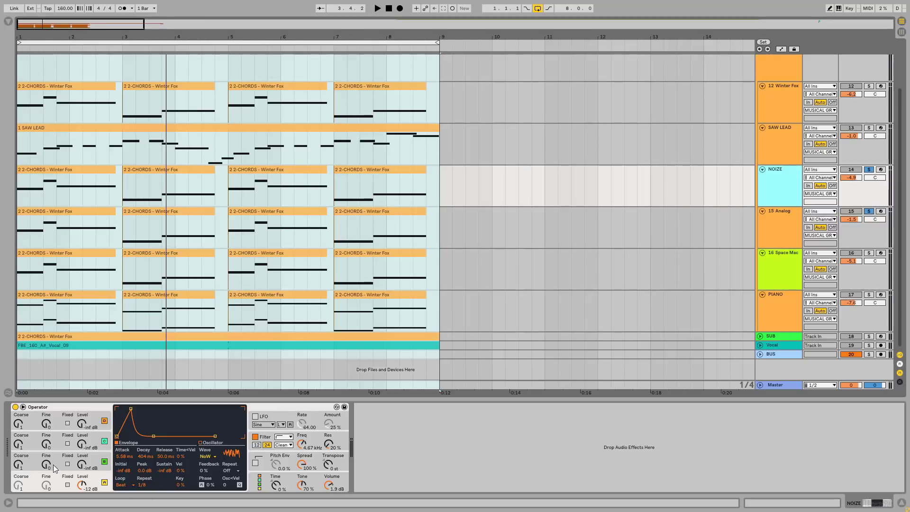
left_click(93, 475)
left_click(86, 406)
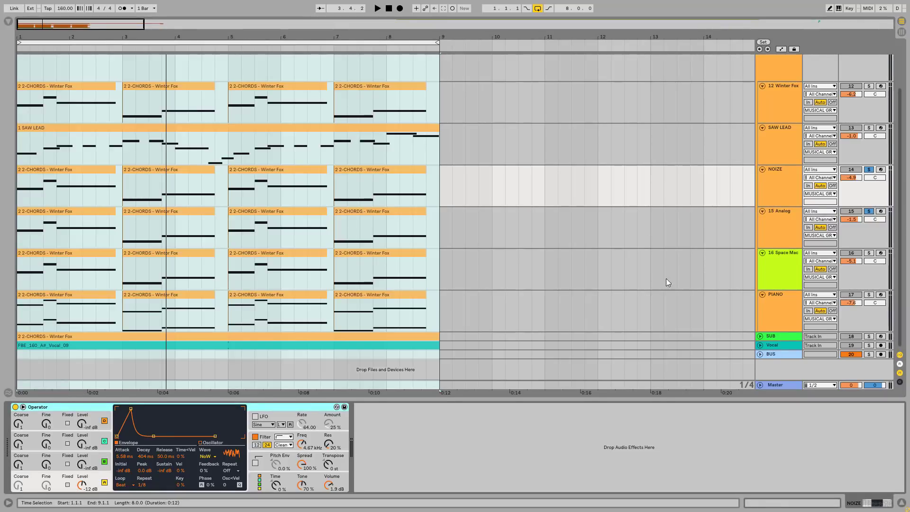
Play the loop while toggling the NOIZE and Analog solos to compare the layers, leaving both soloed
key("space")
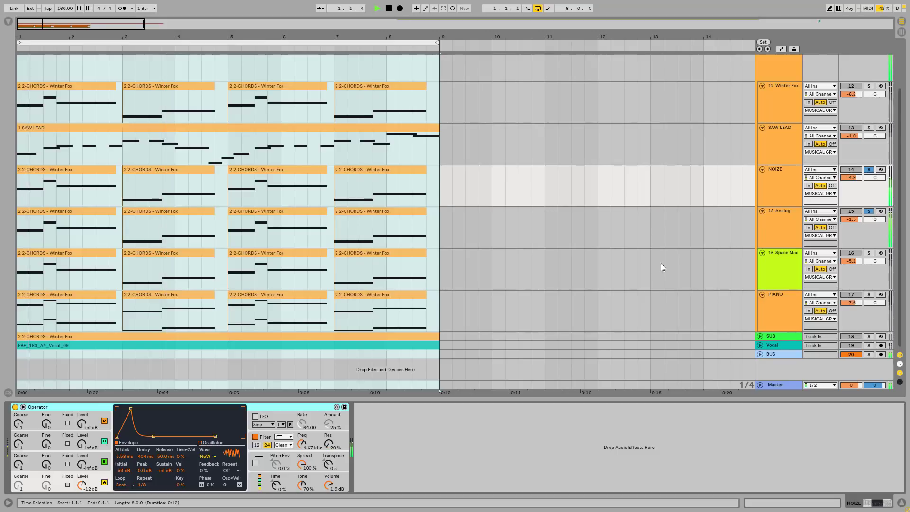
left_click(869, 170)
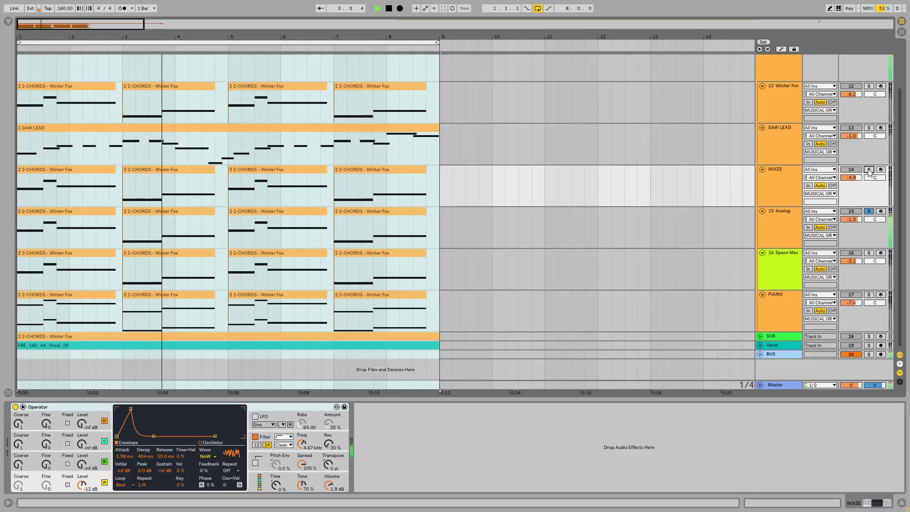
left_click(868, 211)
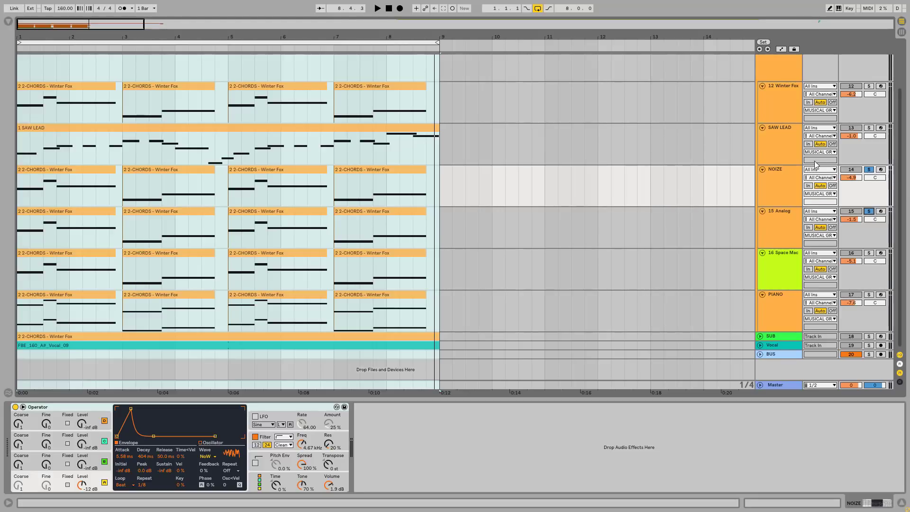
Solo the 12 Winter Fox track and play the loop to audition its synth with the full effects chain
scroll(801, 181, "up", 2)
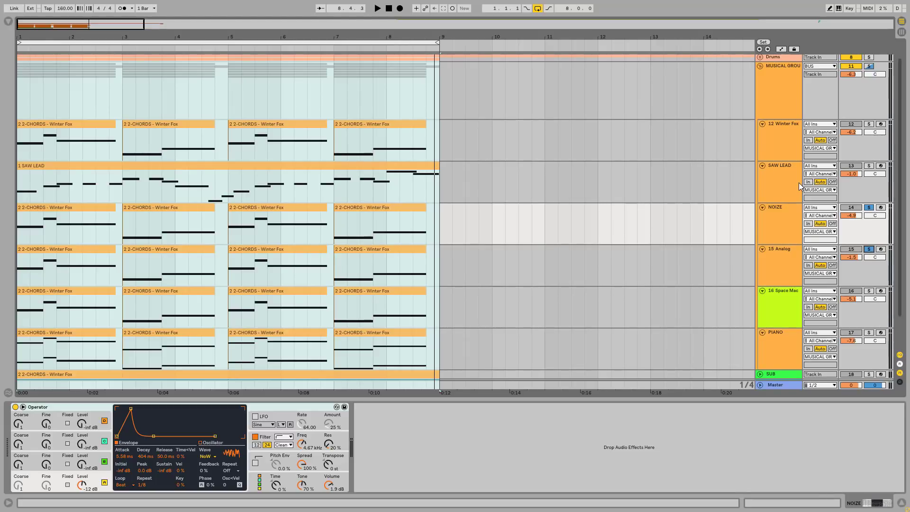
left_click(789, 122)
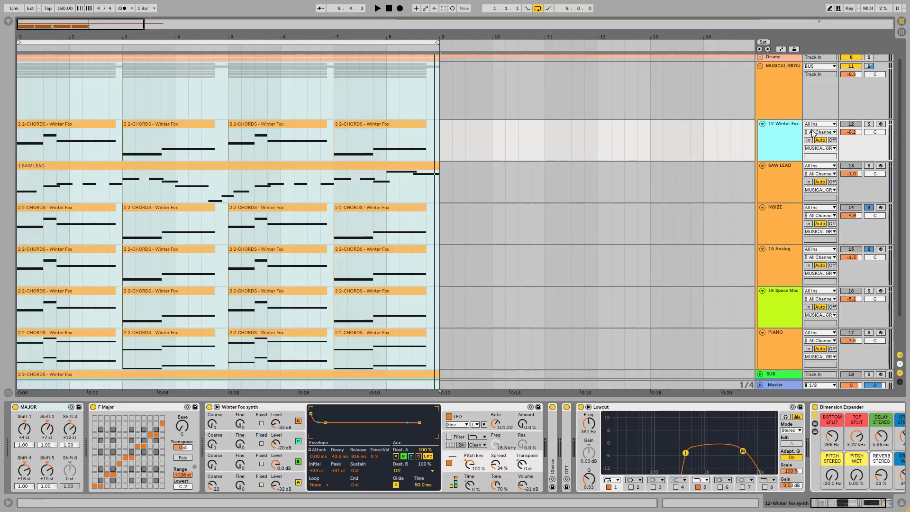
left_click(868, 125)
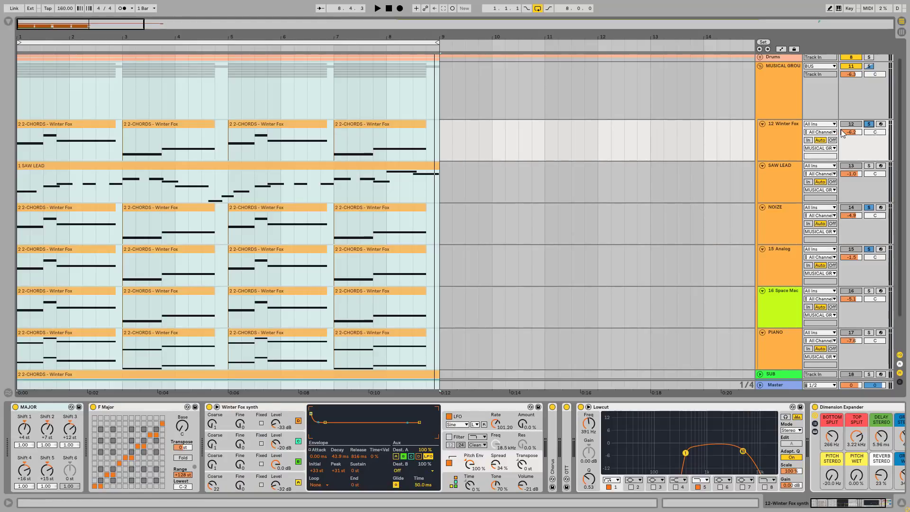
left_click(785, 135)
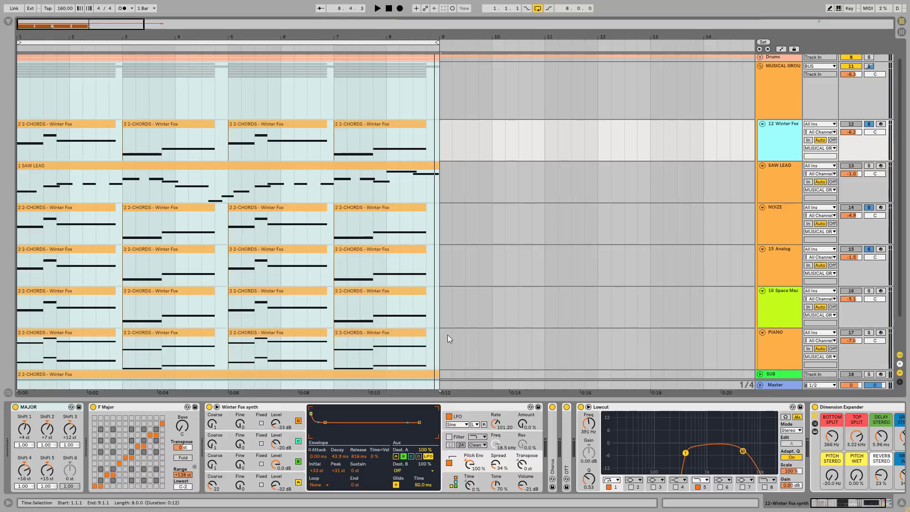
key("space")
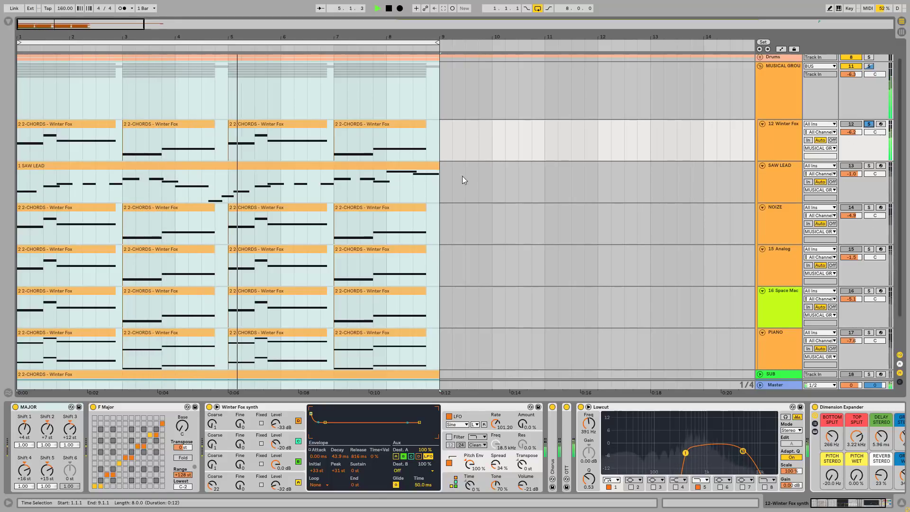
key("space")
Group Winter Fox's Chorus, OTT, Lowcut and Dimension Expander into an audio effect rack, bypass it and play the dry synth
left_click(783, 122)
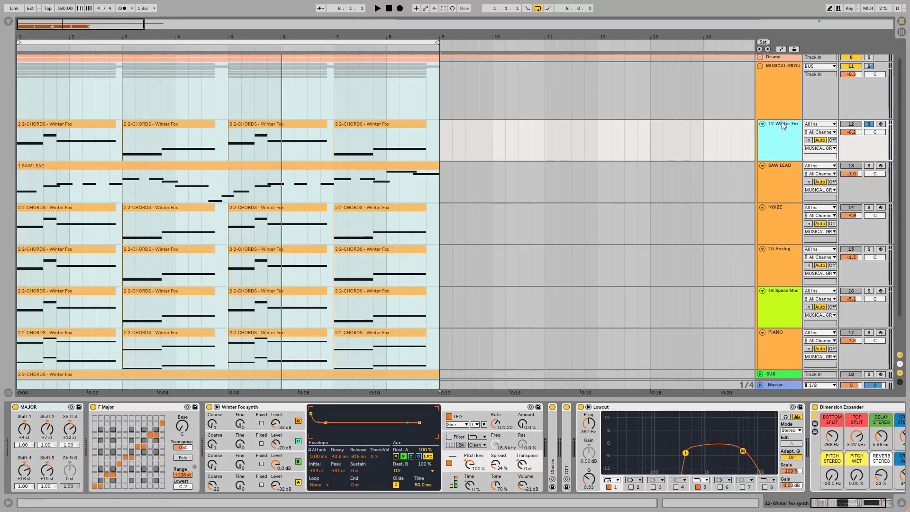
double_click(639, 408)
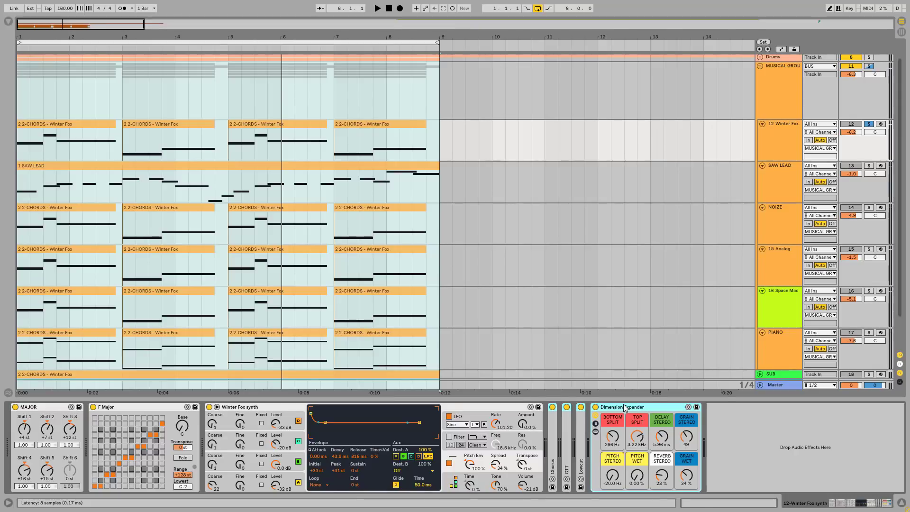
left_click(553, 408, "shift")
key("ctrl+g")
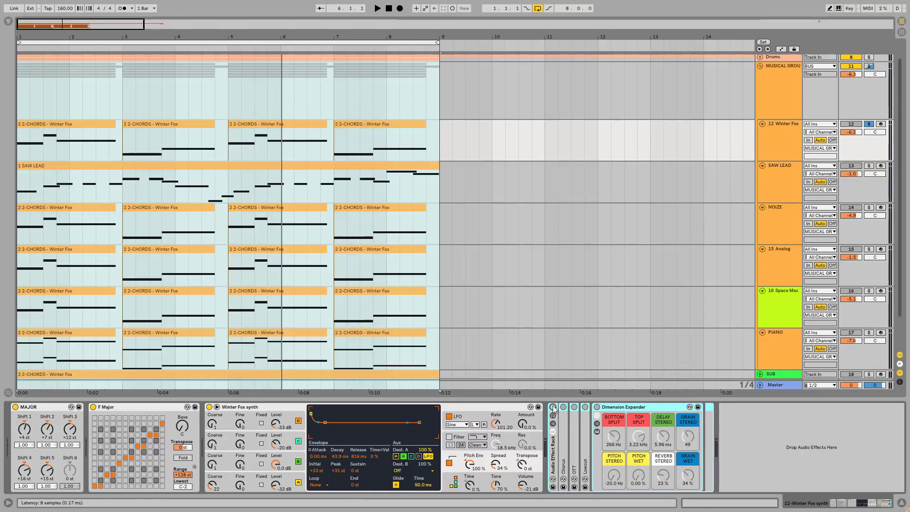
key("space")
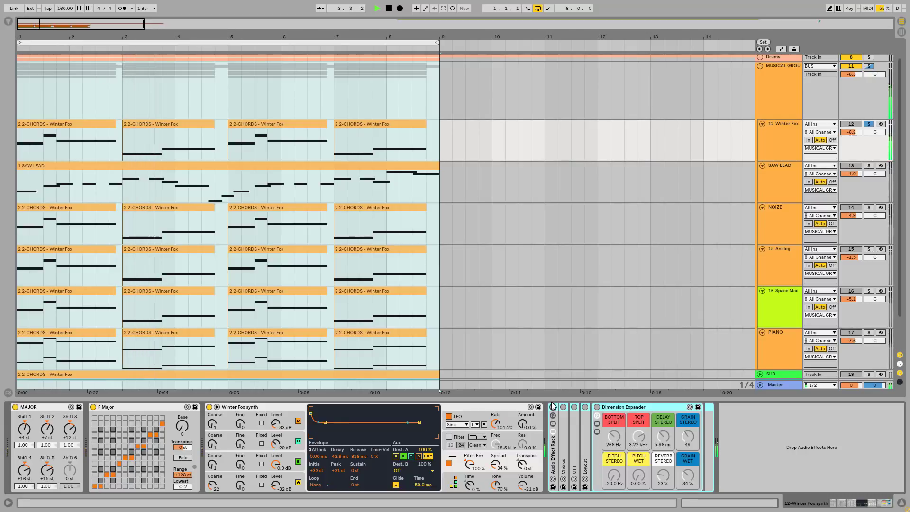
key("space")
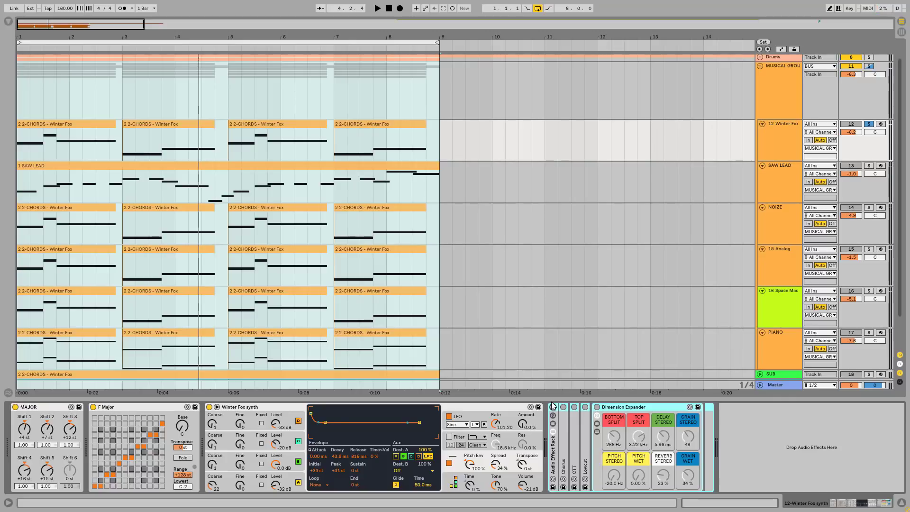
Examine the Winter Fox synth's oscillator envelopes, waveforms and levels, along with its global algorithm settings
left_click(295, 479)
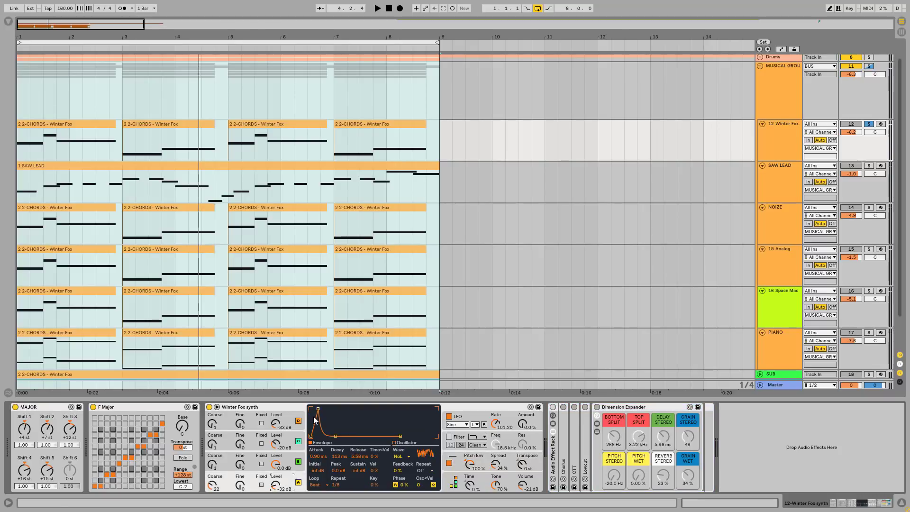
left_click(454, 483)
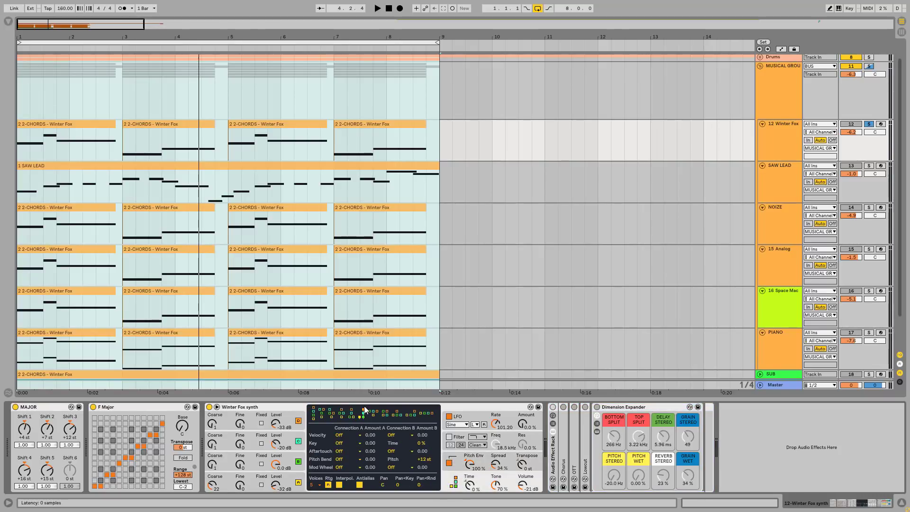
left_click(298, 475)
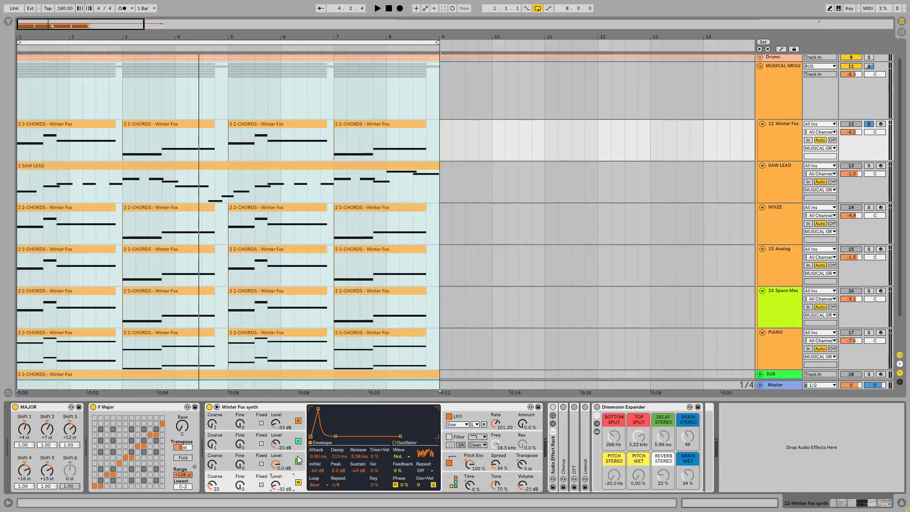
left_click(299, 461)
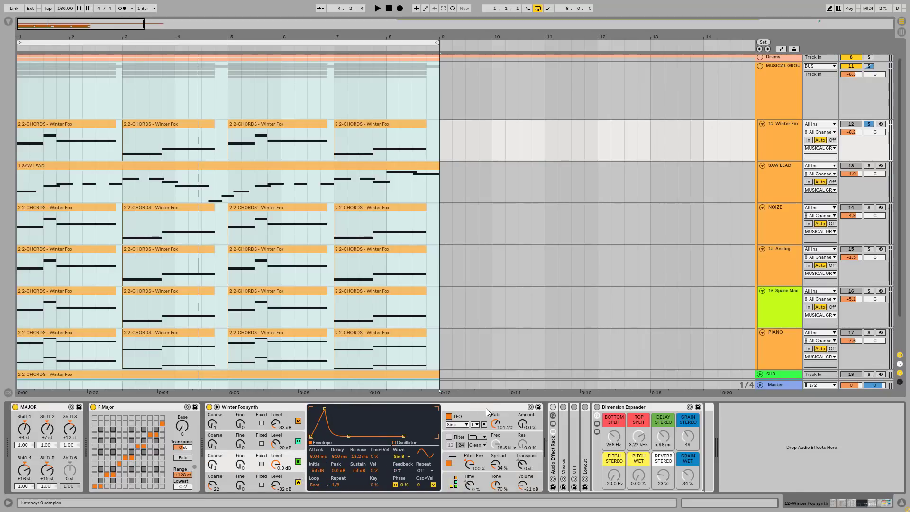
left_click(297, 474)
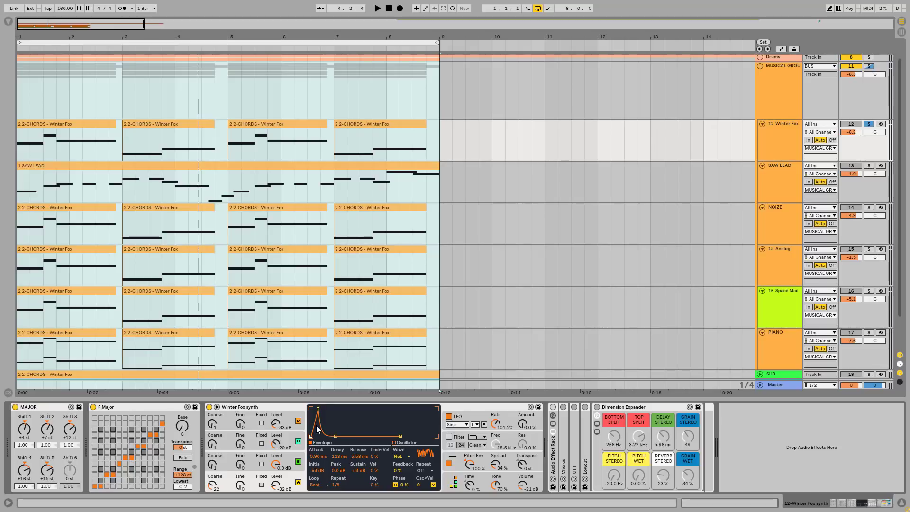
left_click(299, 461)
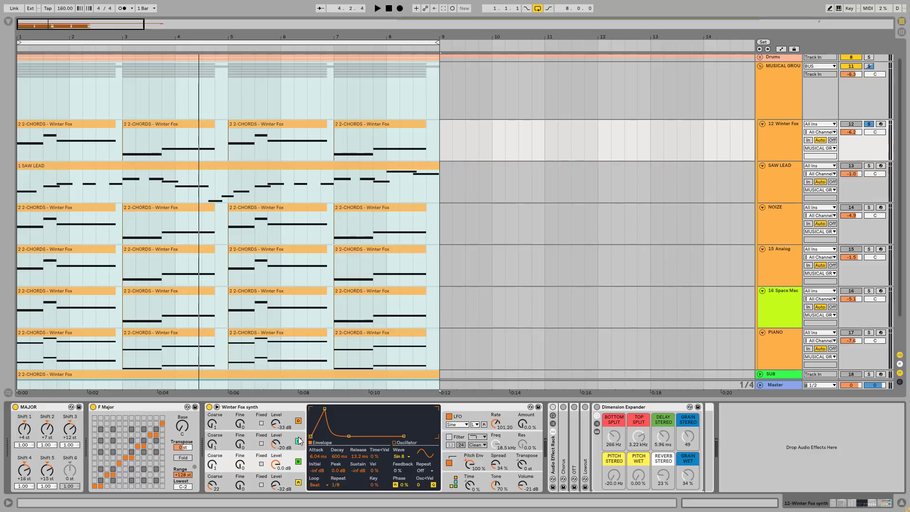
left_click(298, 441)
left_click(283, 416)
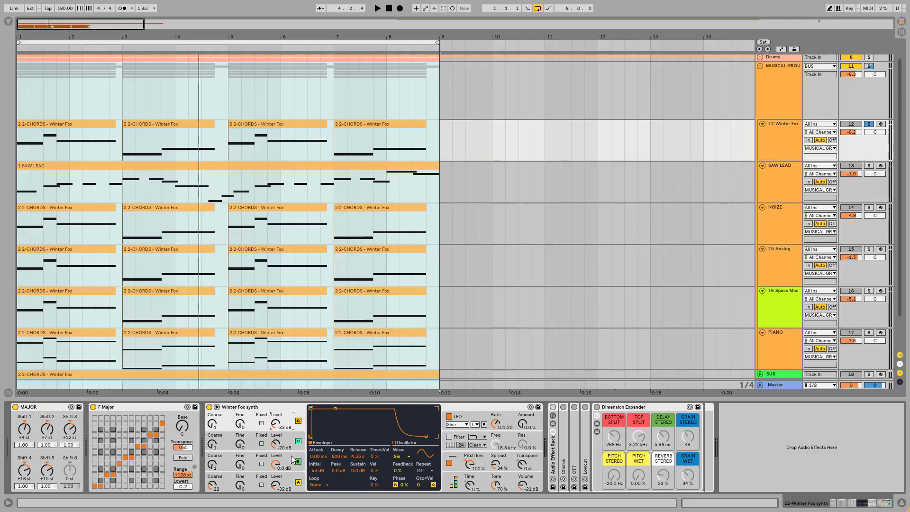
left_click(293, 461)
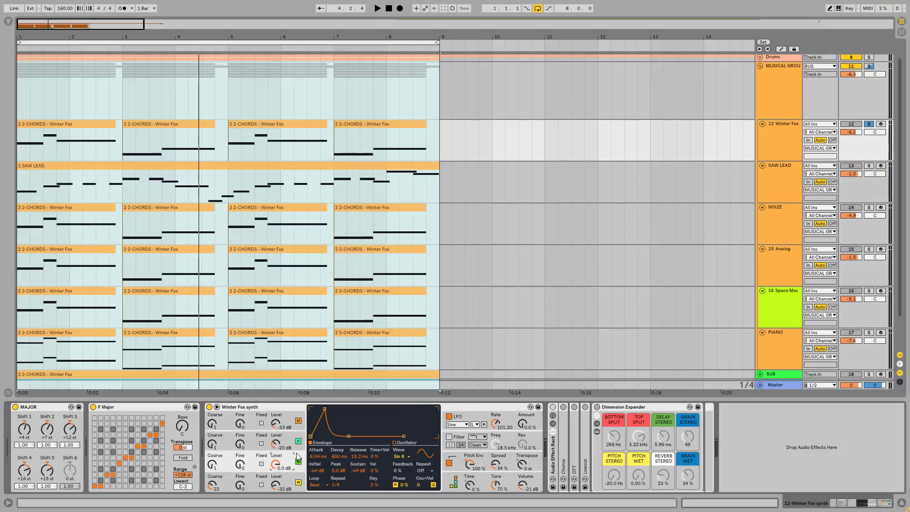
left_click(289, 441)
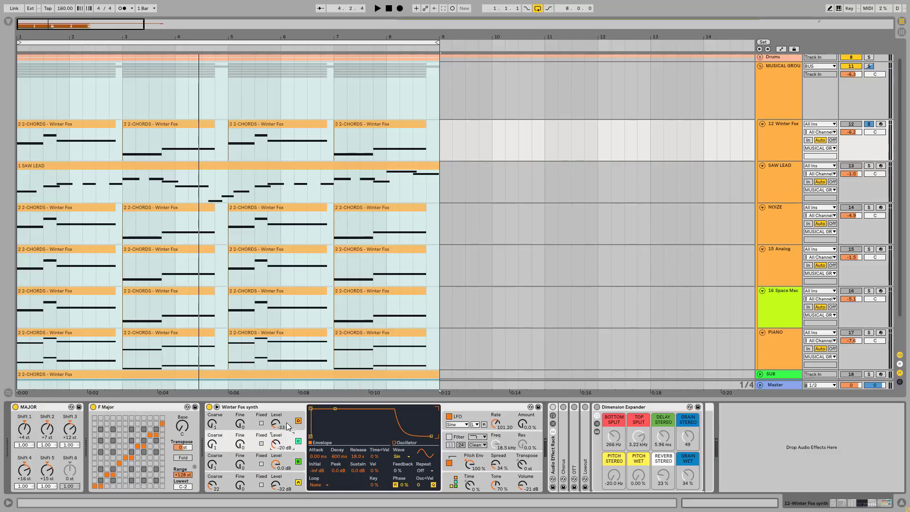
left_click(285, 425)
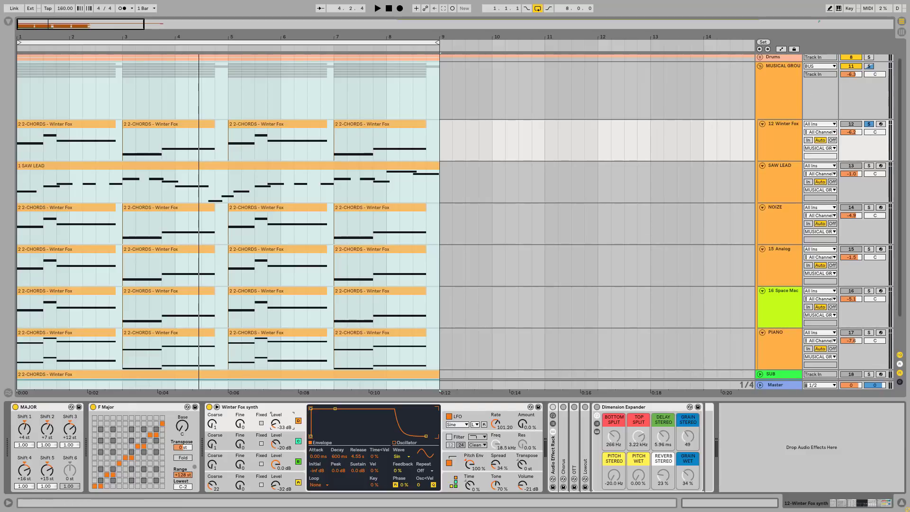
Play the loop with the synth's pitch envelope on and off, re-enable it and display the LFO settings
key("space")
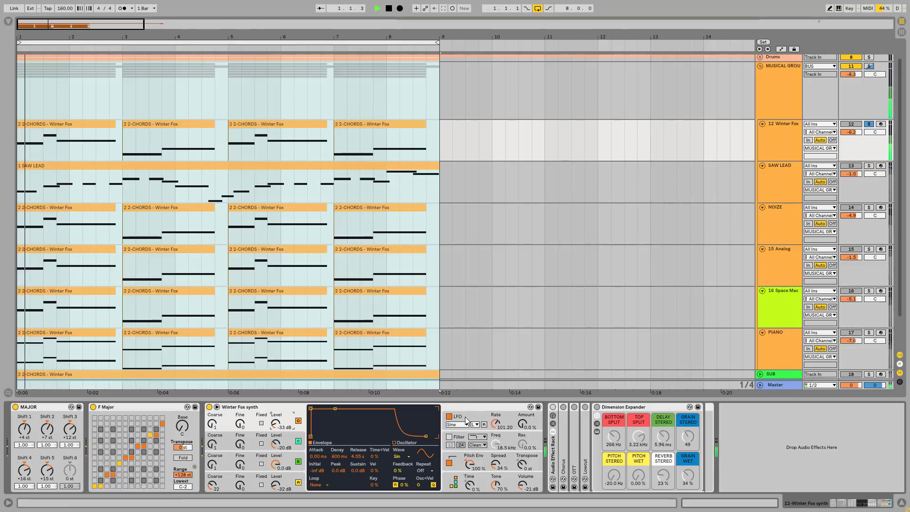
left_click(448, 463)
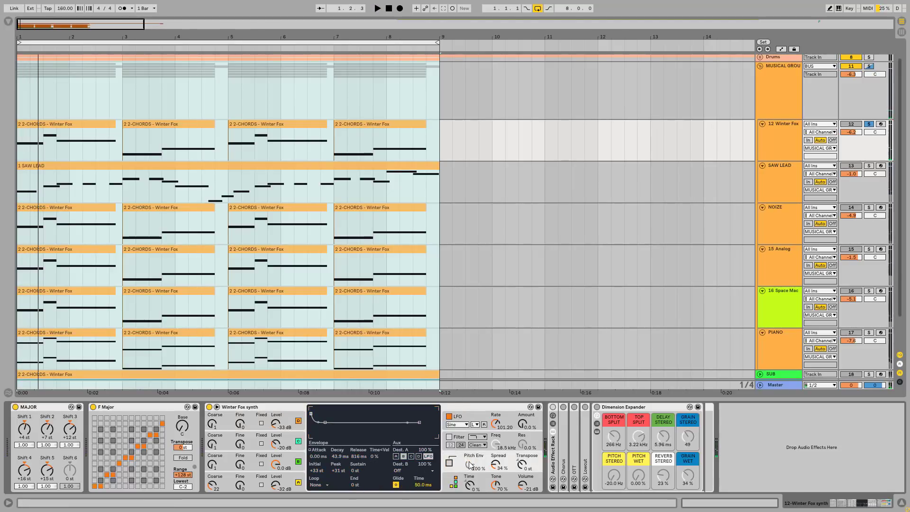
key("space")
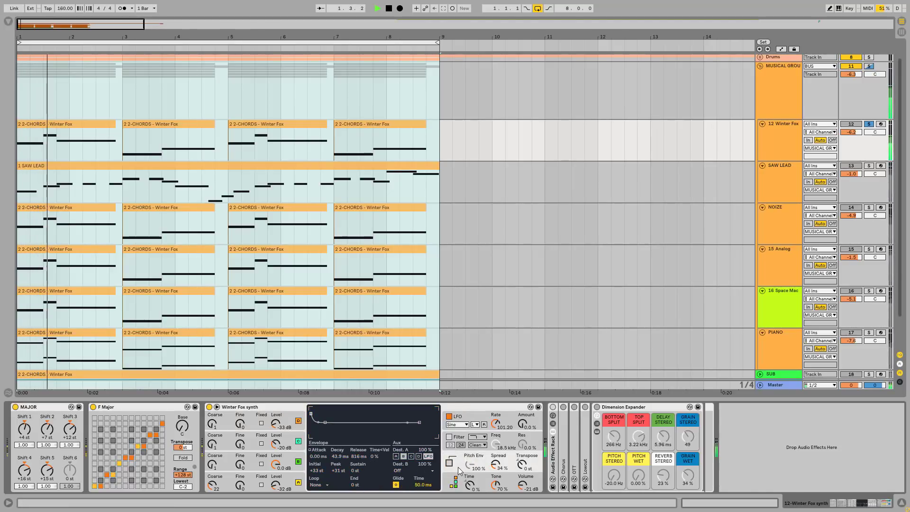
key("space")
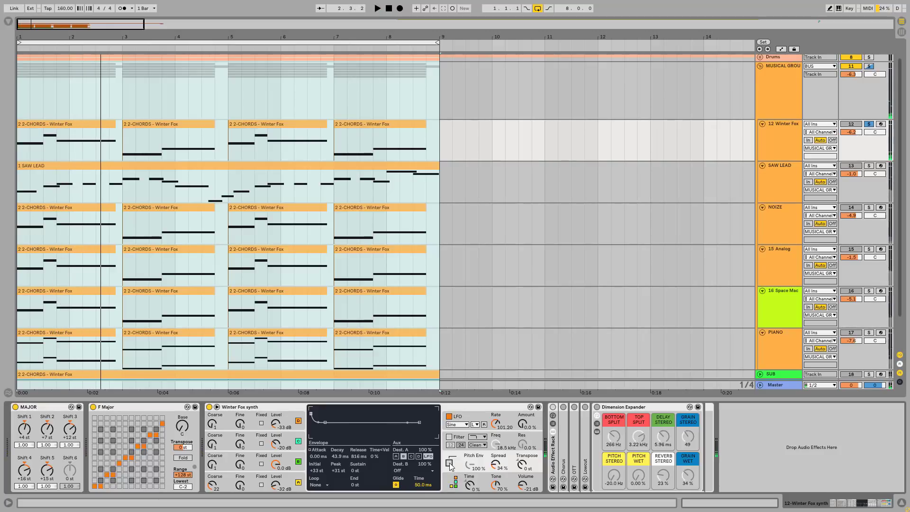
left_click(448, 463)
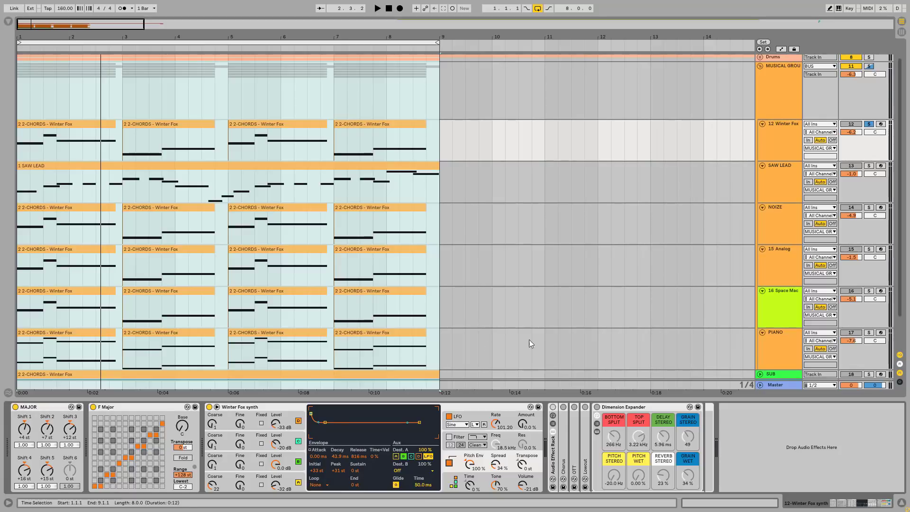
left_click(493, 444)
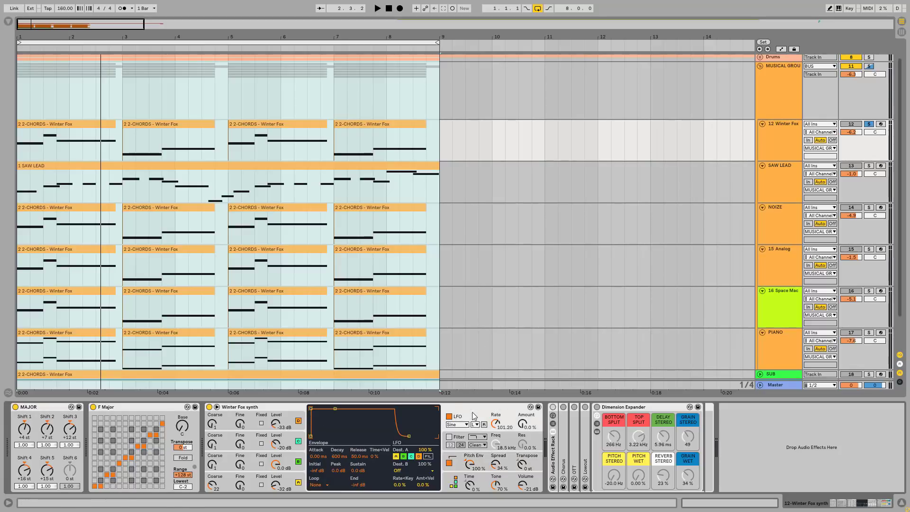
Enable the effect rack with Dimension Expander, Lowcut and OTT switched off, unfold the Chorus and play the loop
left_click(597, 407)
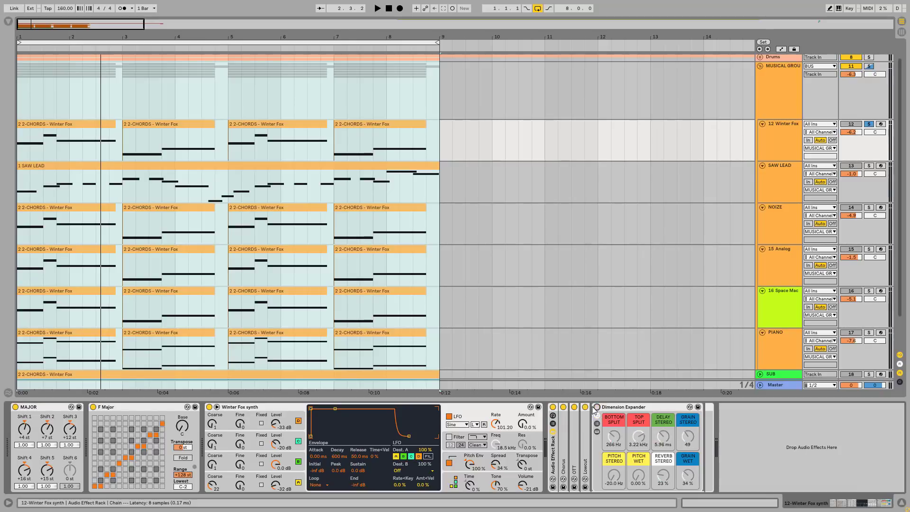
left_click(585, 407)
left_click(574, 406)
double_click(565, 428)
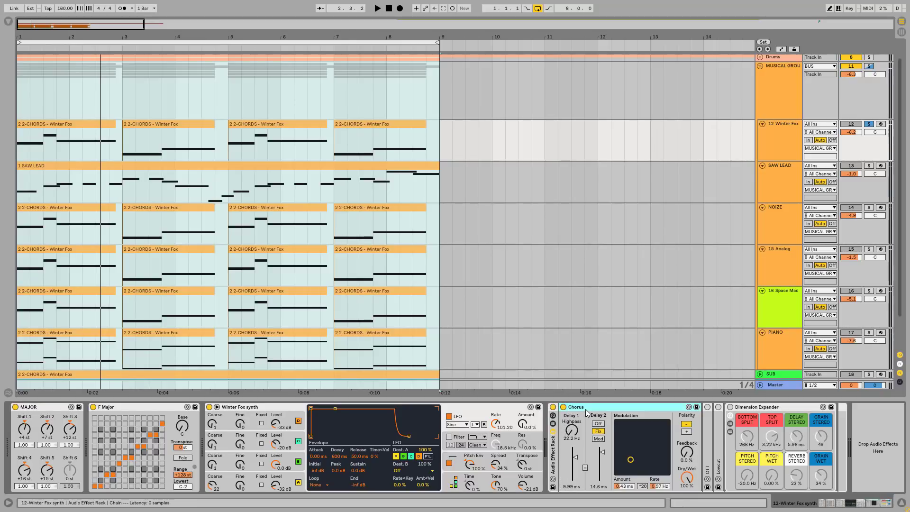
key("space")
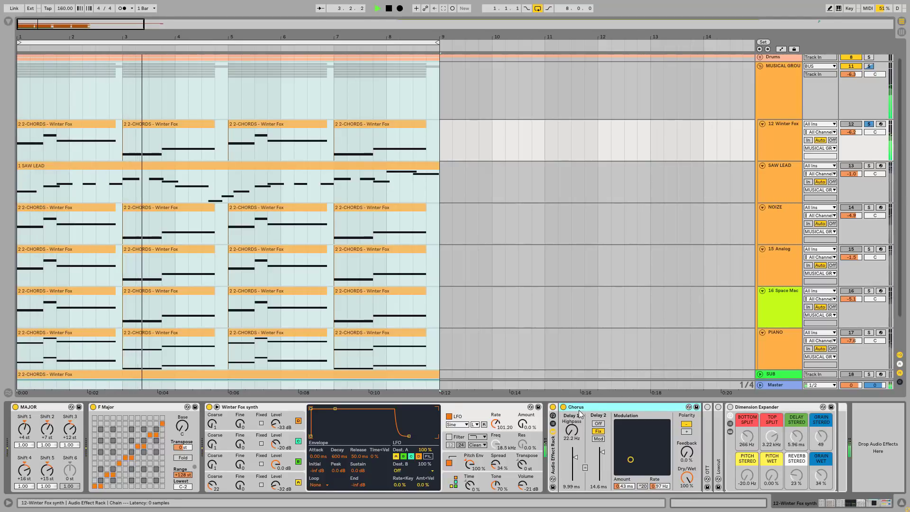
key("space")
Switch on the OTT after the Chorus and play the loop
left_click(708, 406)
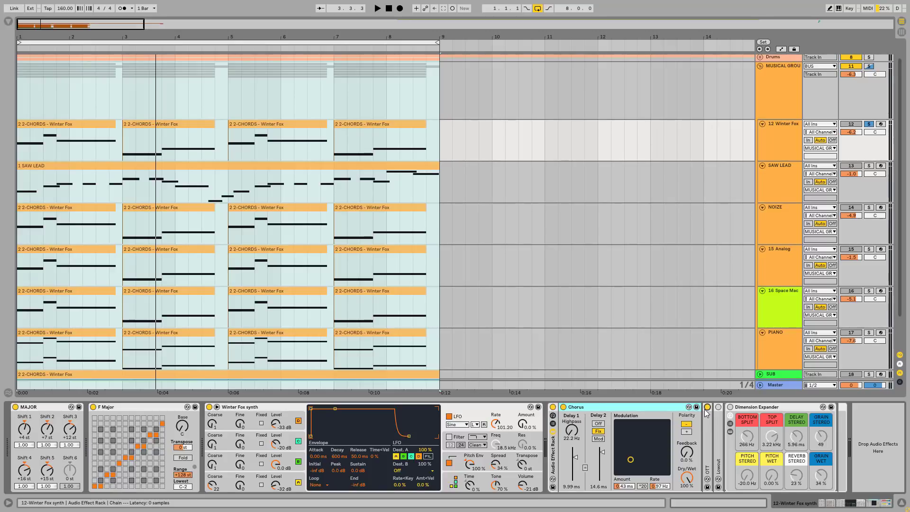
key("space")
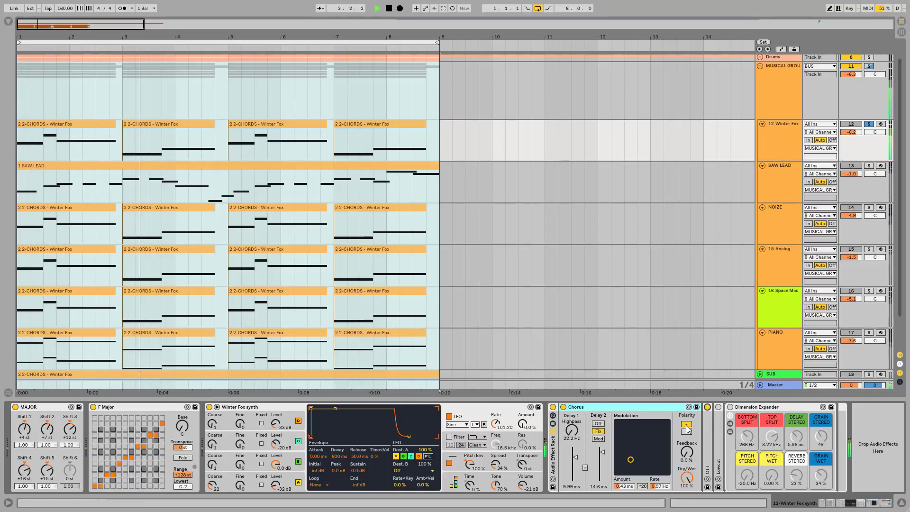
key("space")
Unfold the Lowcut EQ, switch it on and play the loop with it
double_click(719, 425)
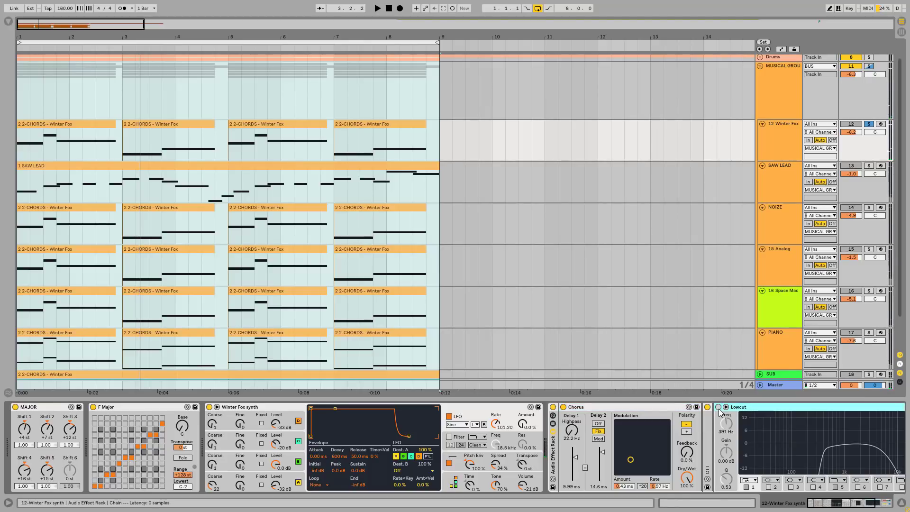
left_click(719, 408)
left_click_drag(848, 503, 870, 503)
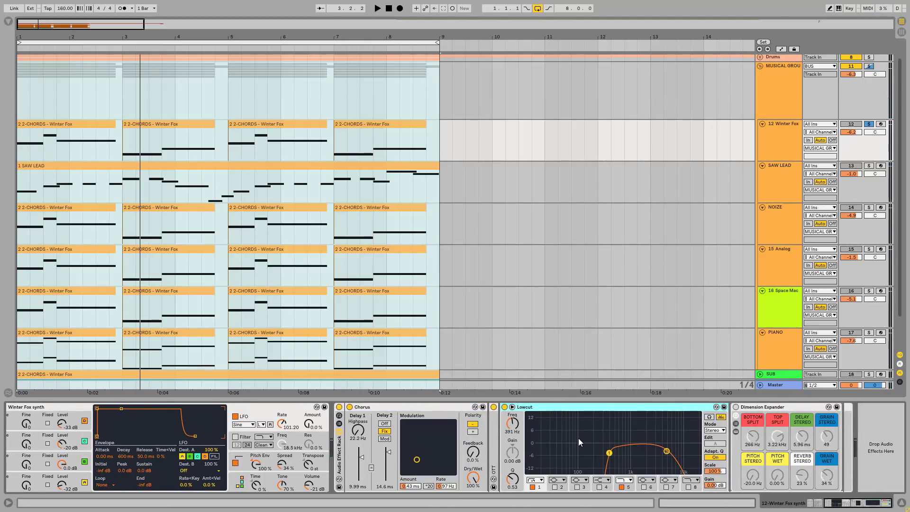
key("space")
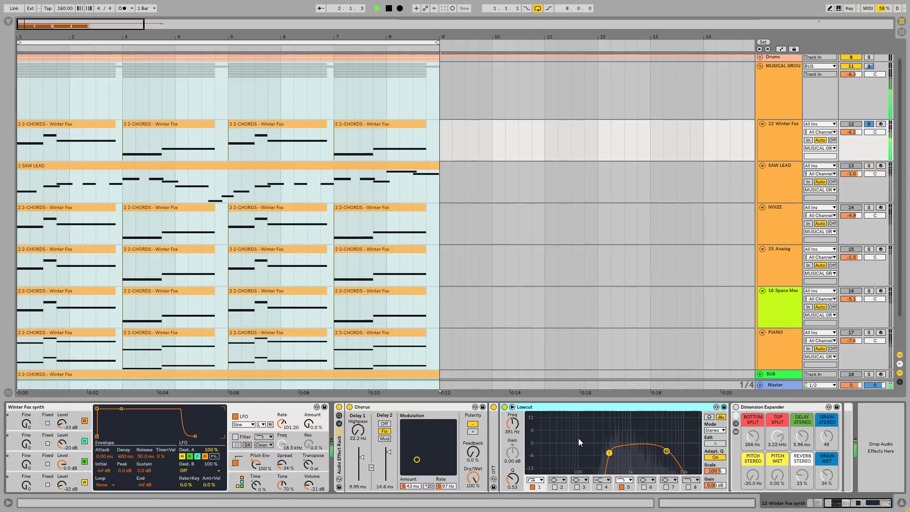
key("space")
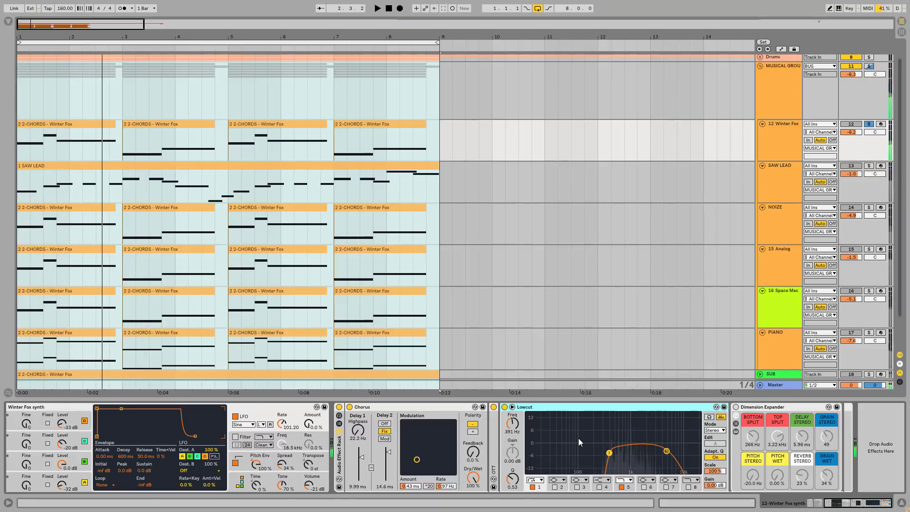
Switch on the Dimension Expander at the end of the Winter Fox effect chain and play the loop with it
left_click(777, 246)
left_click(781, 127)
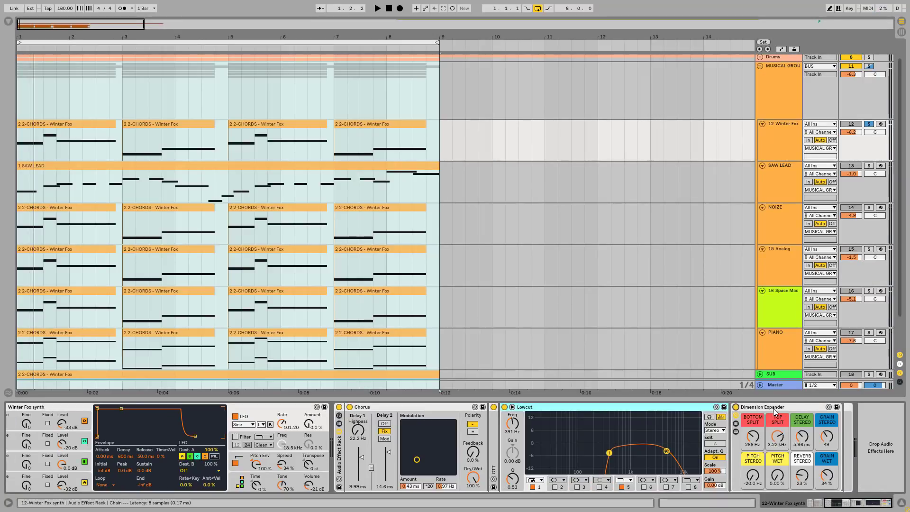
key("space")
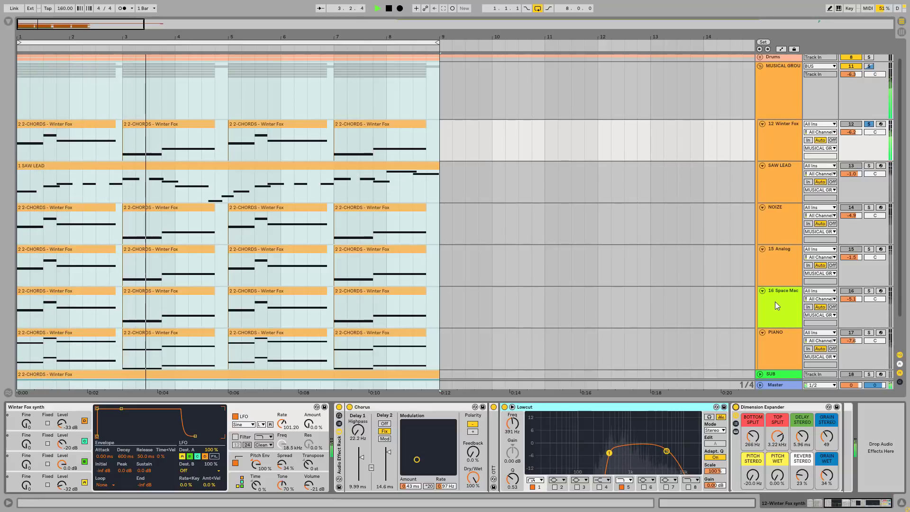
key("space")
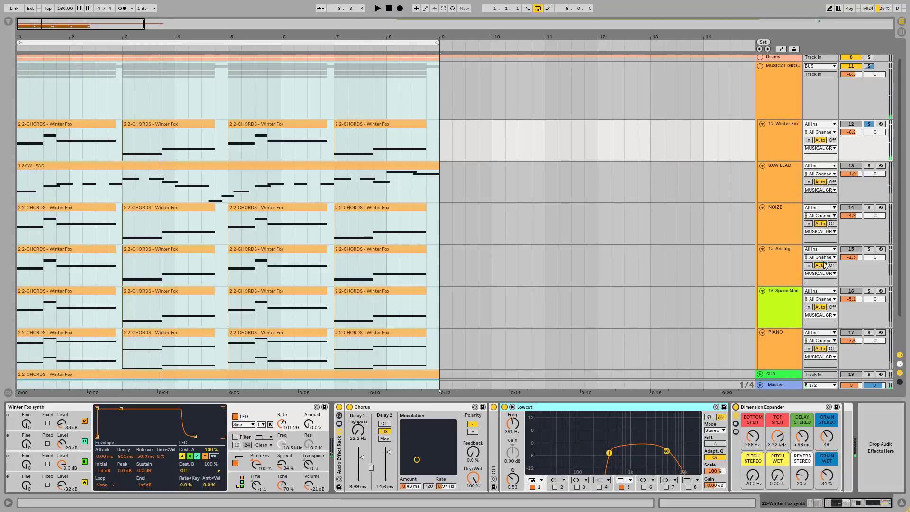
Solo the Analog and NOIZE tracks together with Winter Fox and play the loop to hear the three layers combined
left_click(782, 256)
left_click(869, 249)
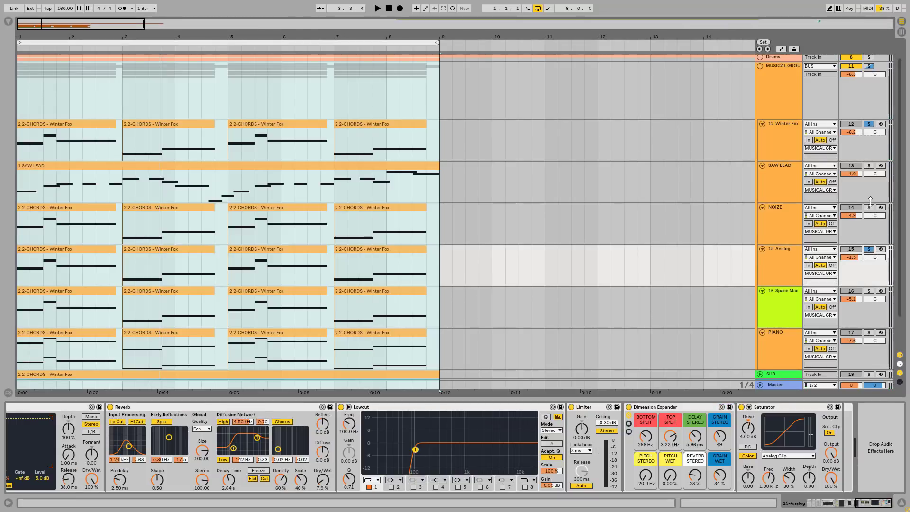
key("space")
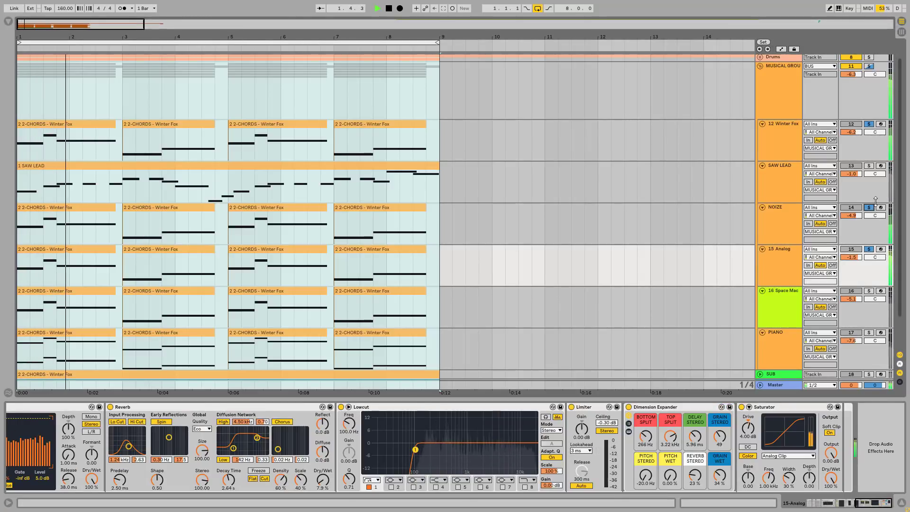
left_click(869, 124)
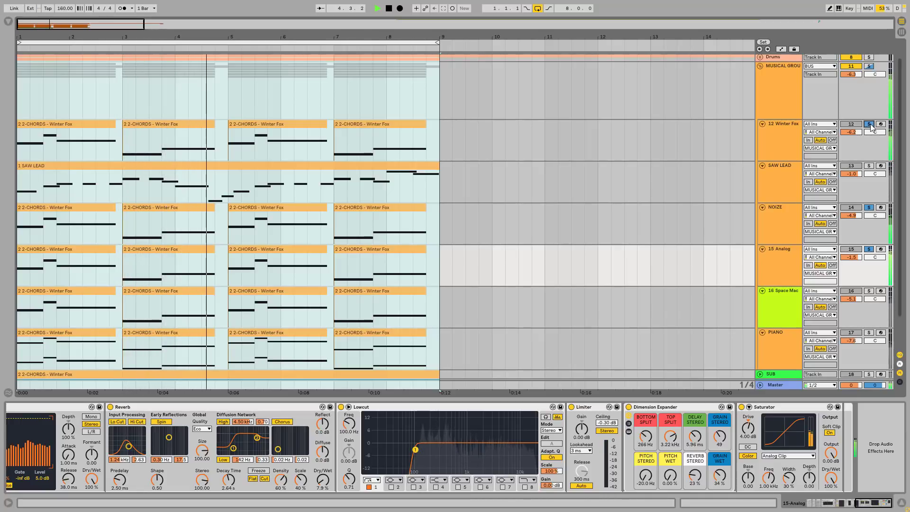
left_click(870, 124)
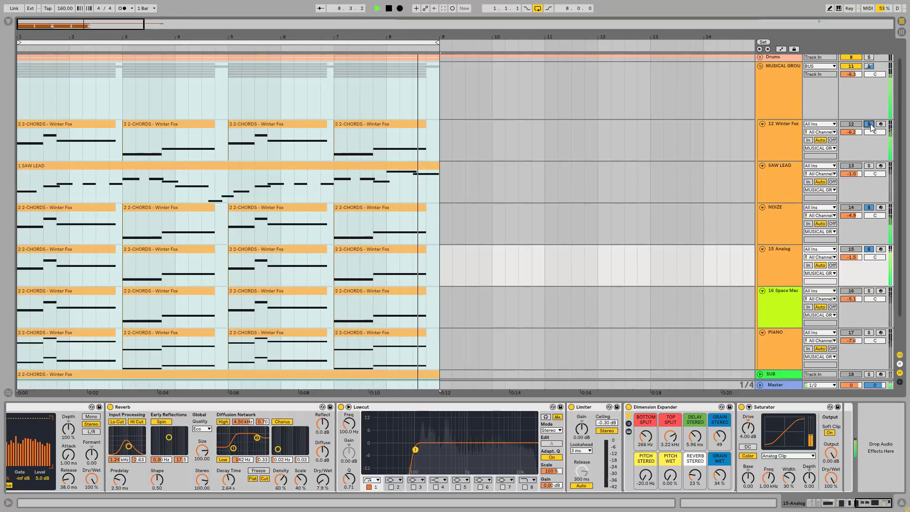
key("space")
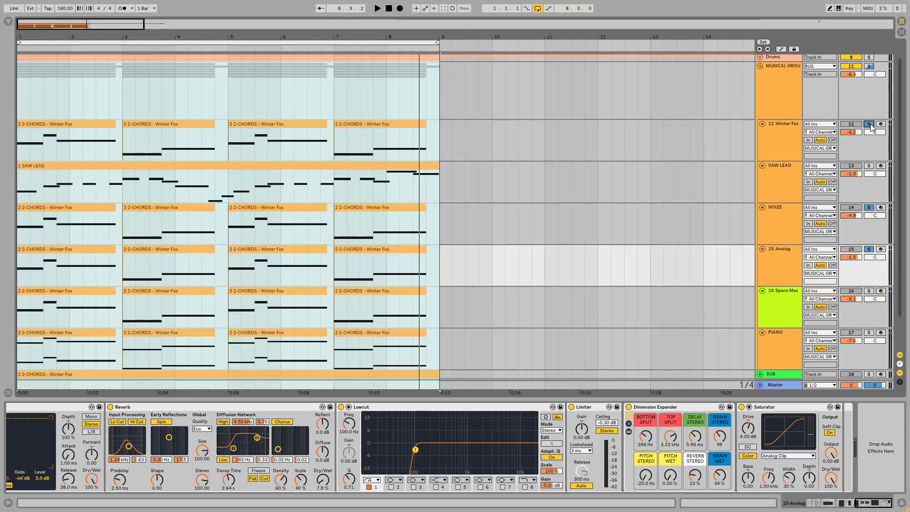
Show the Space Machine track's devices, solo that track alone and play the loop
scroll(871, 127, "down", 2)
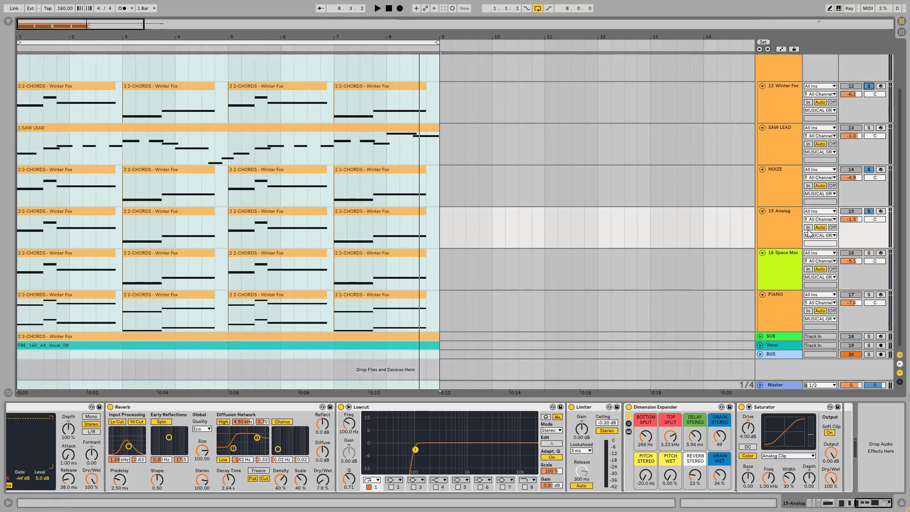
left_click(792, 254)
left_click(868, 253)
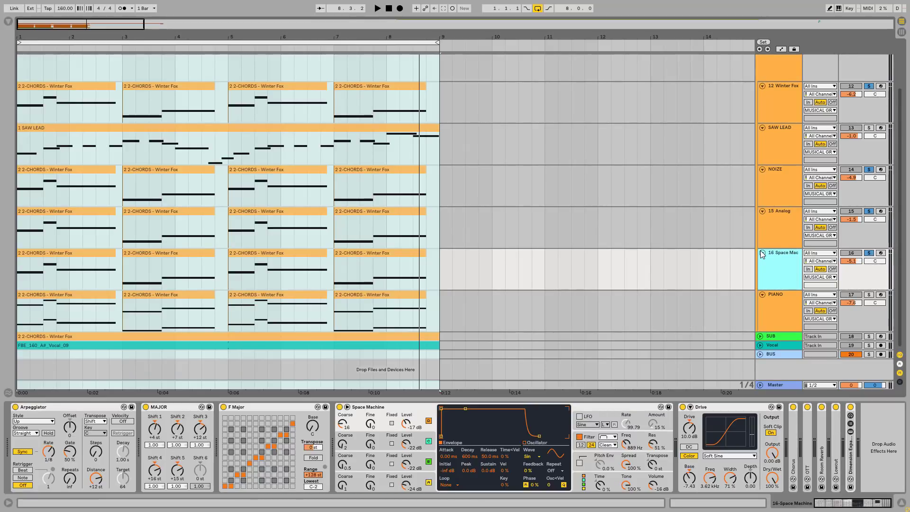
left_click(869, 253)
key("space")
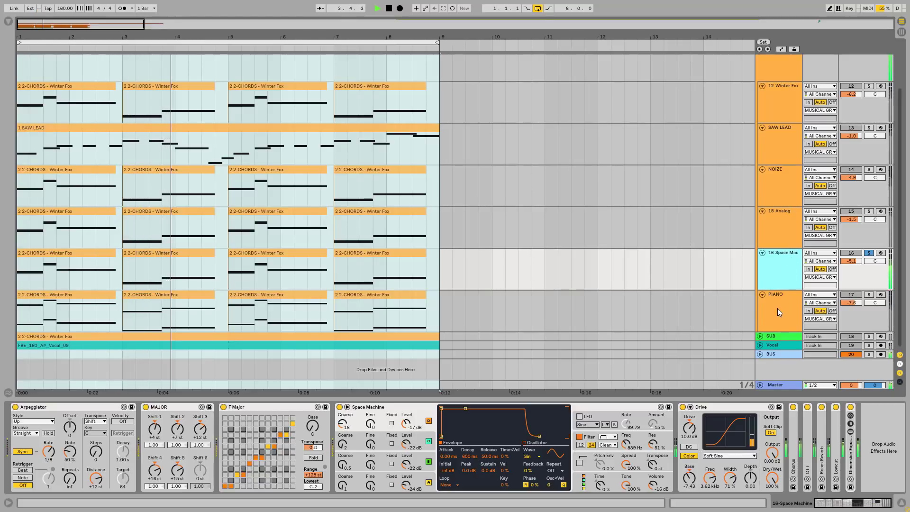
key("space")
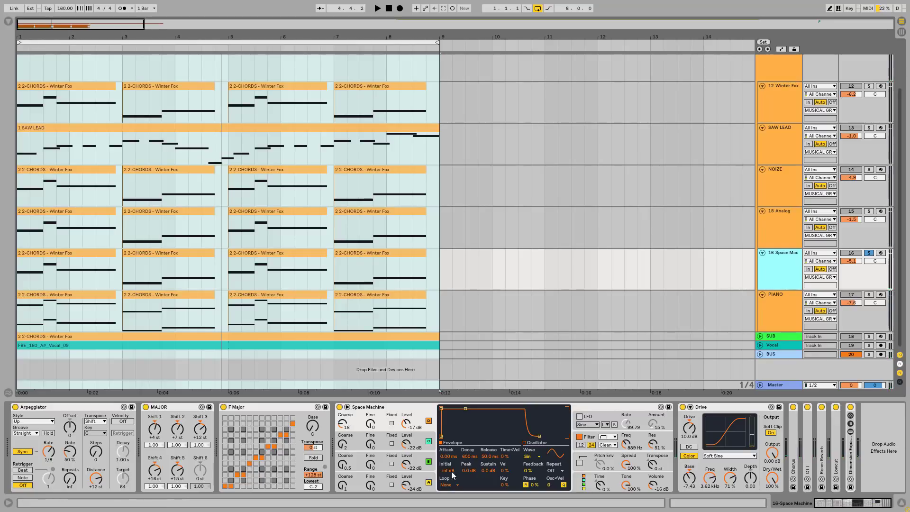
Examine the envelope and waveform settings of the Space Machine synth's four oscillators, along with its global settings
left_click(416, 481)
left_click(415, 464)
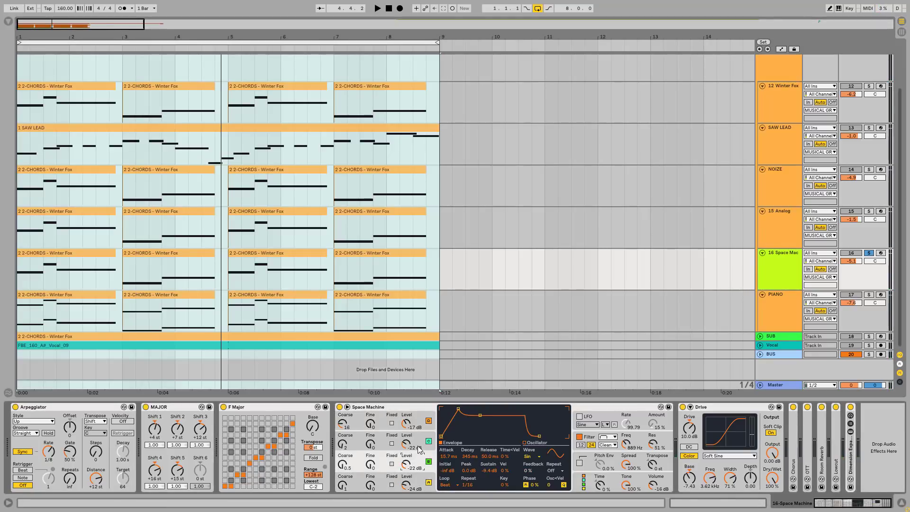
left_click(417, 445)
left_click(415, 415)
left_click(419, 446)
left_click(583, 483)
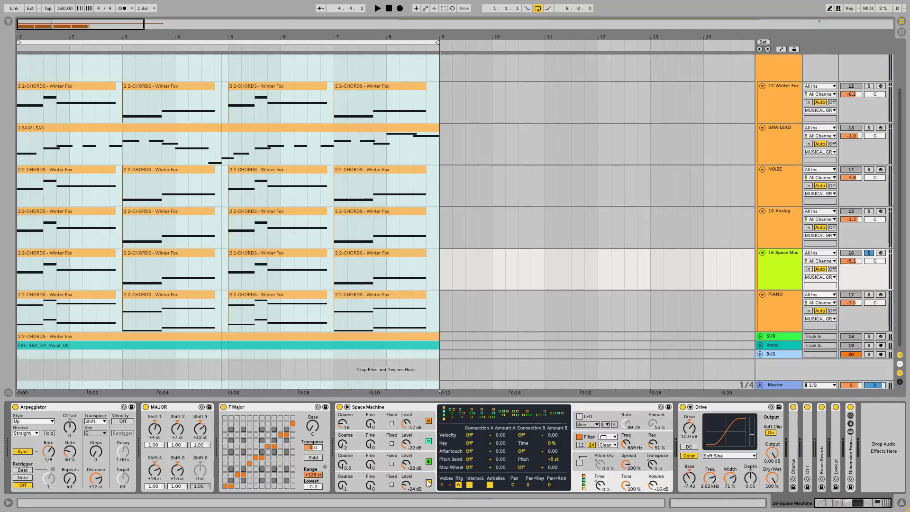
left_click(419, 457)
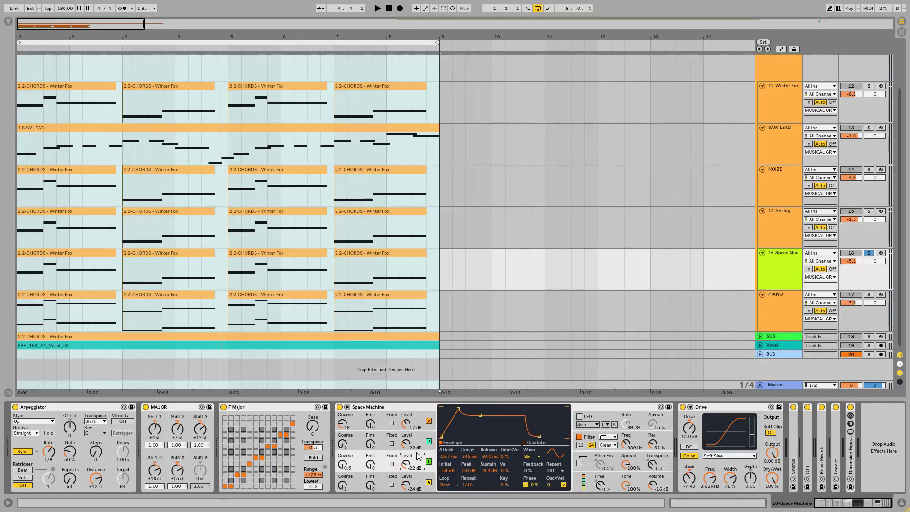
left_click(423, 439)
left_click(422, 420)
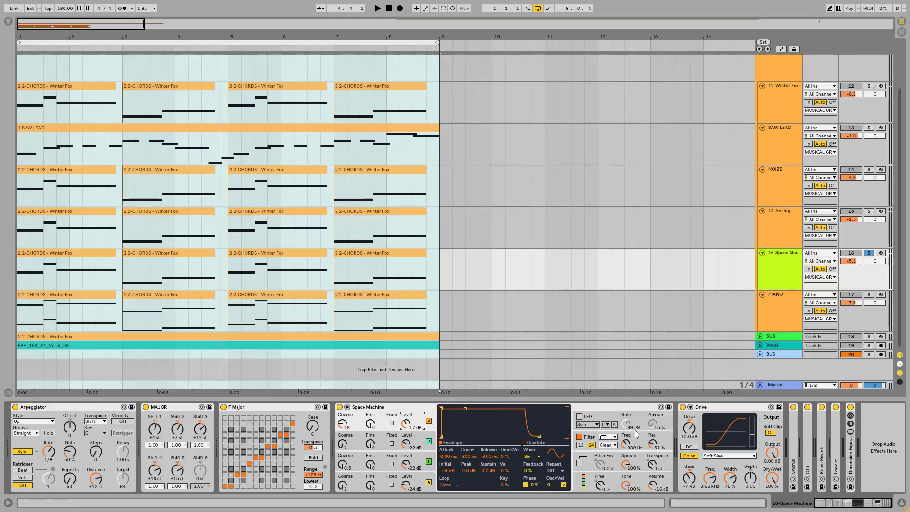
Look at the Space Machine synth's filter type and play the loop with the filter off and on, leaving it enabled
left_click(608, 438)
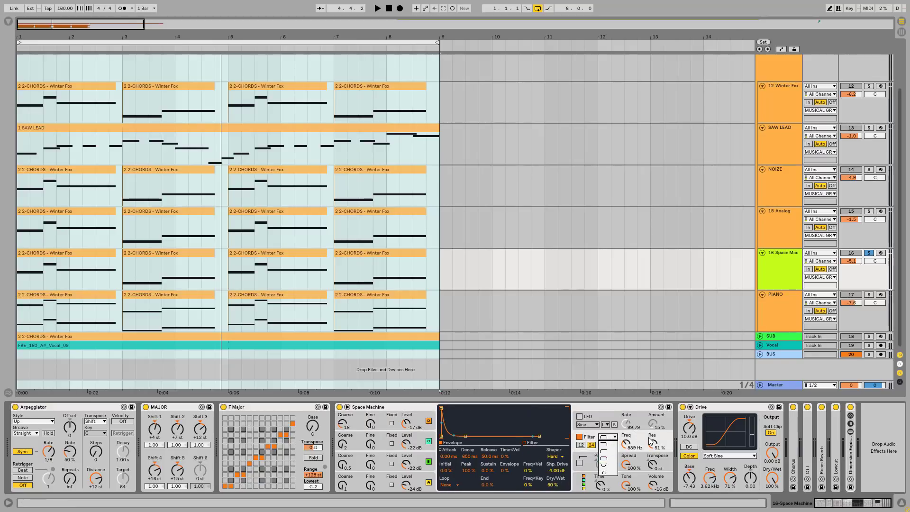
left_click(604, 444)
left_click(580, 437)
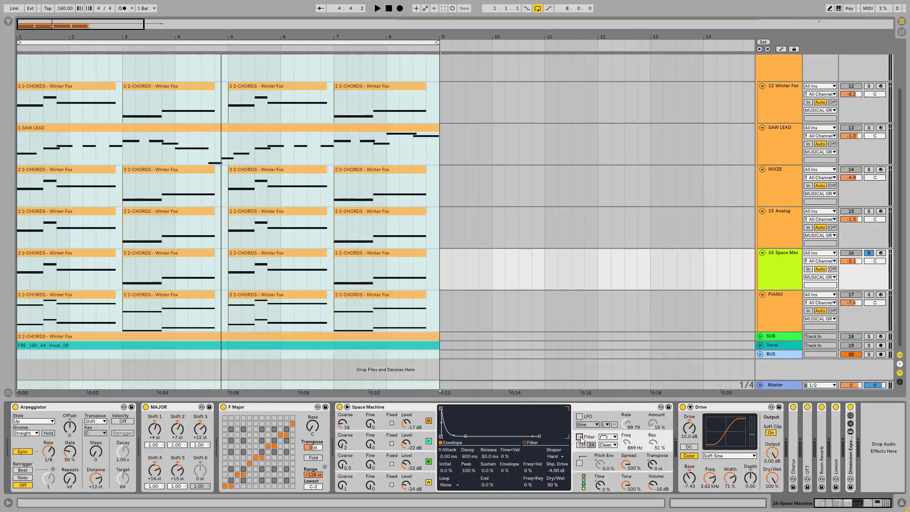
key("space")
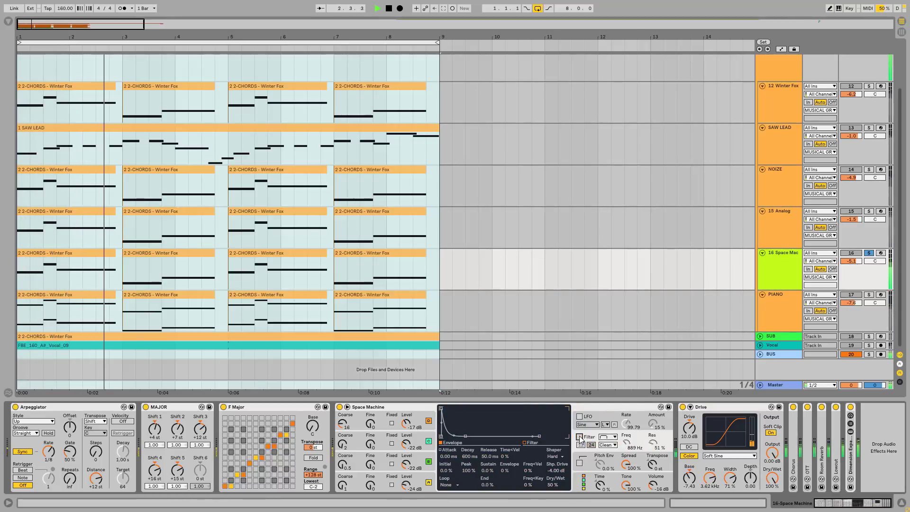
left_click(580, 437)
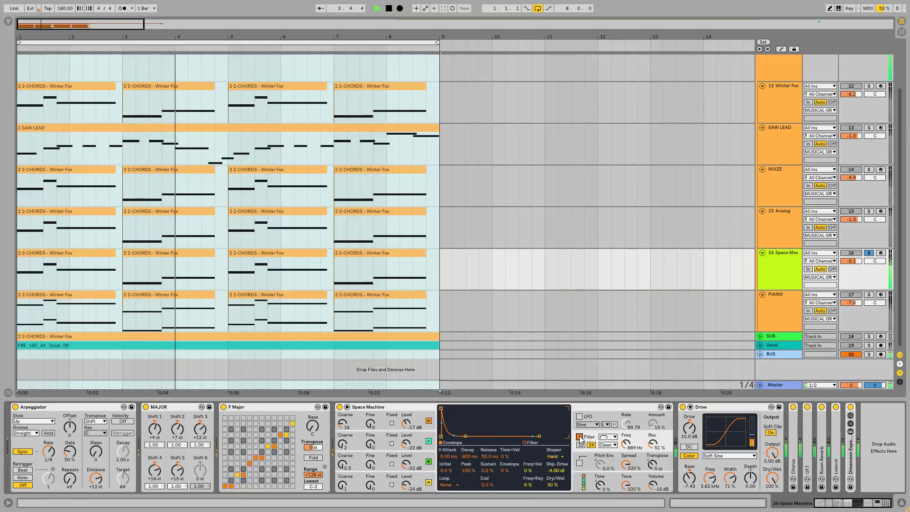
left_click(580, 437)
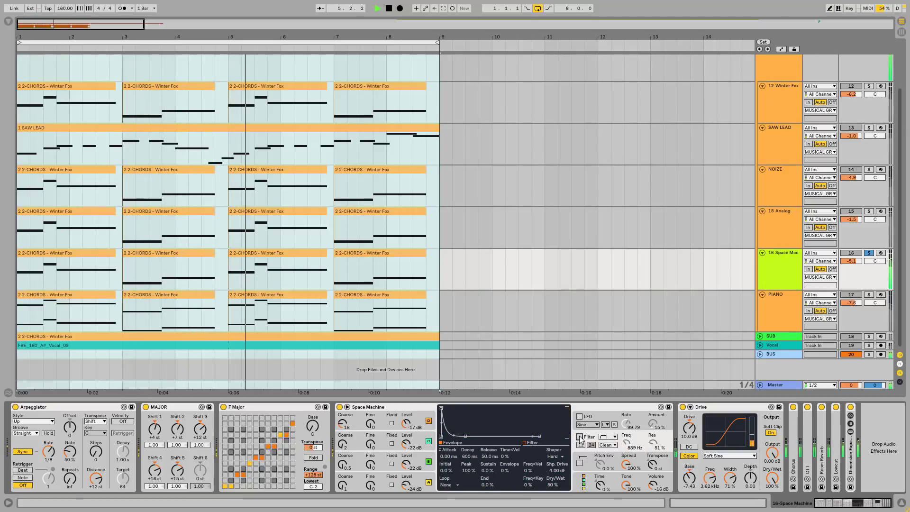
left_click(580, 437)
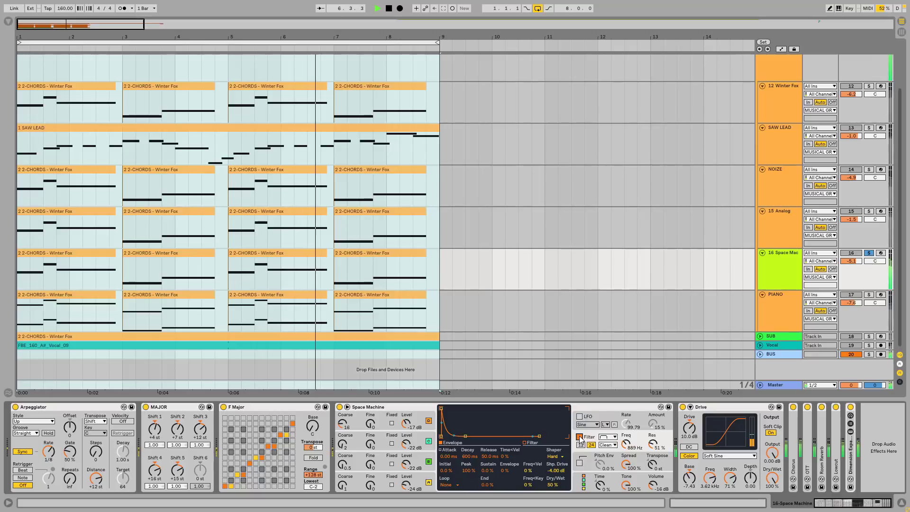
key("space")
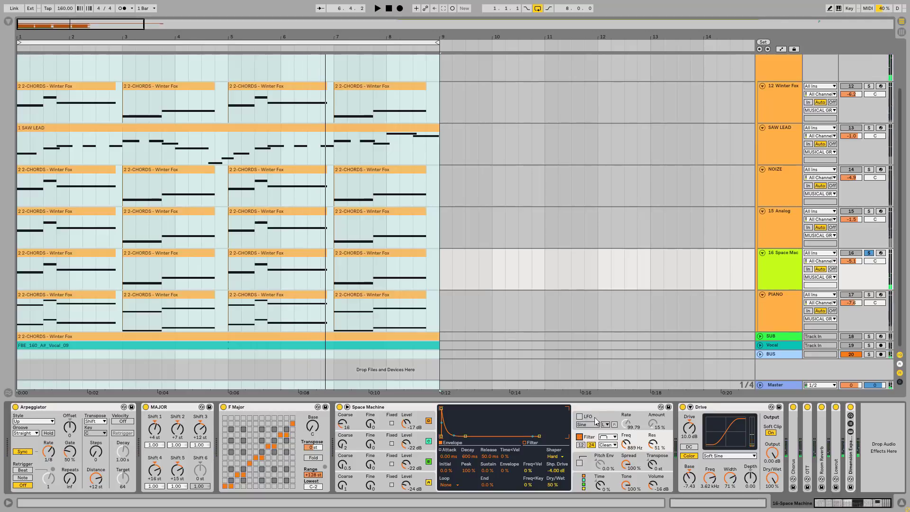
Play the loop with the Drive saturator after the Space Machine synth switched off and on, leaving it enabled
left_click(717, 408)
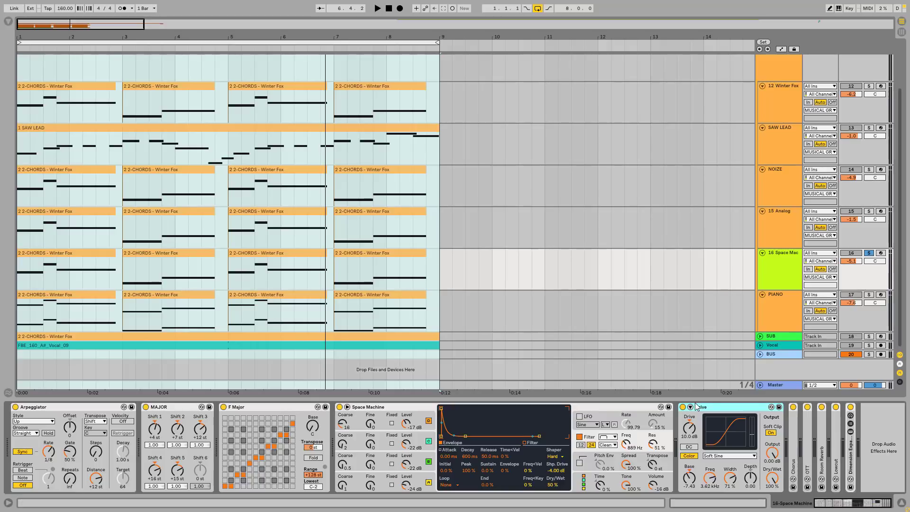
key("space")
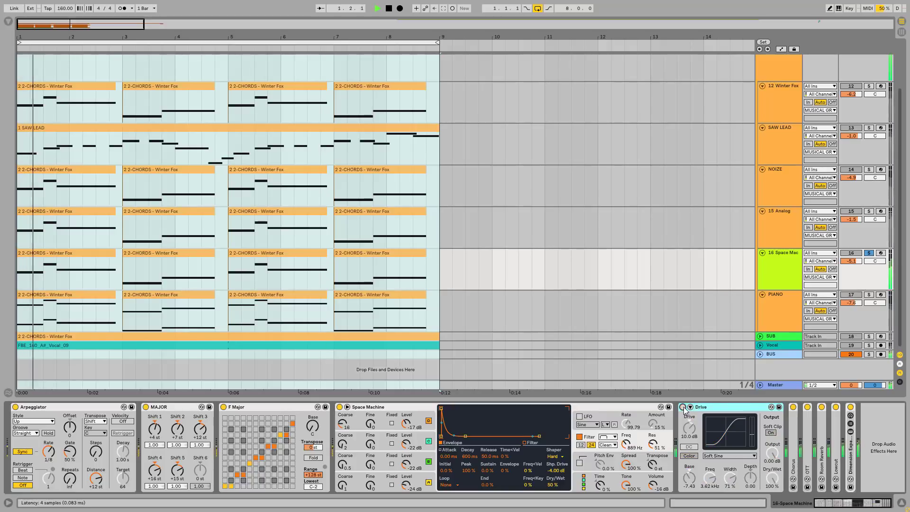
key("space")
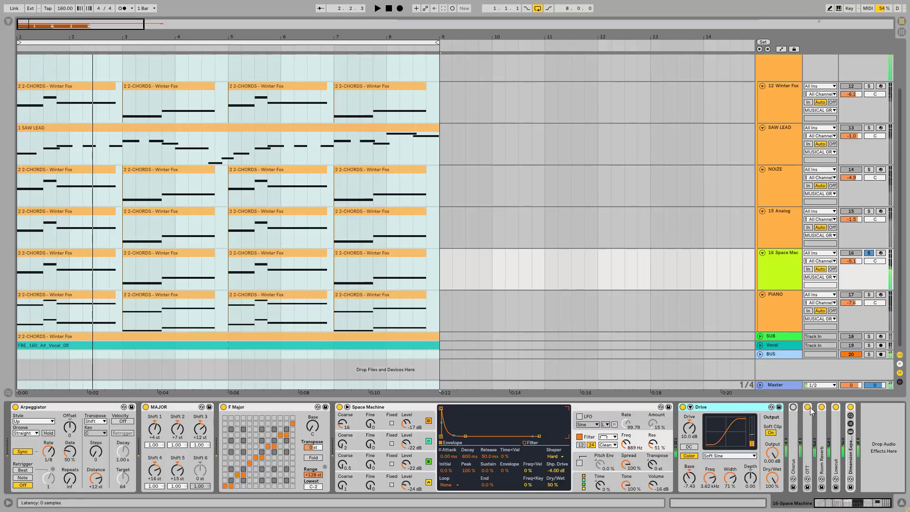
Unfold the Chorus on the Space Machine track and play the loop with it on and off, leaving it enabled
double_click(793, 411)
scroll(828, 443, "down", 3)
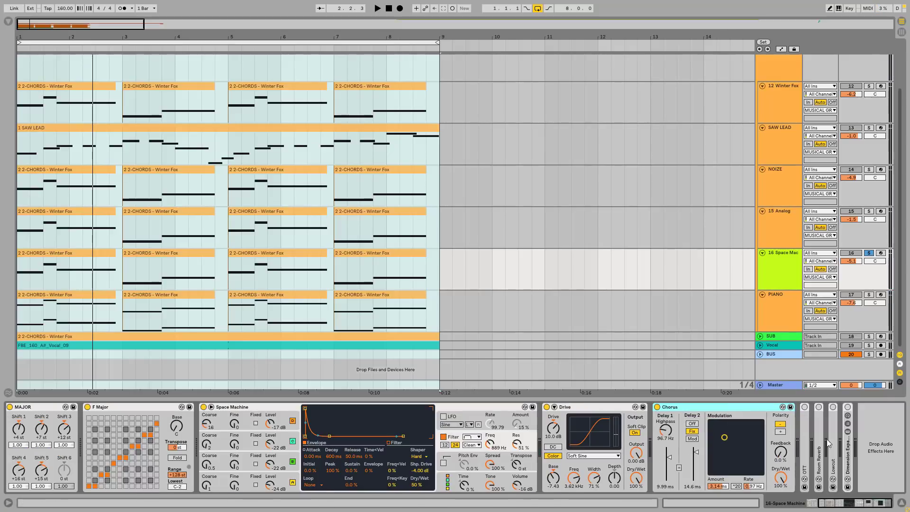
key("space")
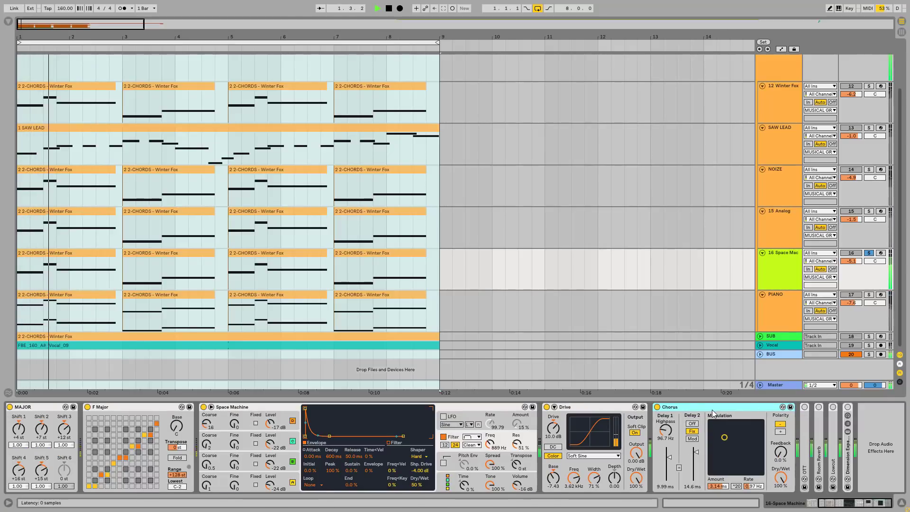
left_click(657, 407)
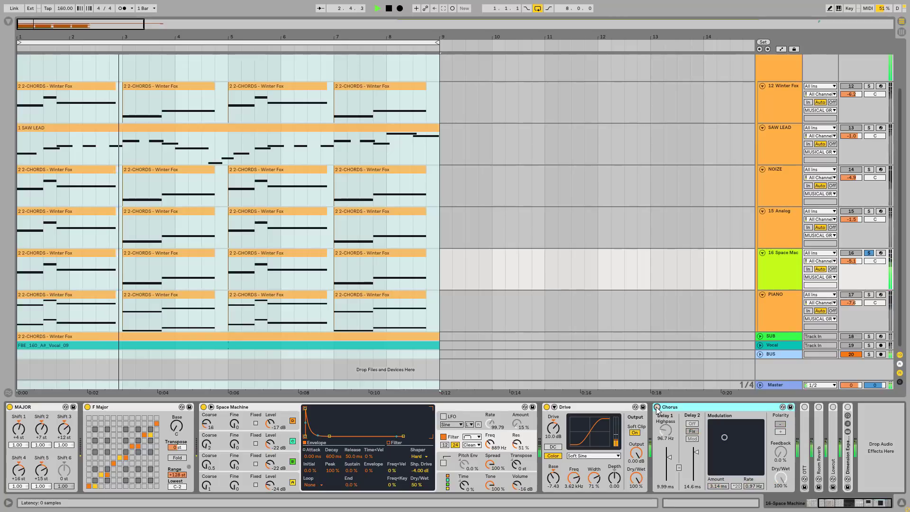
left_click(657, 407)
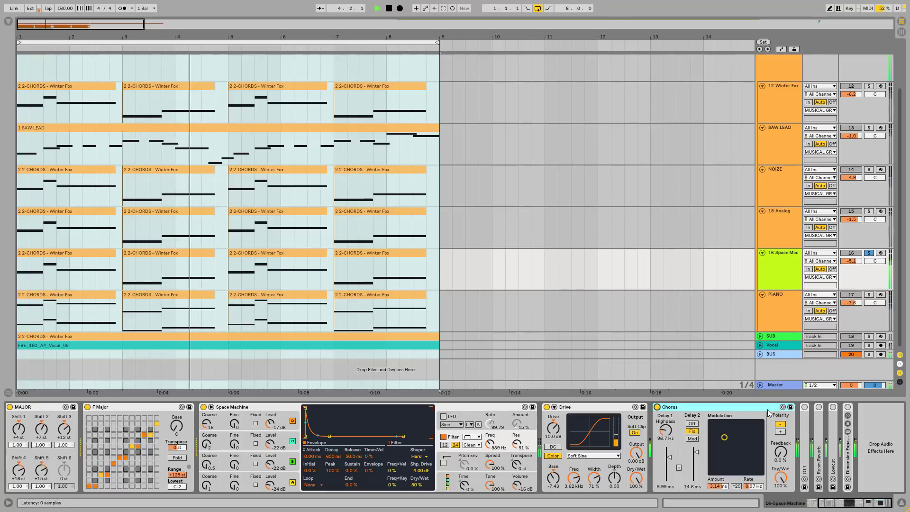
Switch on the OTT, then unfold and enable the Room Reverb after it, playing the loop to hear them
left_click(804, 407)
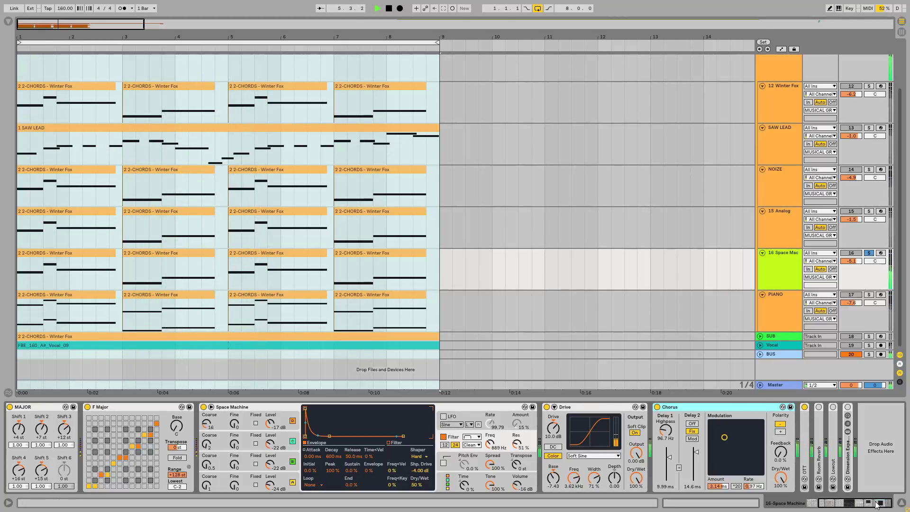
double_click(818, 459)
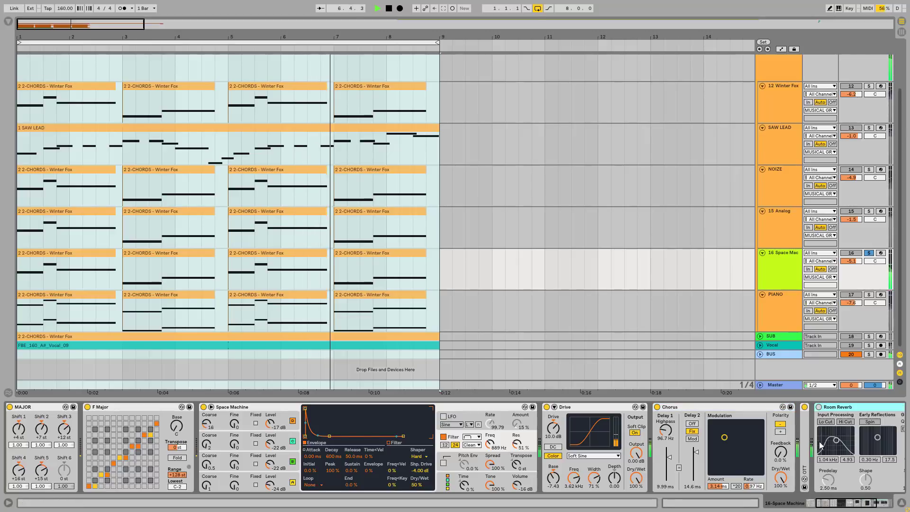
left_click_drag(852, 506, 873, 506)
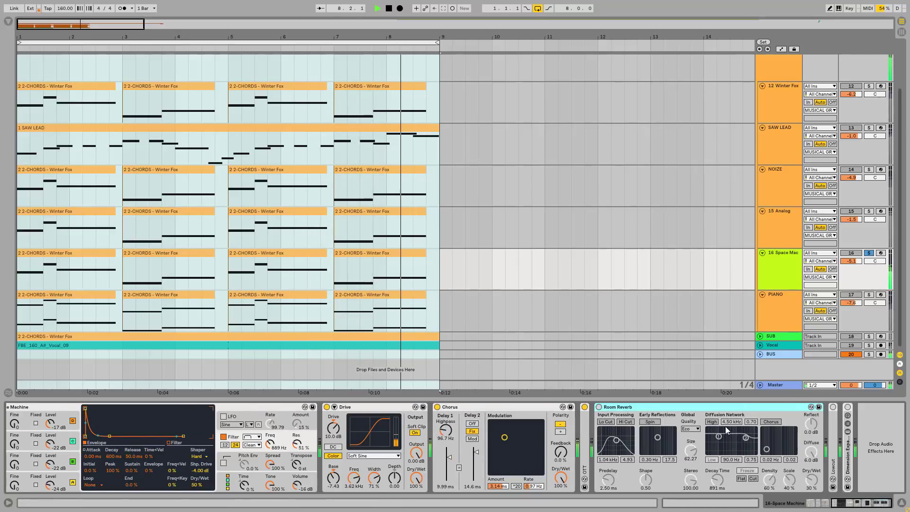
key("space")
left_click(599, 406)
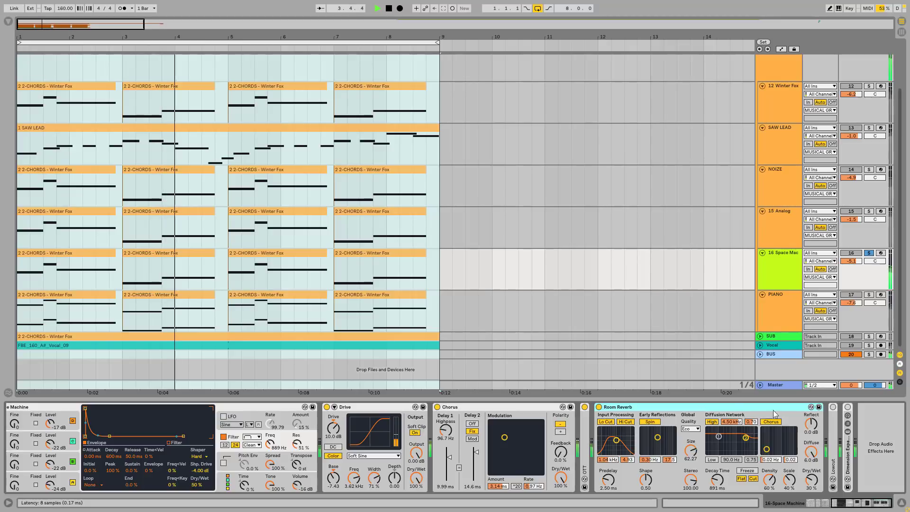
key("space")
Unfold the Lowcut EQ and the Dimension Expander on the Space Machine track and play the loop
double_click(836, 423)
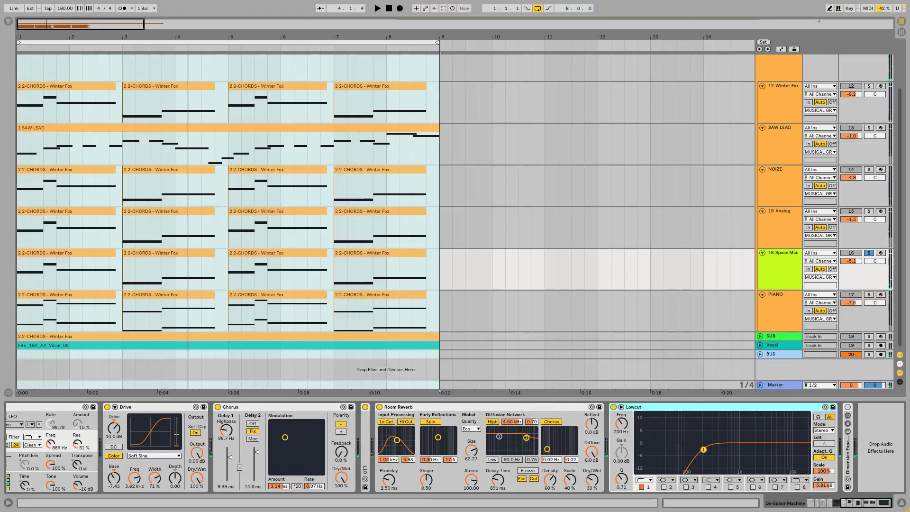
double_click(849, 460)
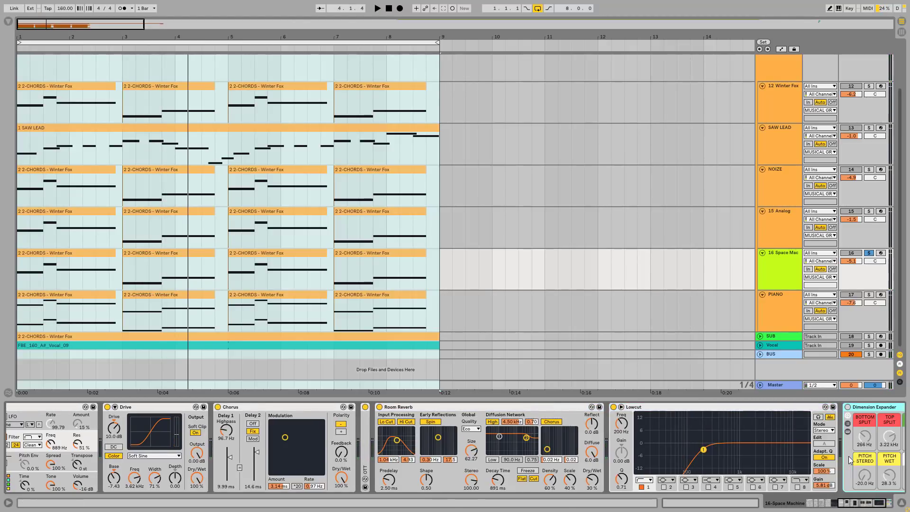
left_click(866, 504)
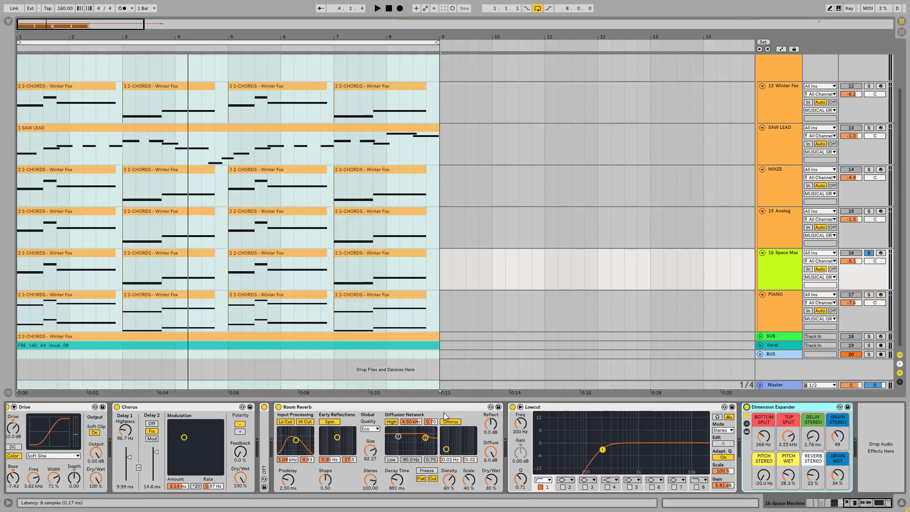
key("space")
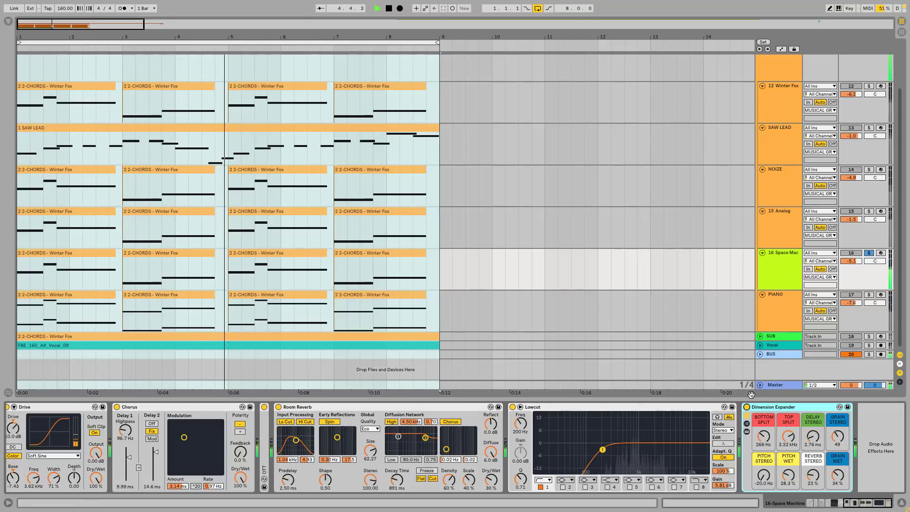
key("space")
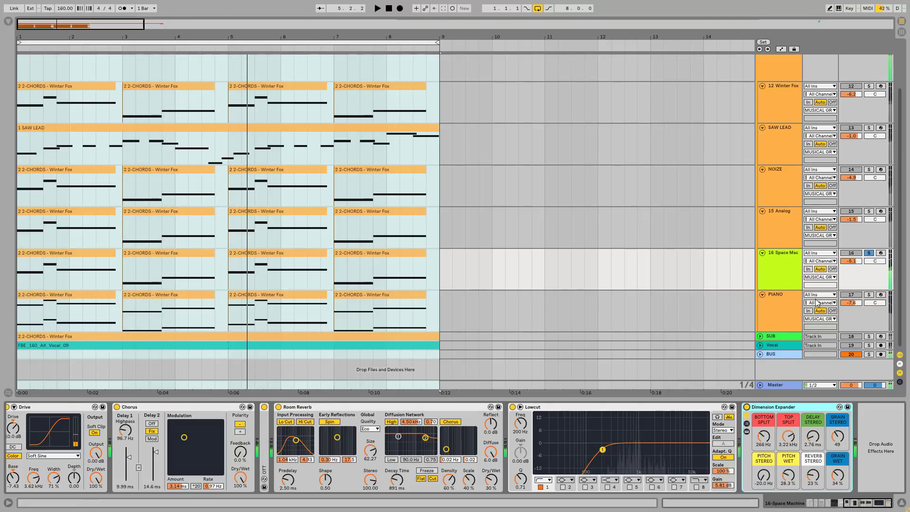
Solo the PIANO track instead of Space Machine, show its device chain and play the loop
left_click(869, 294)
left_click(780, 297)
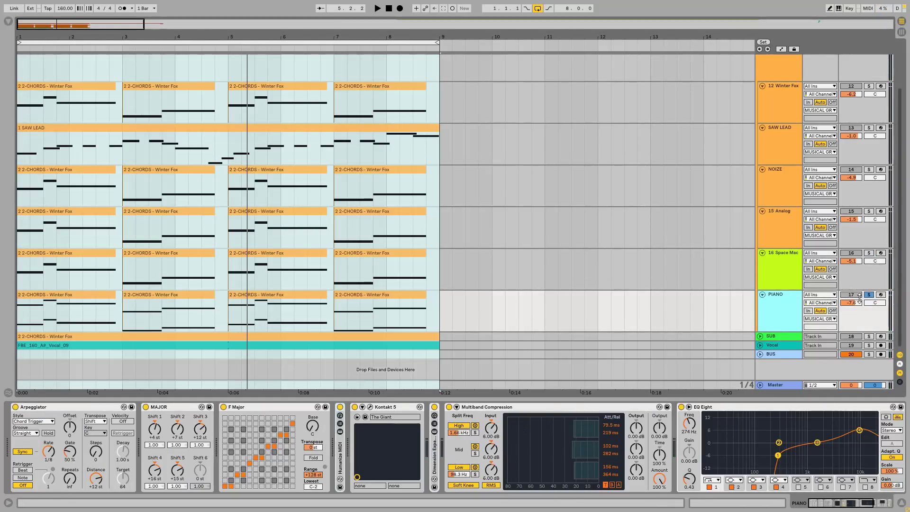
key("space")
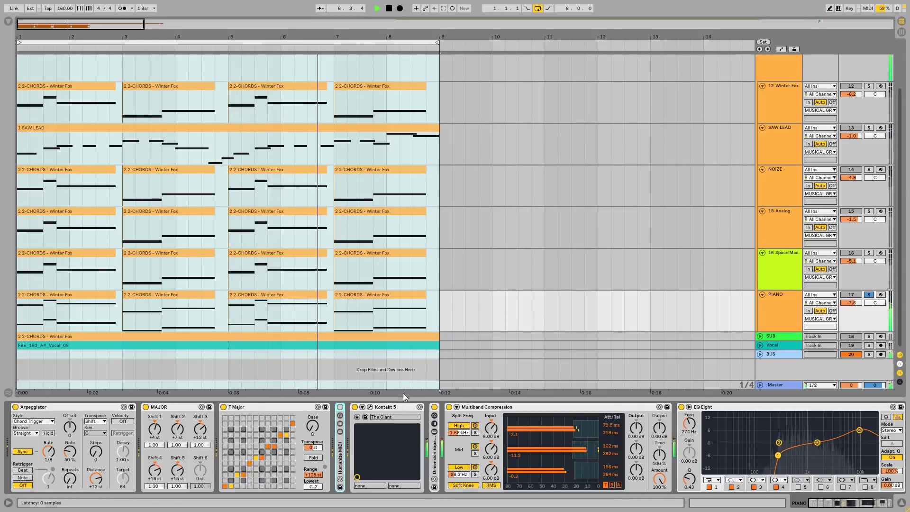
View The Giant piano in the Kontakt 5 window, stop playback and close the window
left_click(370, 407)
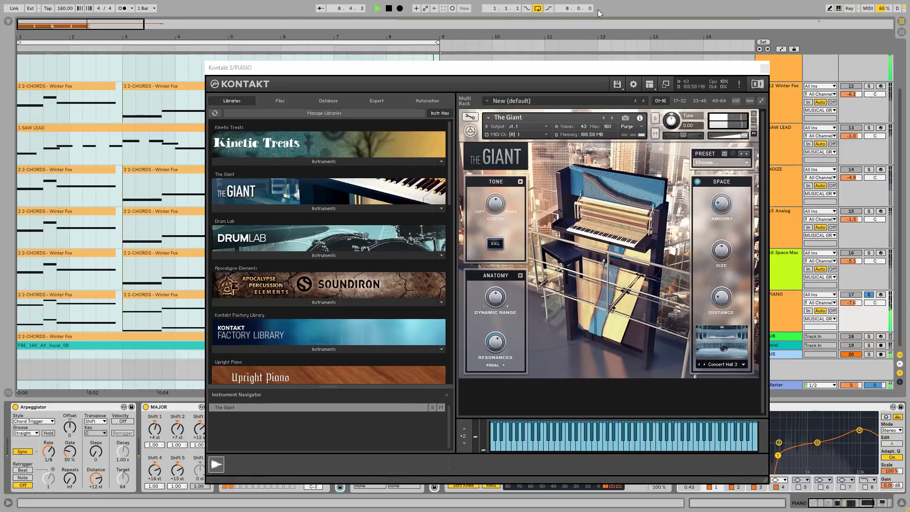
key("space")
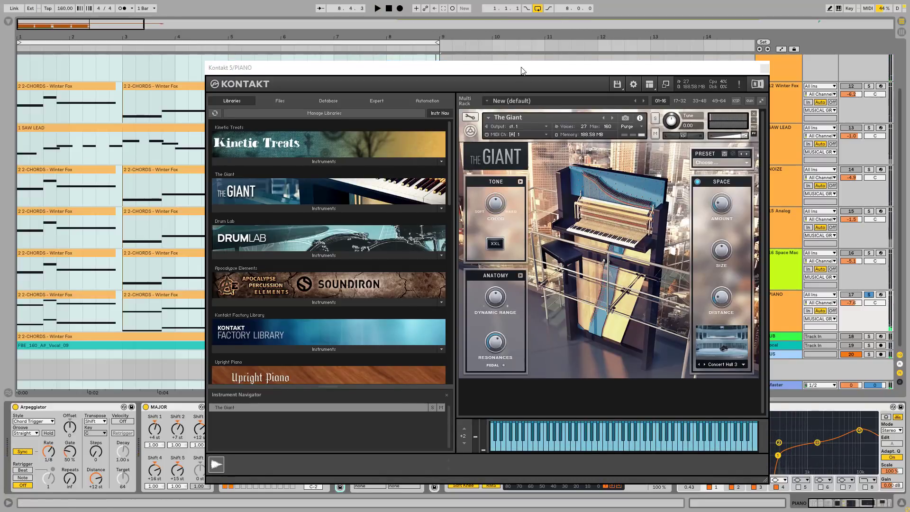
left_click(764, 67)
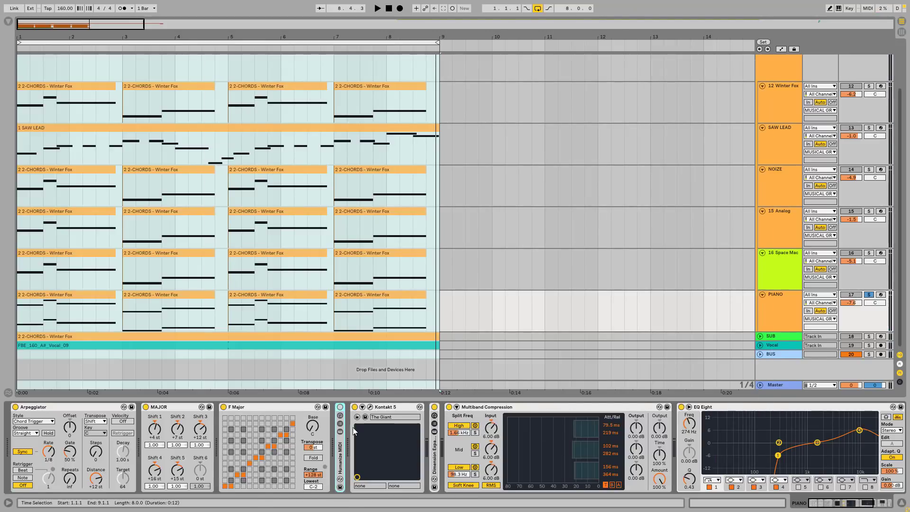
Unfold the Humanize MIDI rack on the PIANO track, examine its note delay and Velocity devices, and switch the rack on
double_click(344, 453)
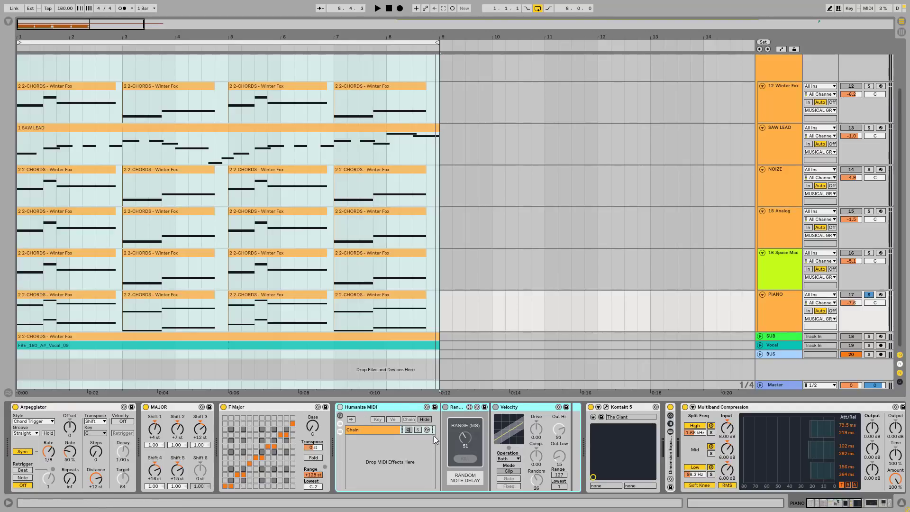
left_click(537, 408)
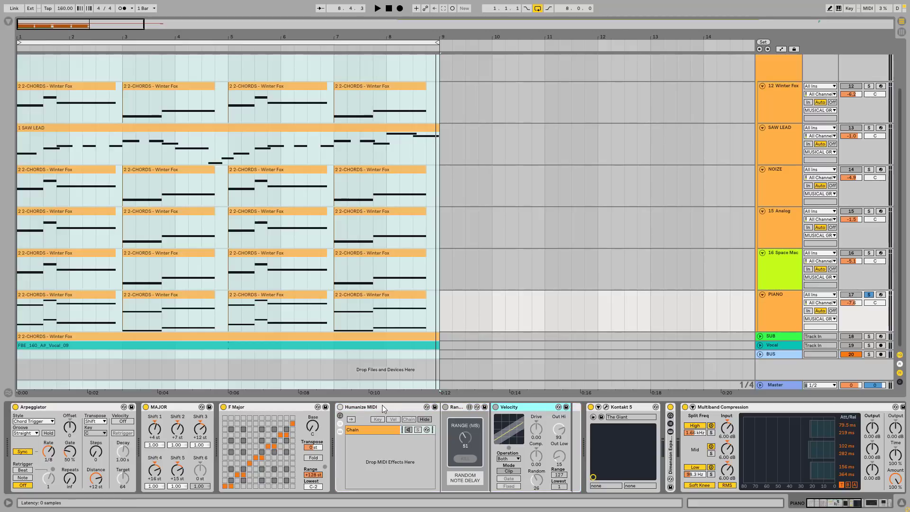
left_click(340, 407)
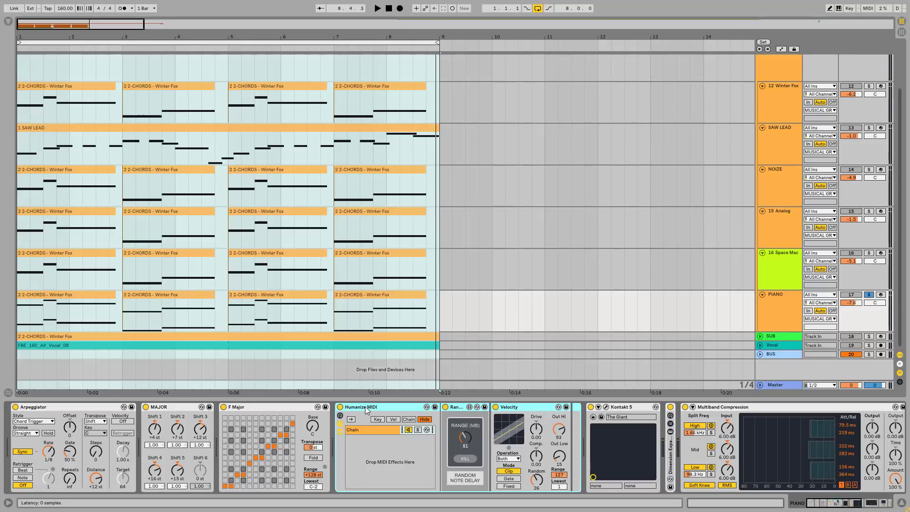
left_click(340, 408)
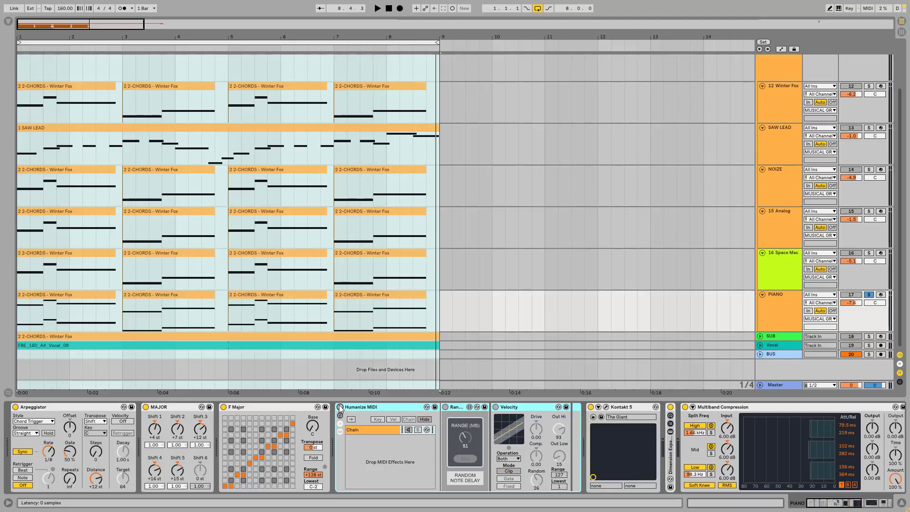
left_click(340, 408)
Play the piano loop with the Humanize MIDI rack on, off and on again, and stop playback
key("space")
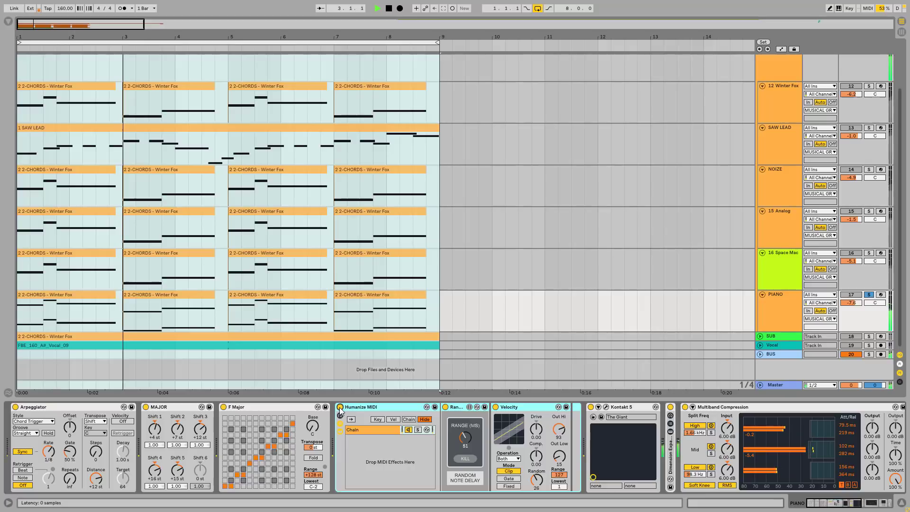
left_click(340, 407)
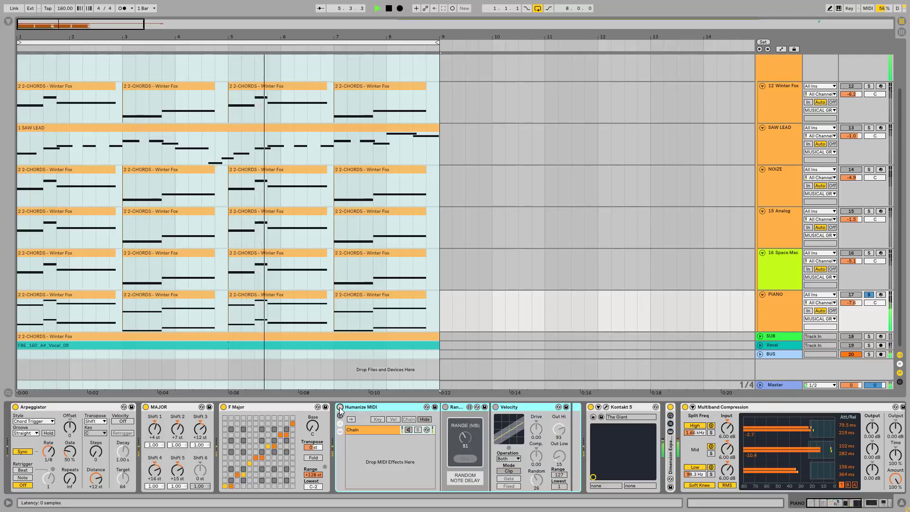
left_click(340, 408)
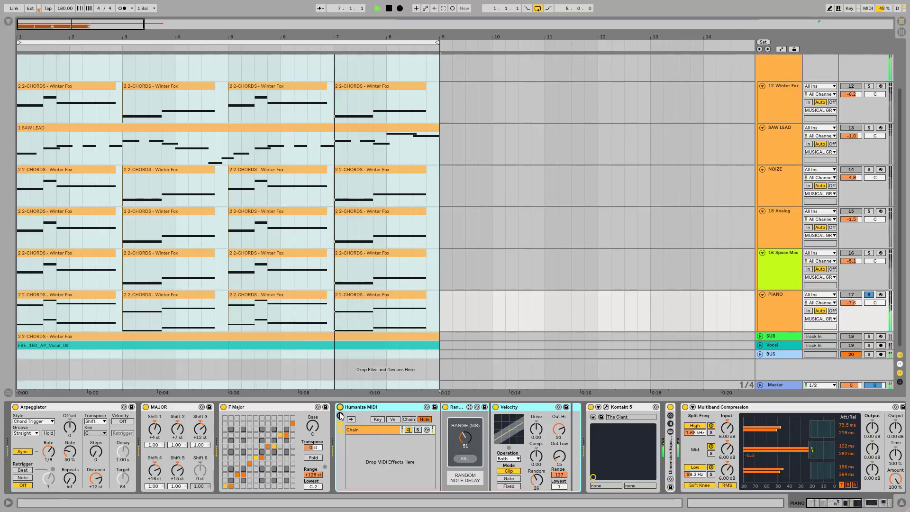
key("space")
Arm the PIANO track and play notes live with Humanize MIDI off and on, and with the Arpeggiator disabled
left_click(340, 407)
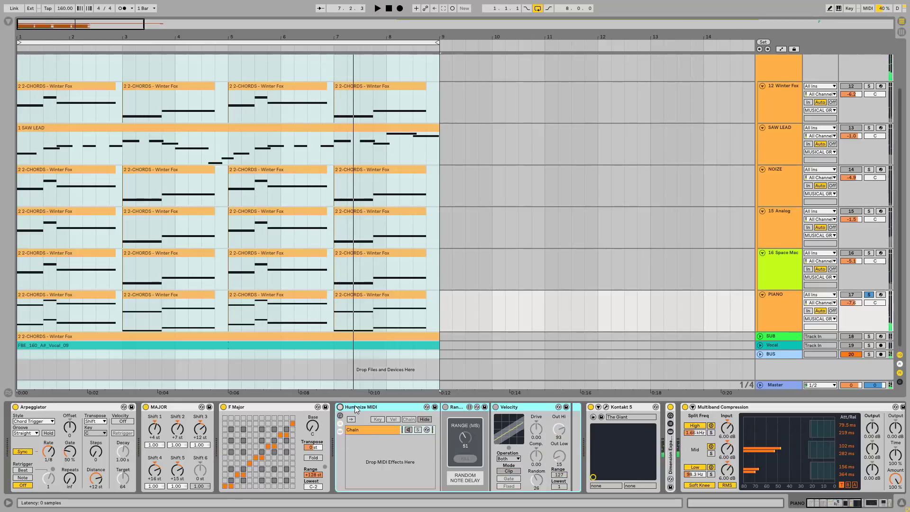
left_click(880, 294)
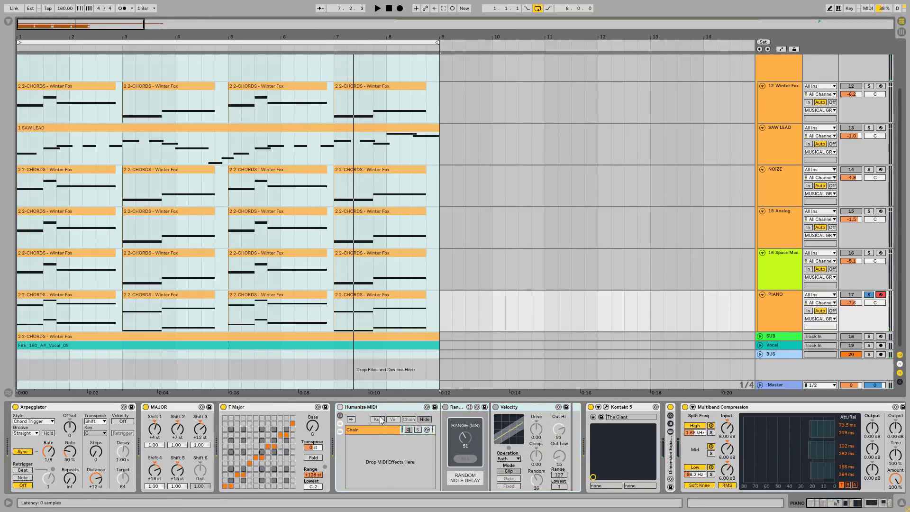
left_click(340, 407)
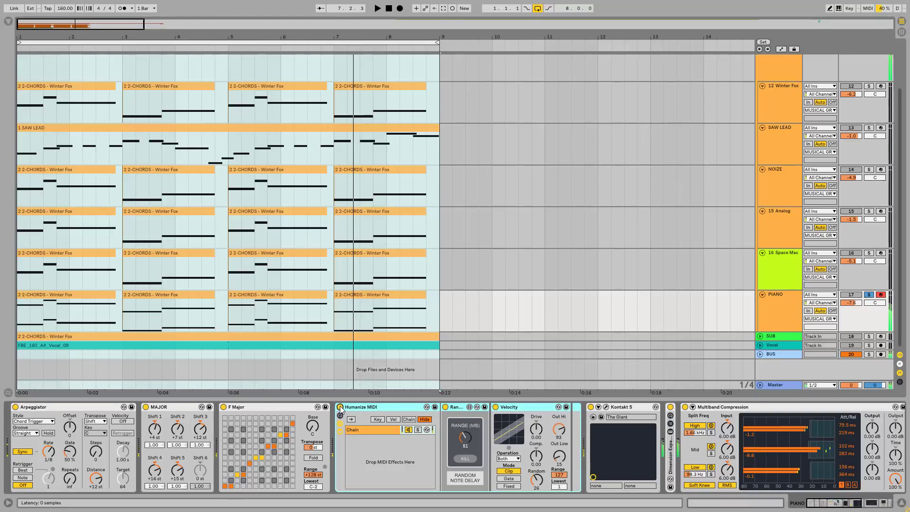
left_click(15, 407)
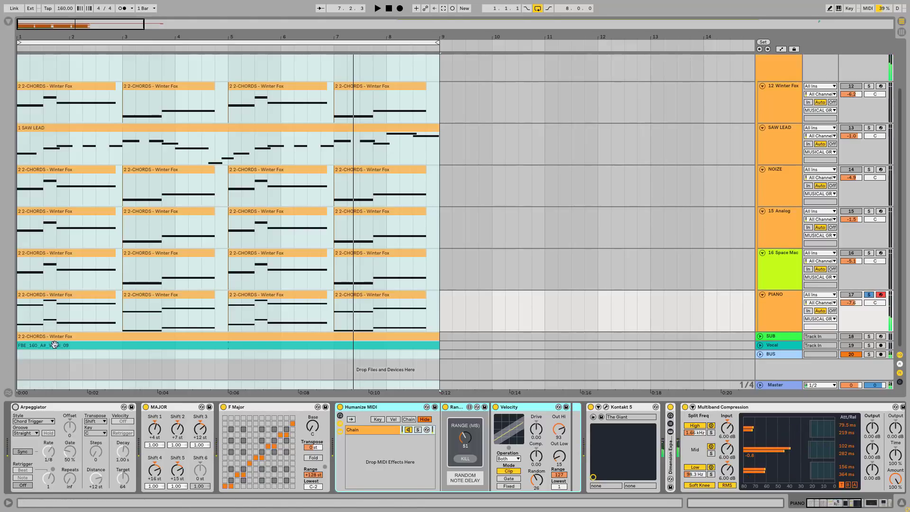
left_click(340, 407)
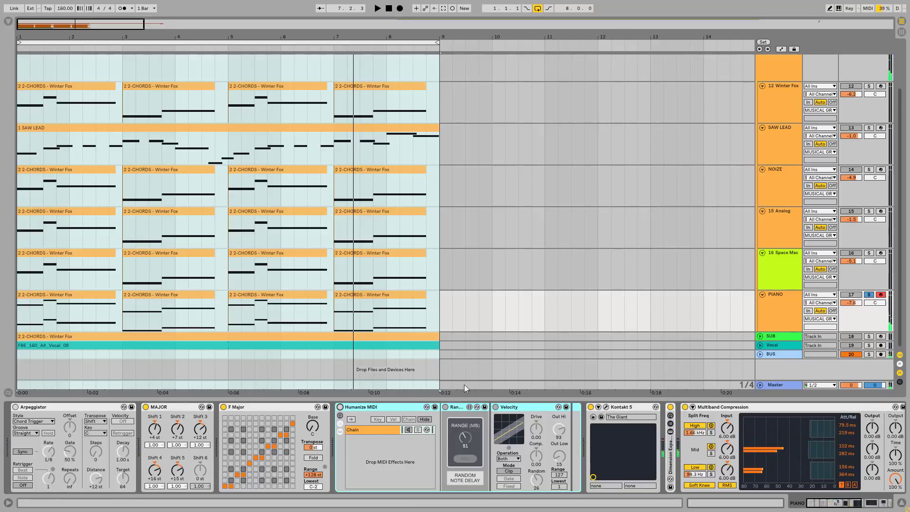
Fold the Humanize MIDI rack, re-enable the Arpeggiator and disarm the PIANO track
double_click(357, 406)
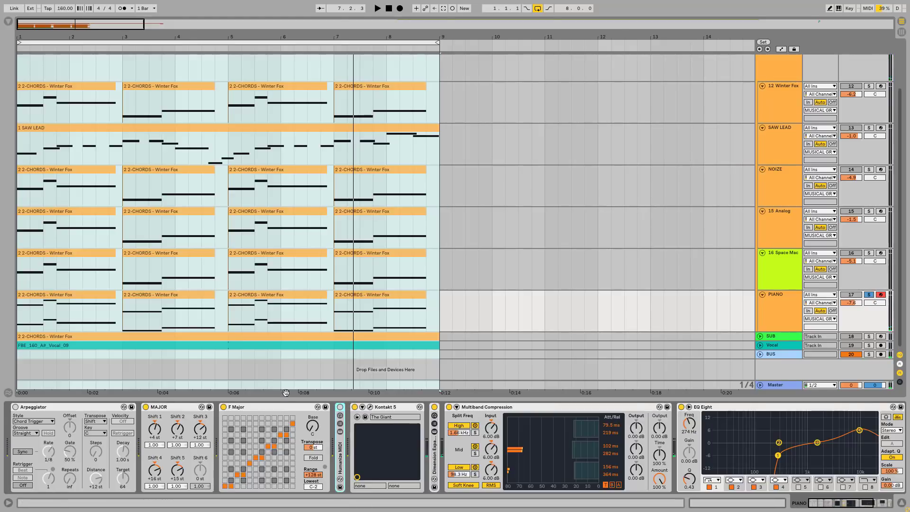
left_click(16, 407)
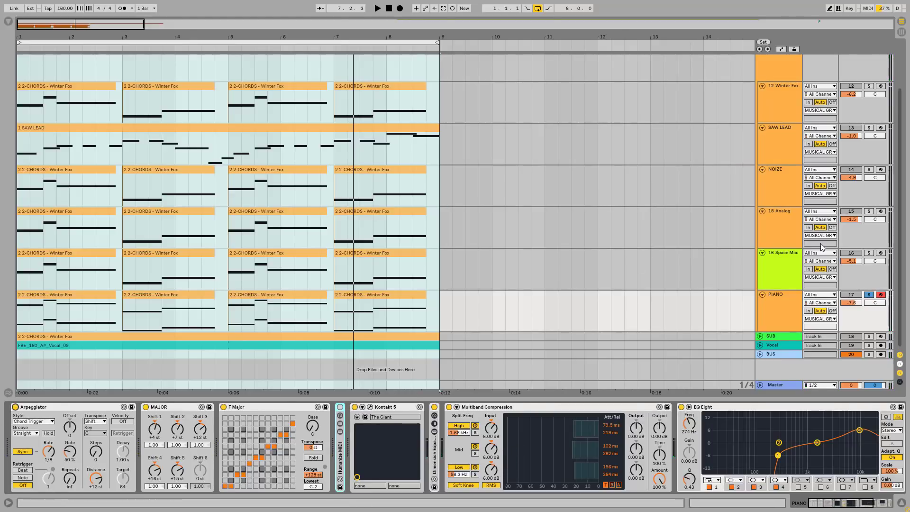
left_click(880, 294)
left_click(792, 295)
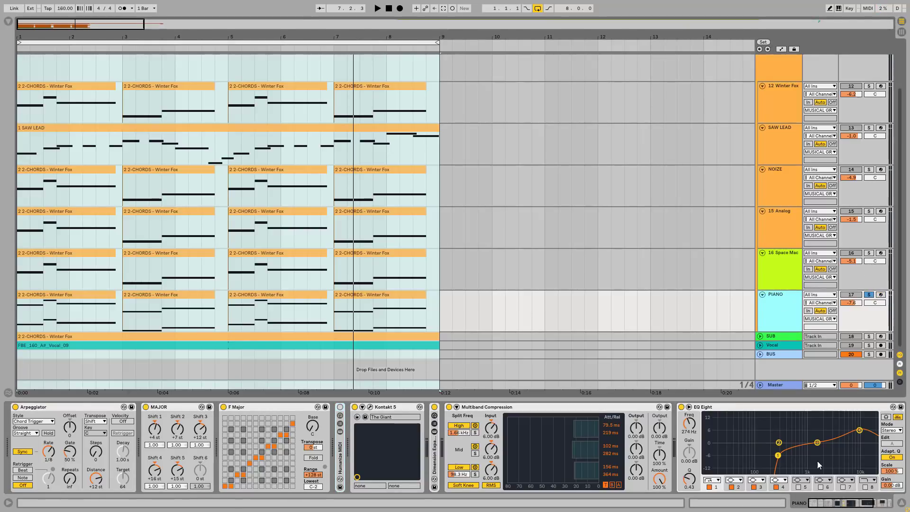
Examine the Dimension Expander, Multiband Compression, EQ Eight and Glue Compressor on the PIANO track, and play the loop briefly
double_click(434, 463)
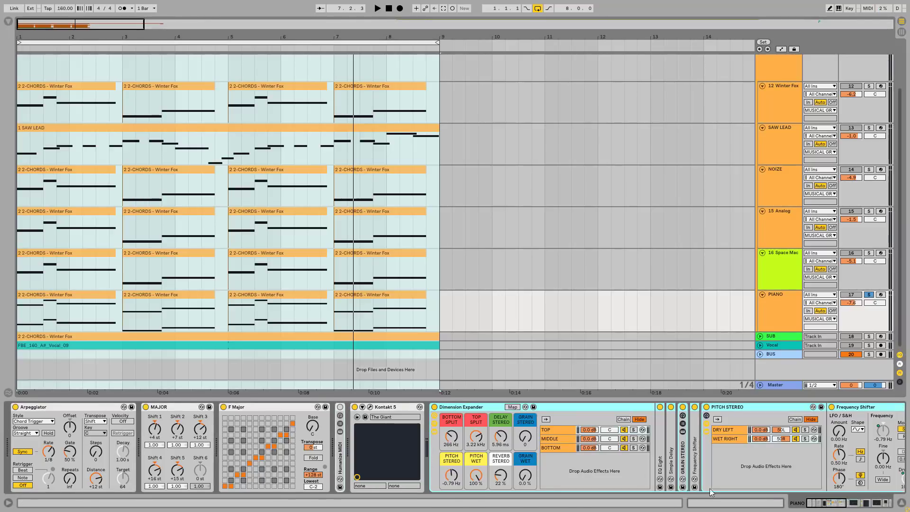
double_click(464, 405)
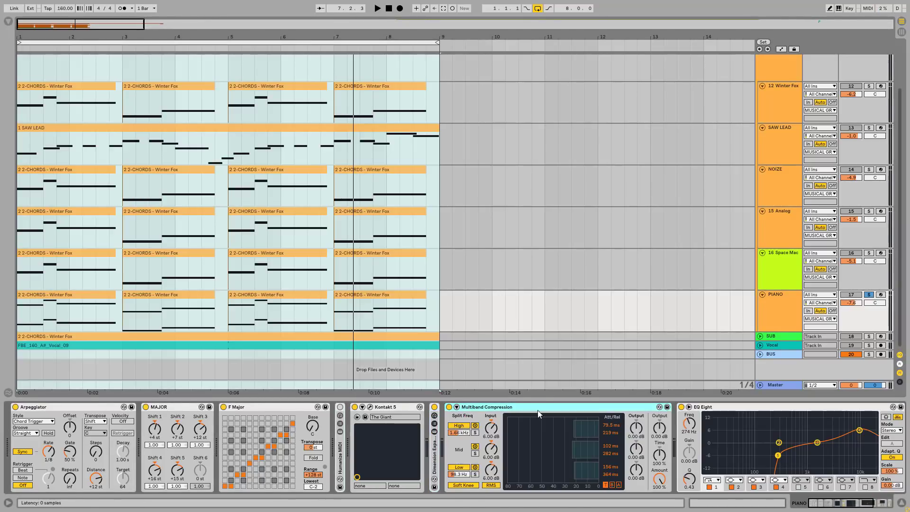
left_click_drag(816, 505, 830, 505)
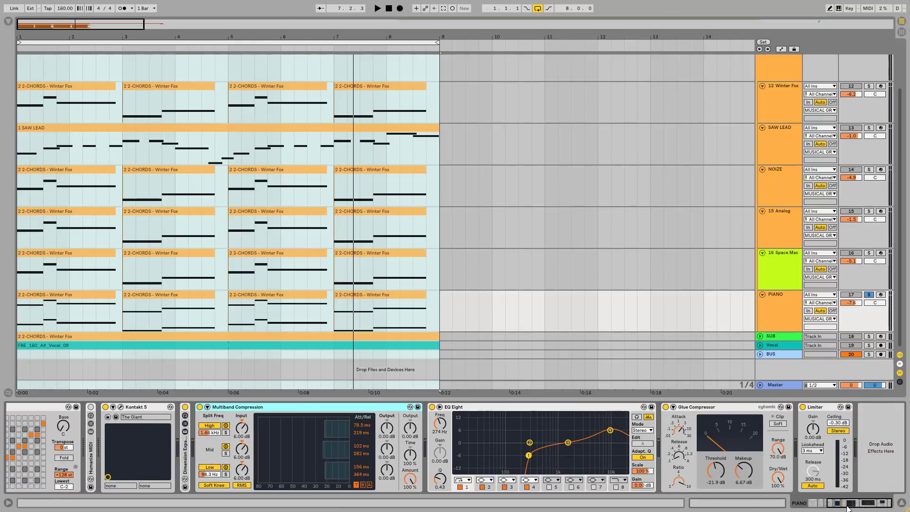
left_click(499, 412)
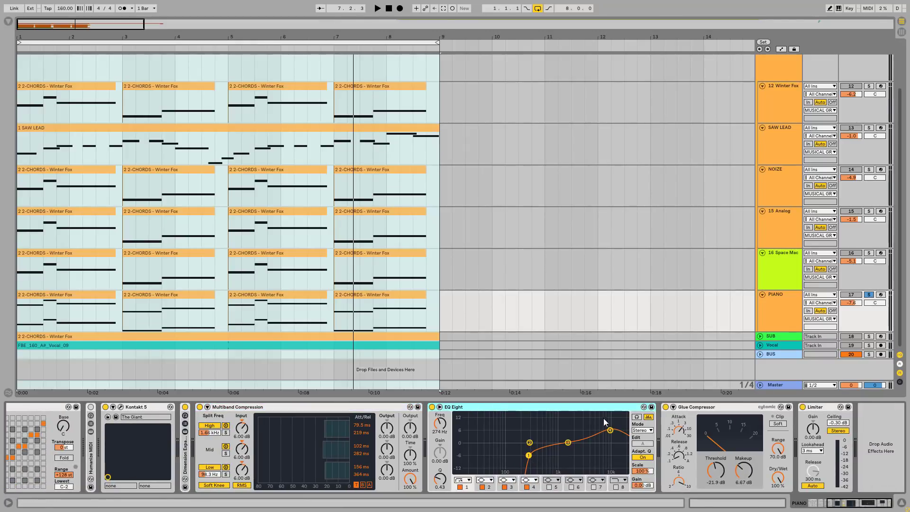
left_click(693, 407)
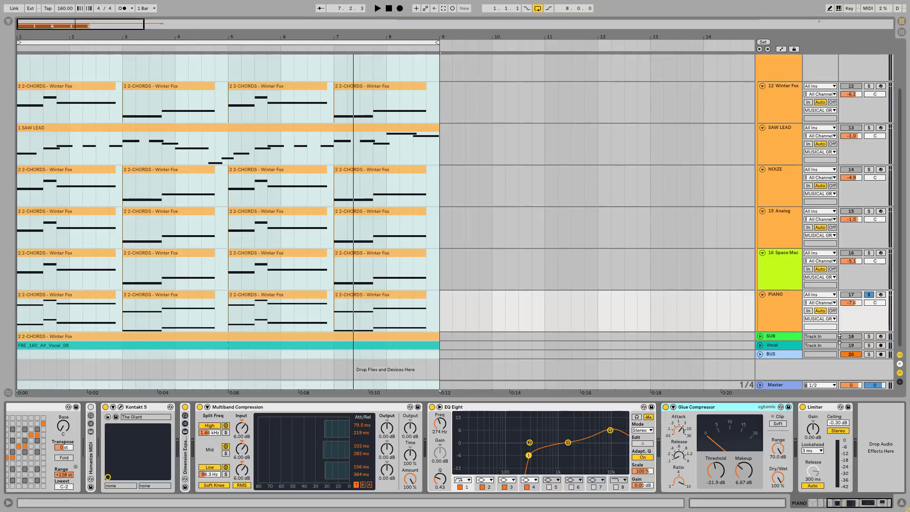
left_click(789, 296)
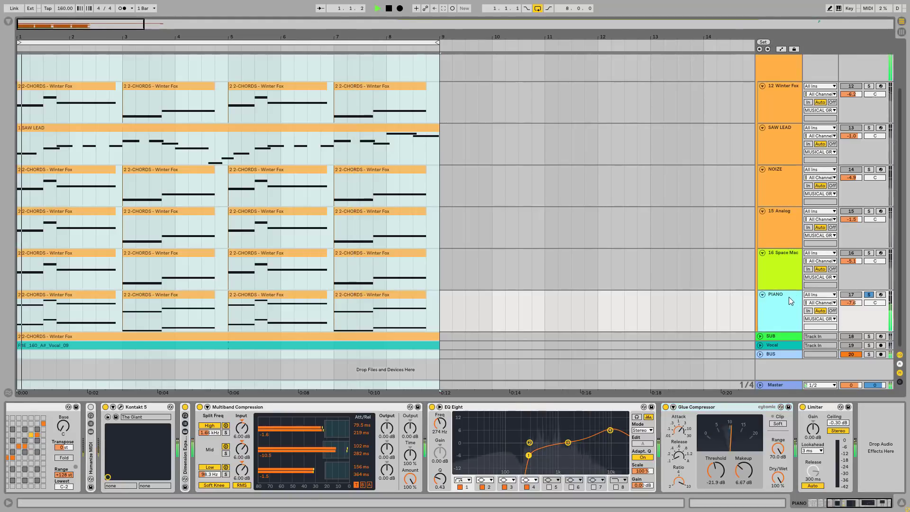
key("space")
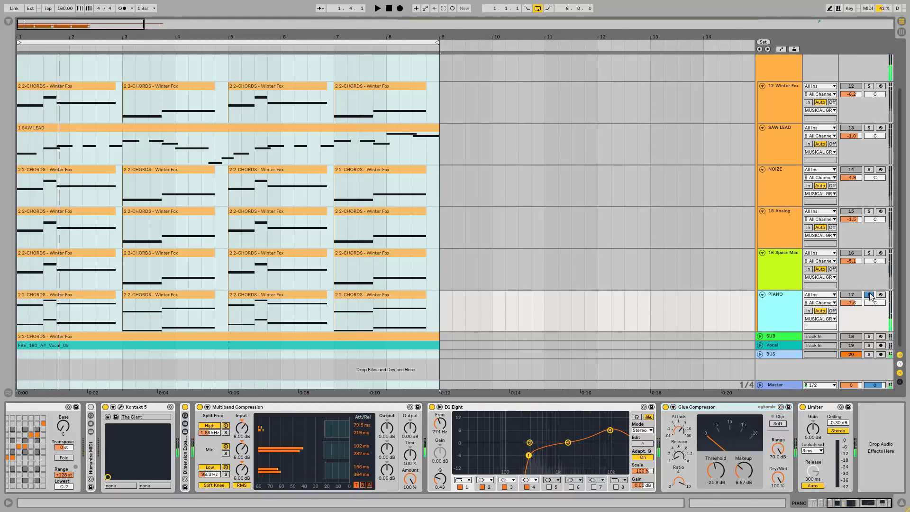
Solo the MUSICAL GROUP instead of PIANO and play the loop with the SAW LEAD track deactivated
left_click(869, 295)
key("space")
scroll(844, 298, "up", 2)
left_click(869, 85)
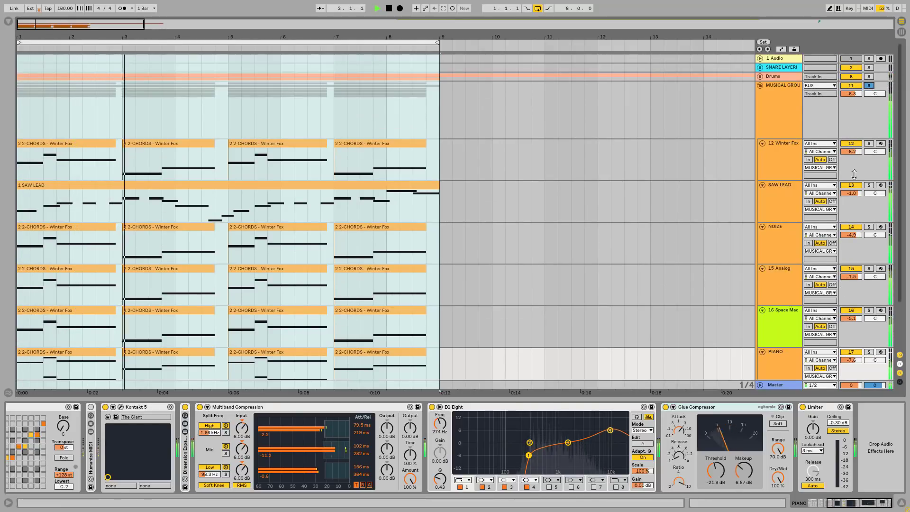
scroll(785, 219, "down", 2)
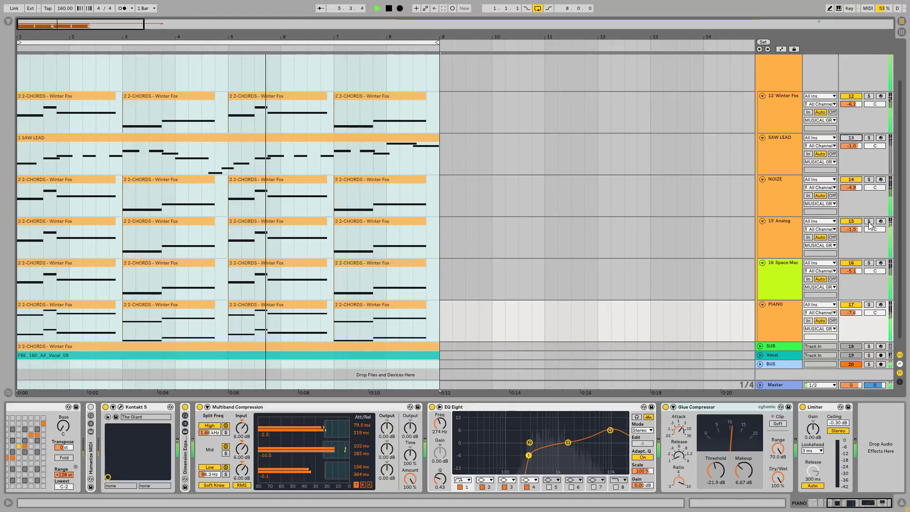
scroll(871, 237, "up", 2)
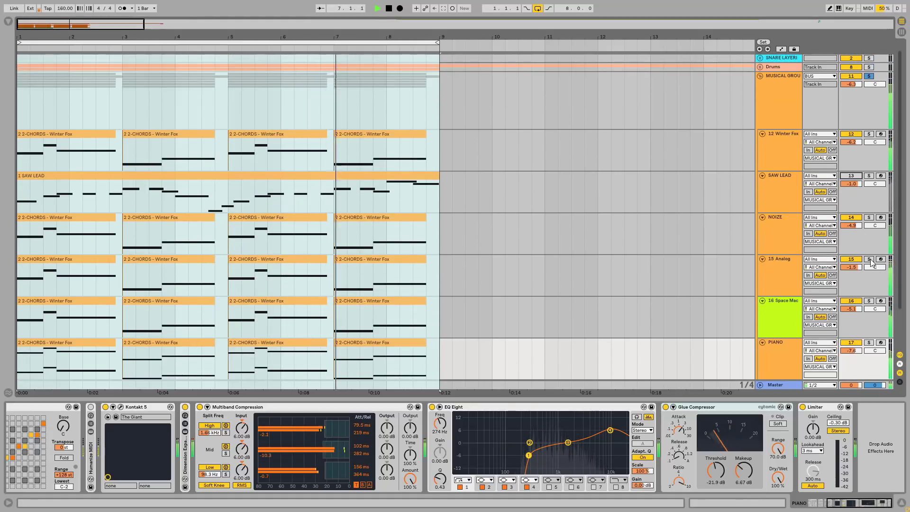
Compare the soloed 15 Analog track with the soloed MUSICAL GROUP during playback, and stop the loop
left_click(869, 259)
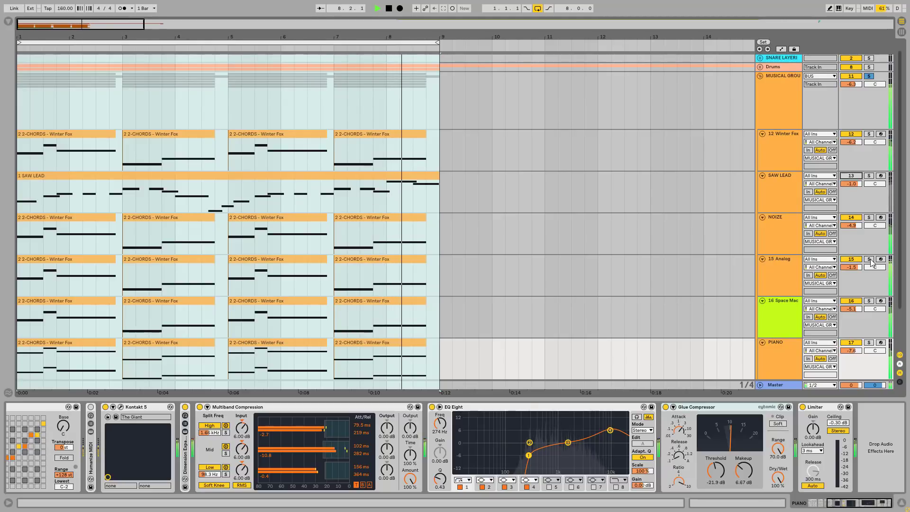
left_click(869, 76)
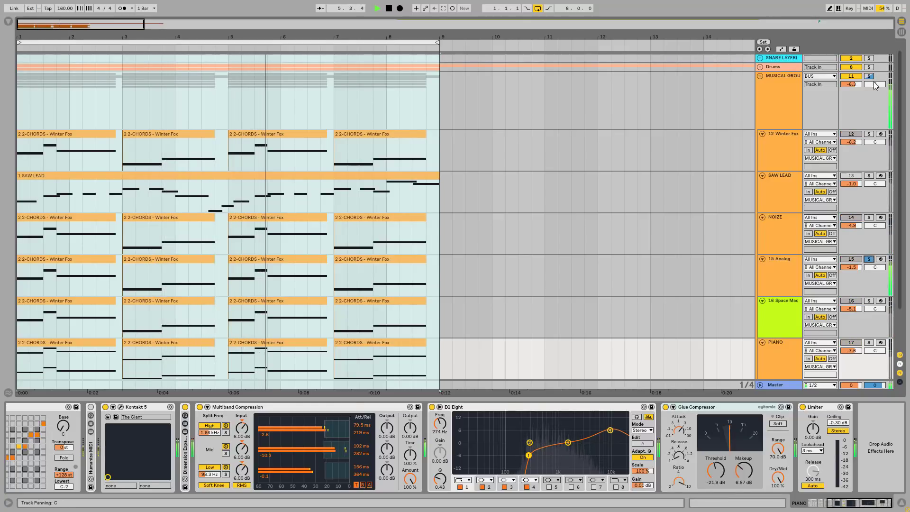
key("space")
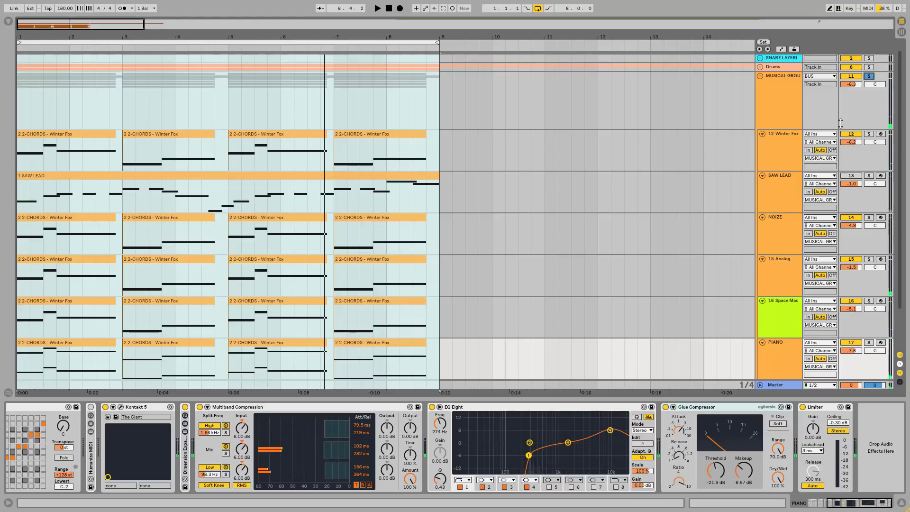
Reactivate the SAW LEAD track, solo it, and play its clip in the loop
left_click(787, 175)
left_click(849, 176)
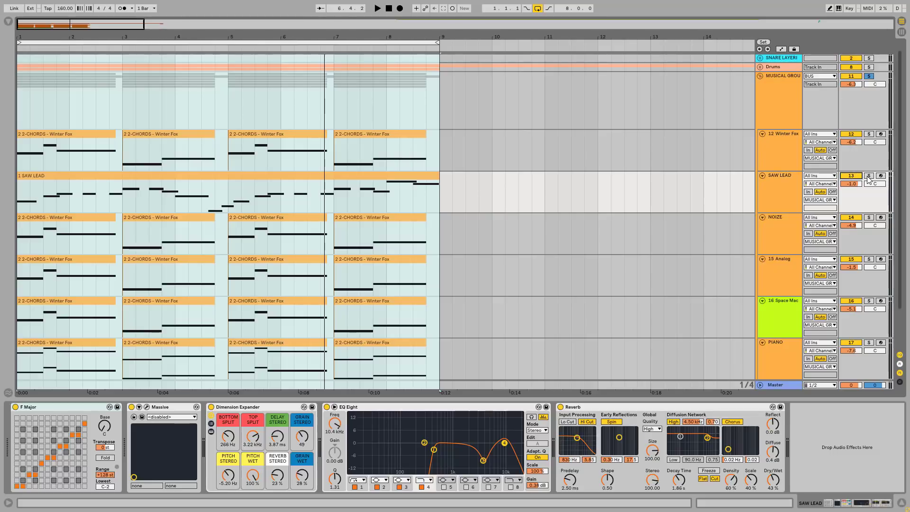
left_click(869, 177)
left_click(61, 176)
key("space")
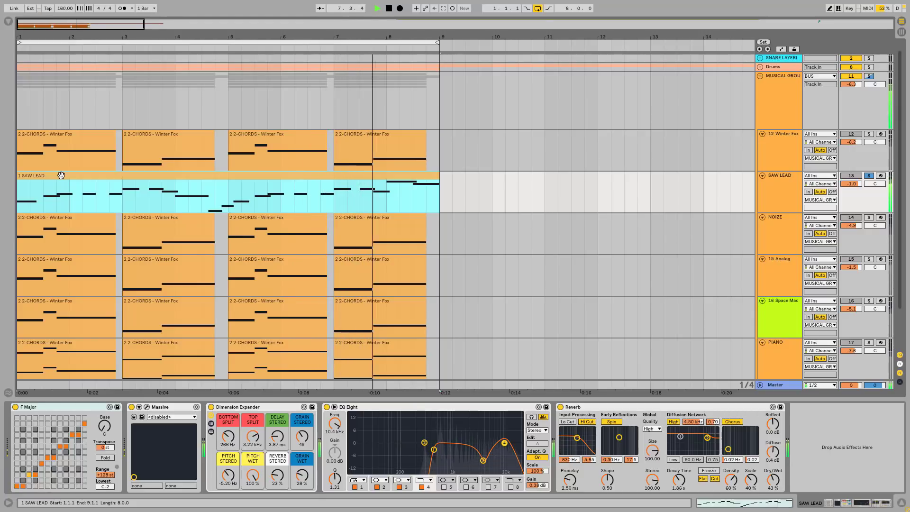
key("space")
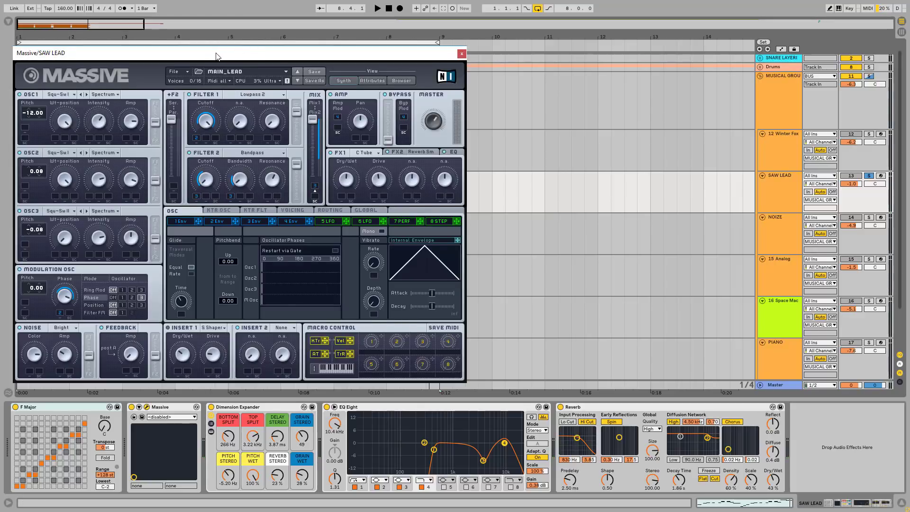
Examine the MAIN_LEAD patch in Massive on SAW LEAD, keeping Classic Tube as the FX1 effect, and close the synth window
left_click_drag(216, 56, 384, 86)
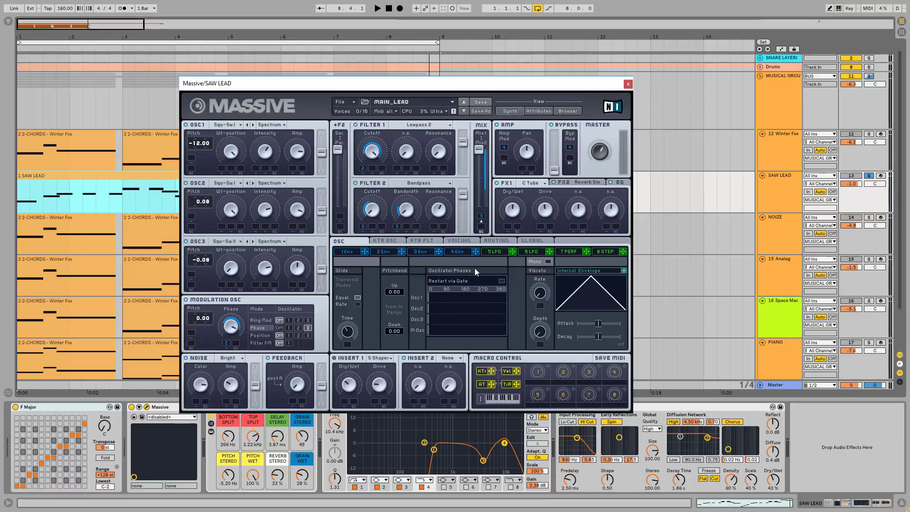
left_click(533, 184)
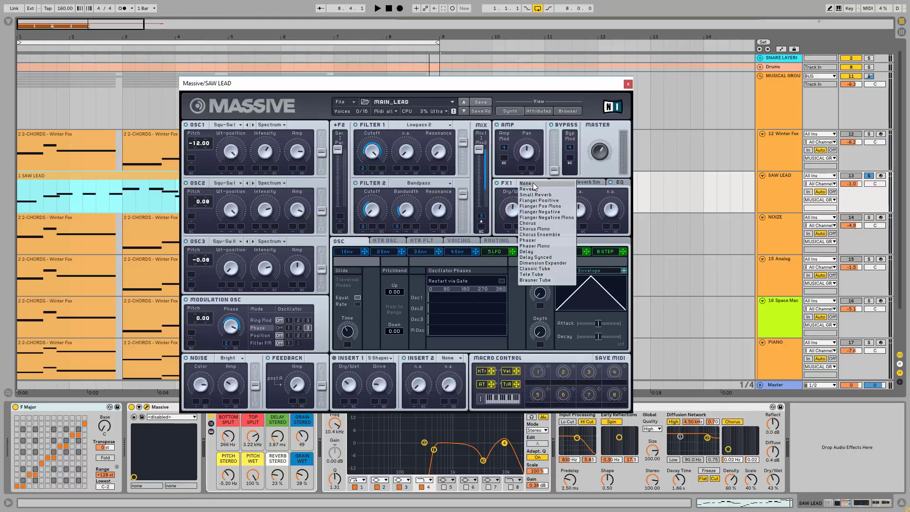
left_click(533, 184)
left_click(532, 184)
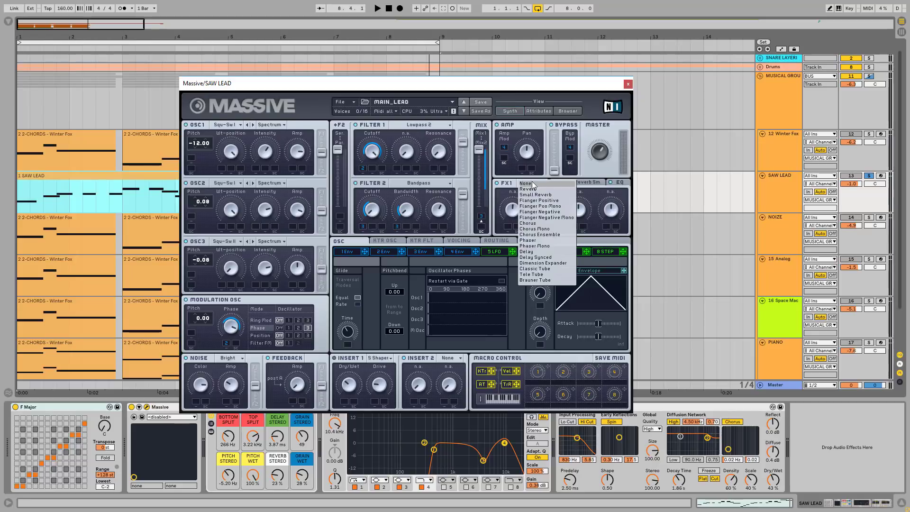
left_click(540, 269)
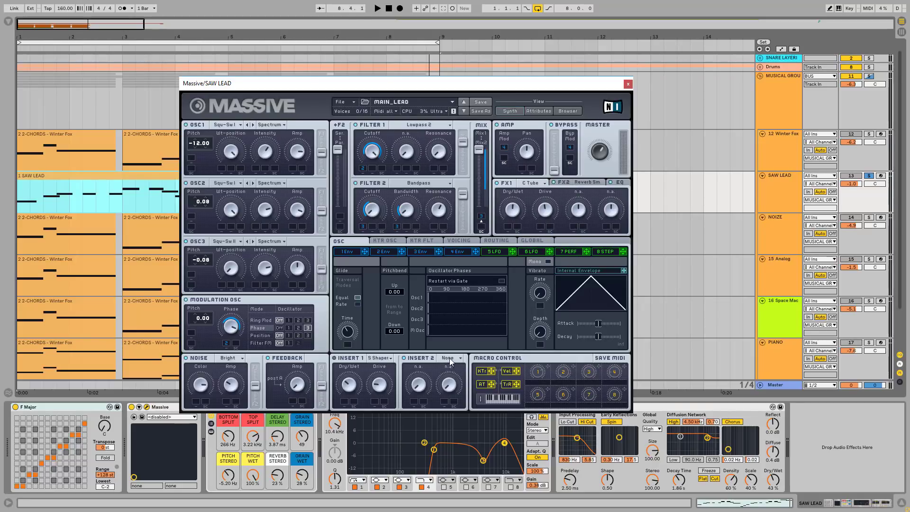
key("space")
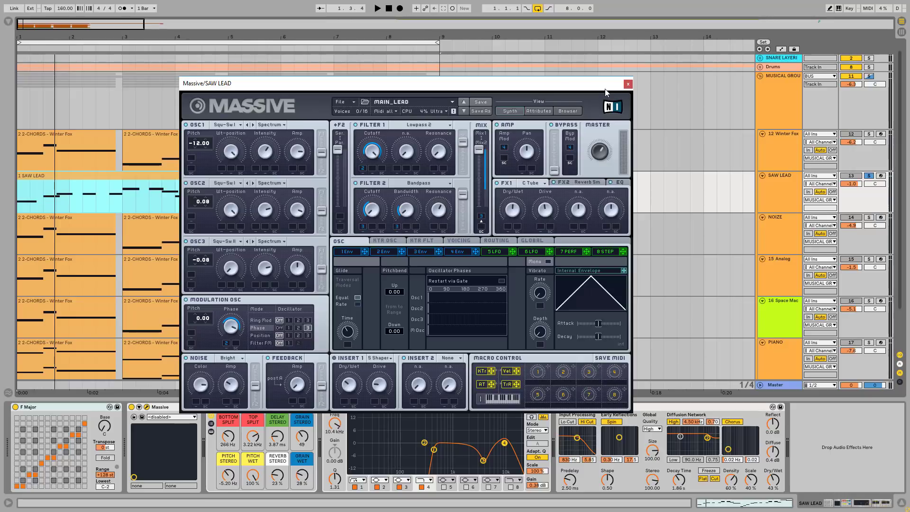
left_click(628, 84)
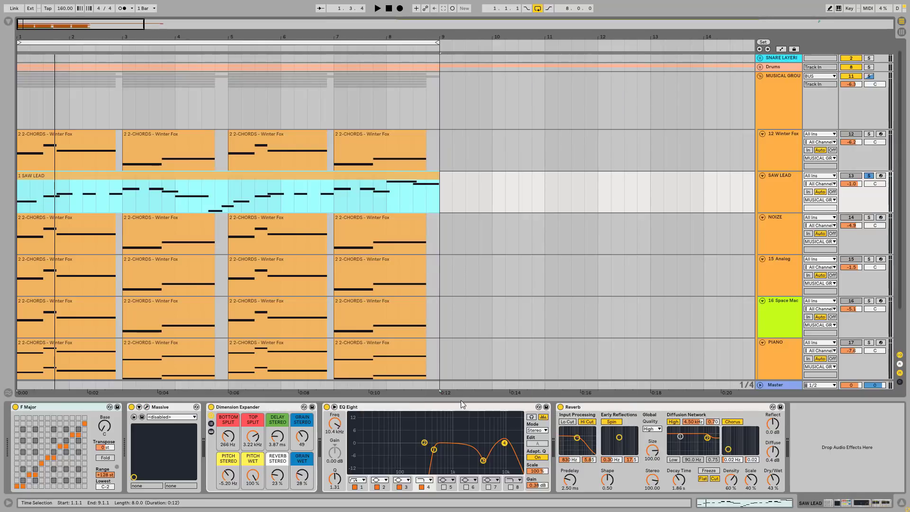
Play SAW LEAD with its EQ Eight bypassed and re-enabled to compare the sound, and stop playback
left_click(343, 409)
key("space")
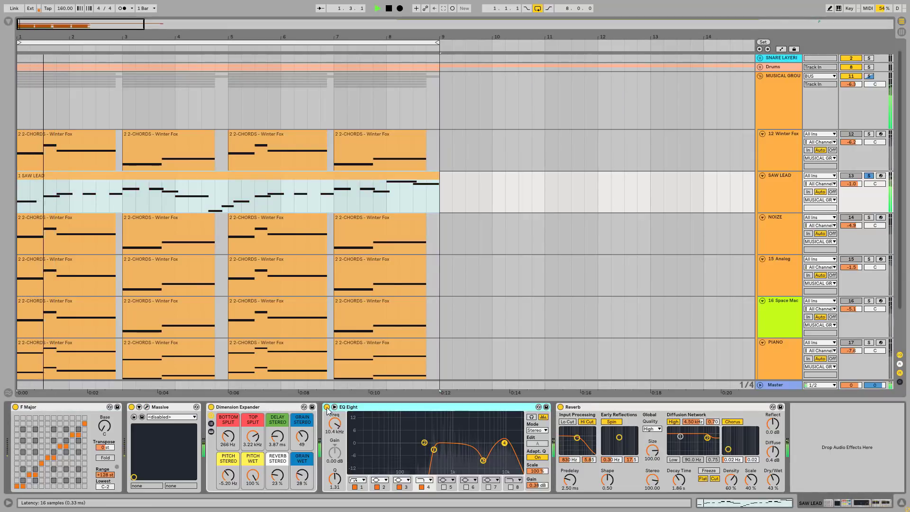
left_click(326, 408)
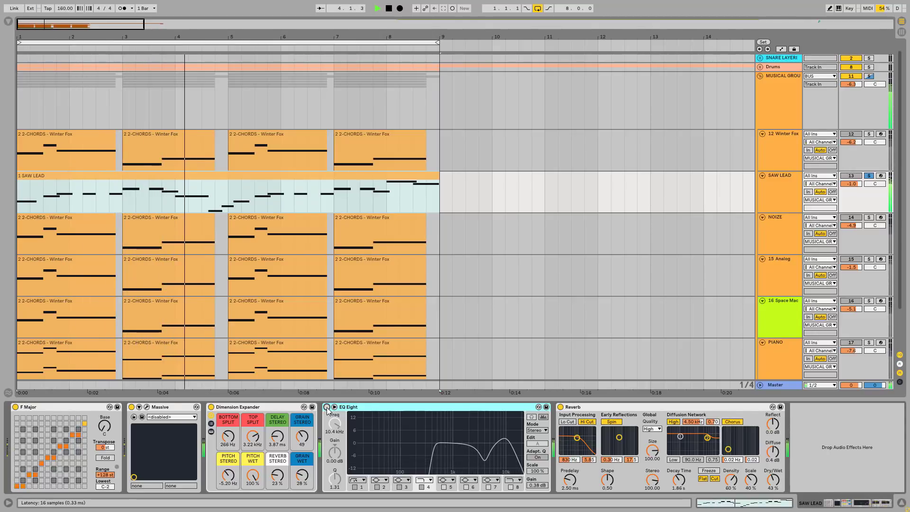
left_click(327, 407)
key("space")
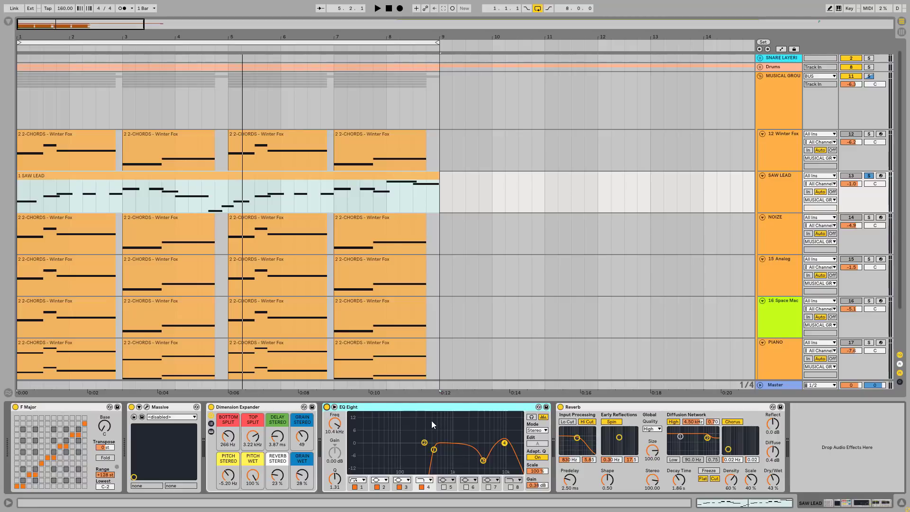
Examine bands 3 and 4 of the EQ Eight and the Reverb on SAW LEAD
left_click(480, 460)
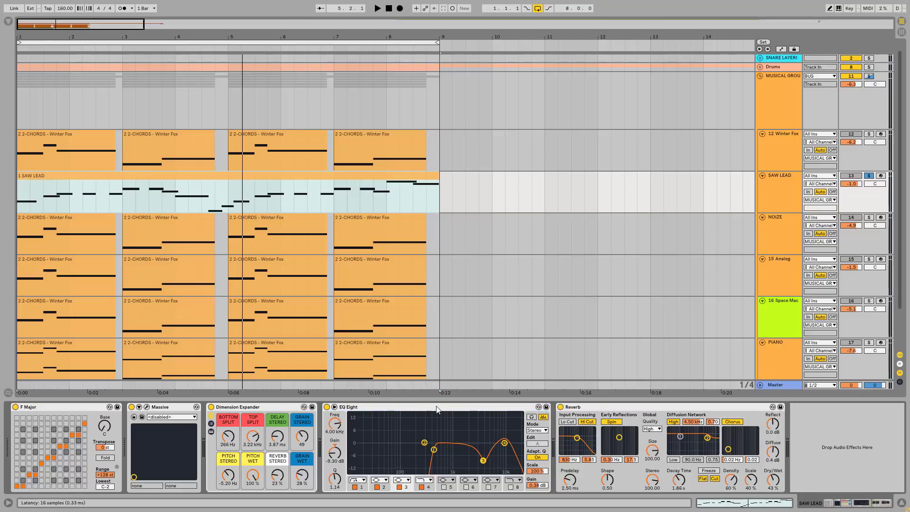
left_click(504, 446)
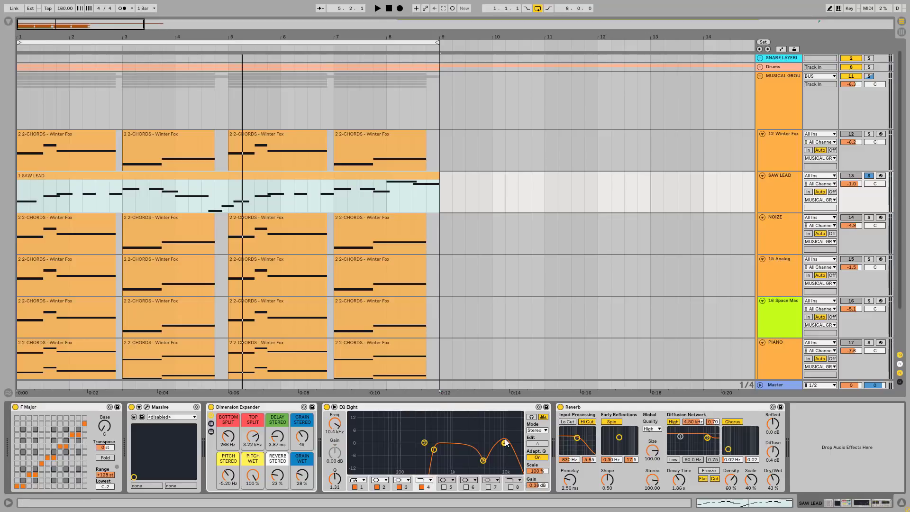
left_click(602, 407)
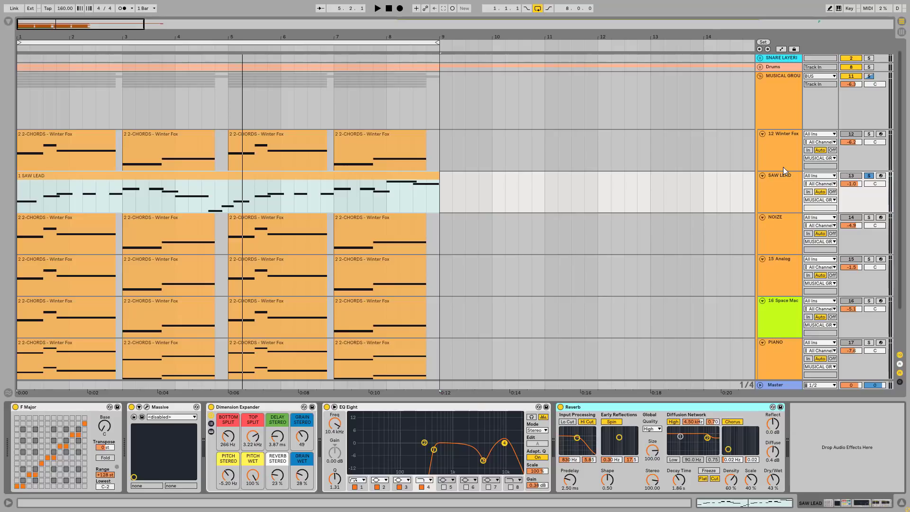
Unsolo SAW LEAD, fold the MUSICAL GROUP and unfold the SUB track
left_click(869, 175)
left_click(767, 77)
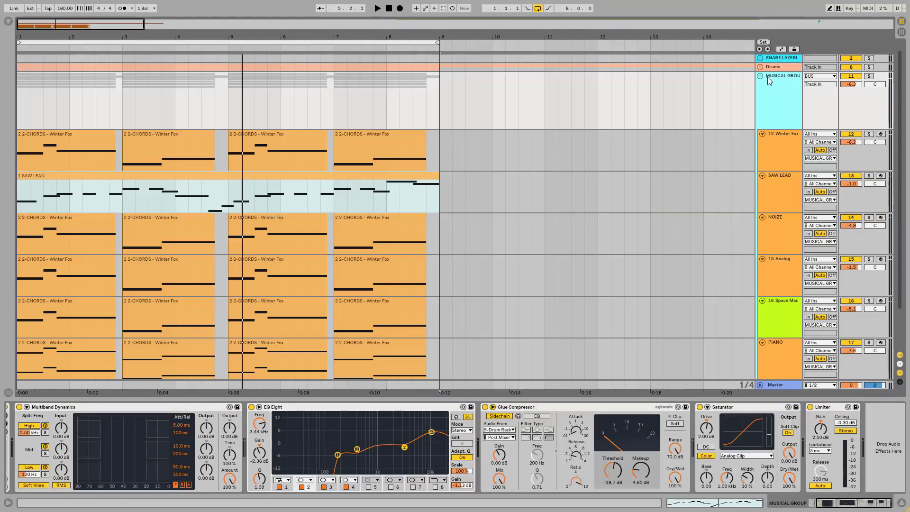
double_click(766, 77)
double_click(776, 102)
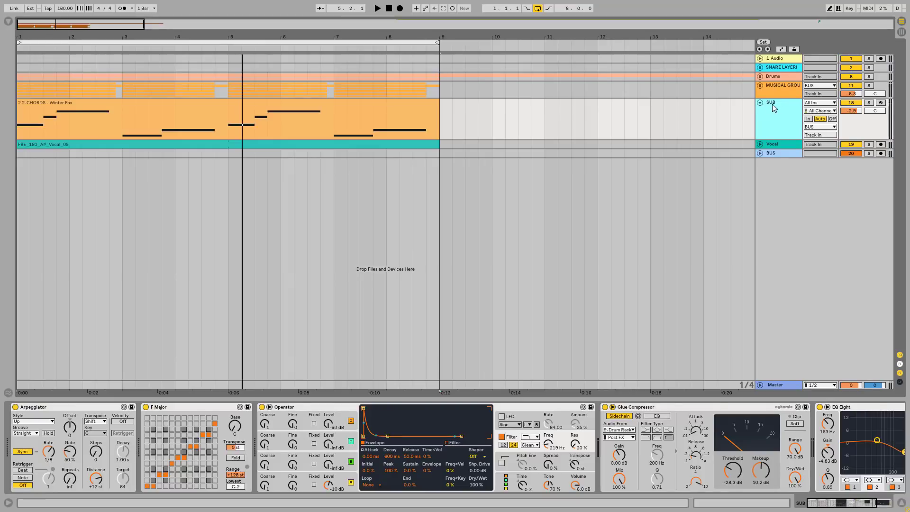
Solo the SUB track and examine its Operator, sidechained Glue Compressor and EQ Eight
left_click(870, 103)
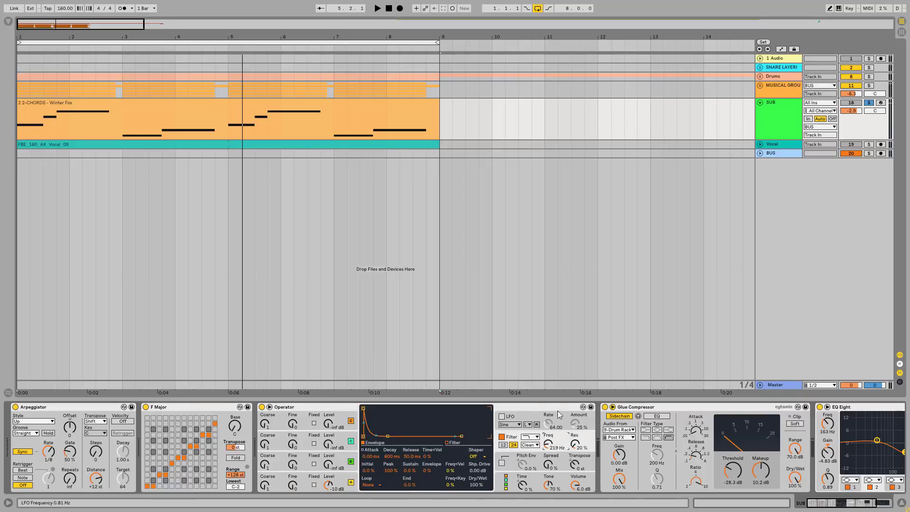
left_click_drag(836, 504, 874, 506)
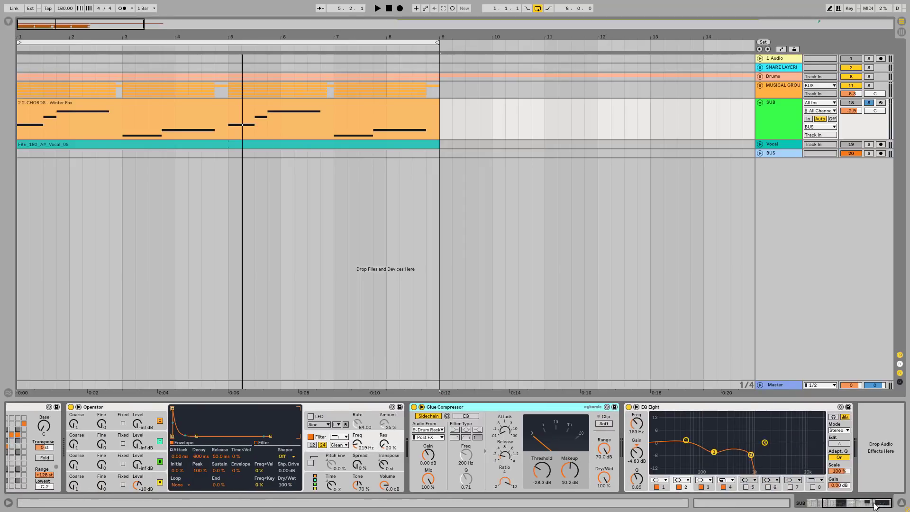
left_click(702, 423)
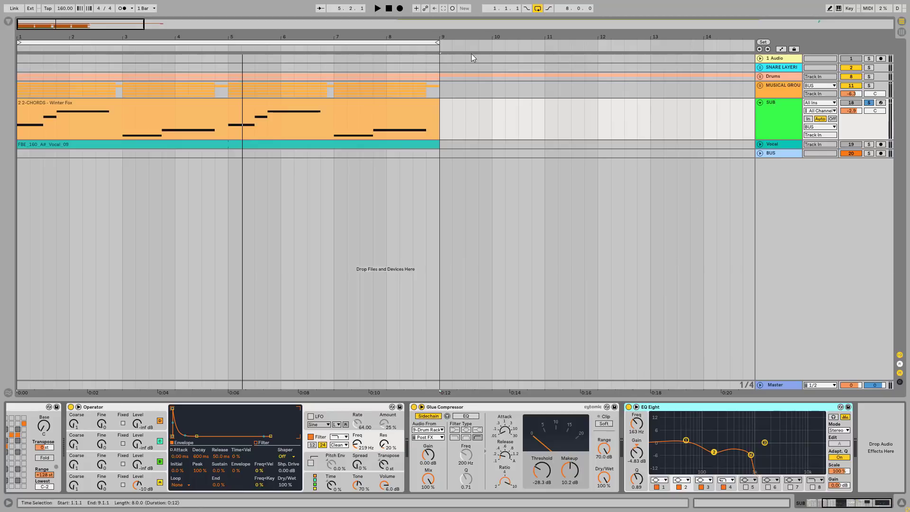
Play the loop with SUB soloed, stop playback and unsolo the track
left_click(274, 41)
key("space")
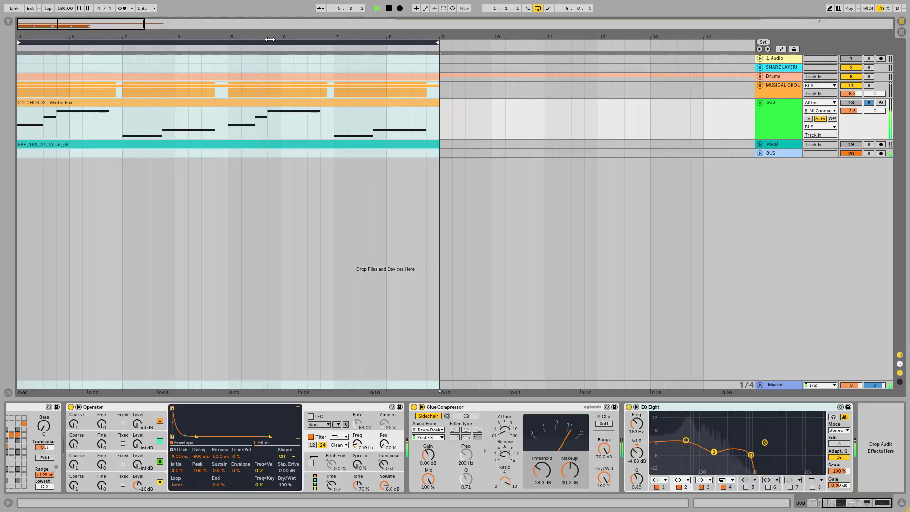
key("space")
left_click(870, 103)
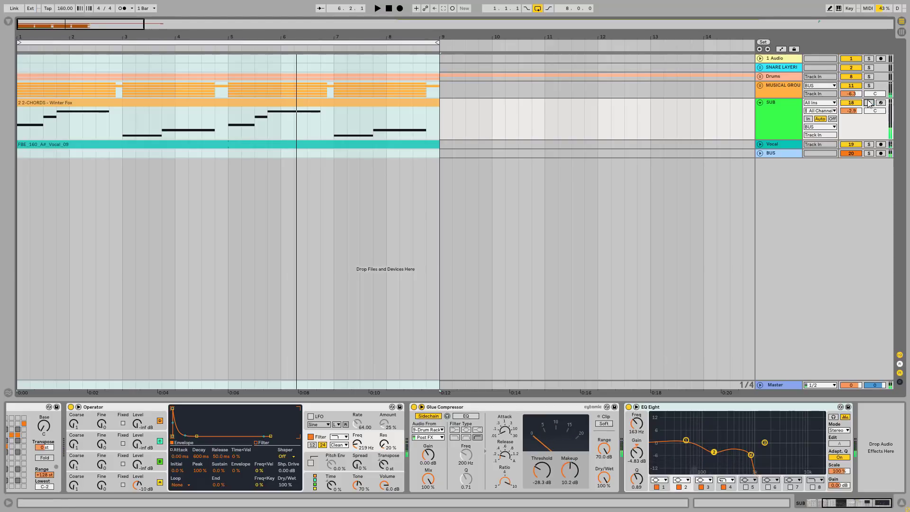
Unfold the MUSICAL GROUP and examine its Utility, Multiband Dynamics, EQ Eight and the Glue Compressor's sidechain source
left_click(801, 91)
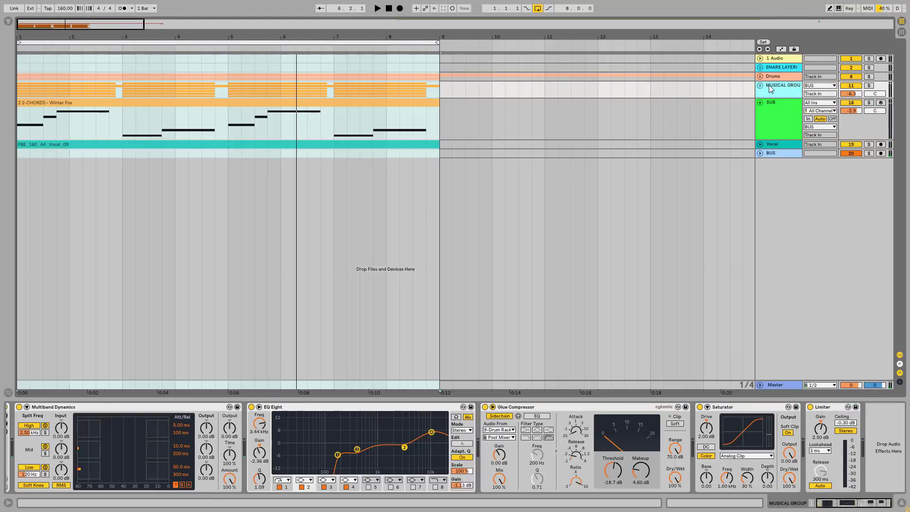
left_click(760, 86)
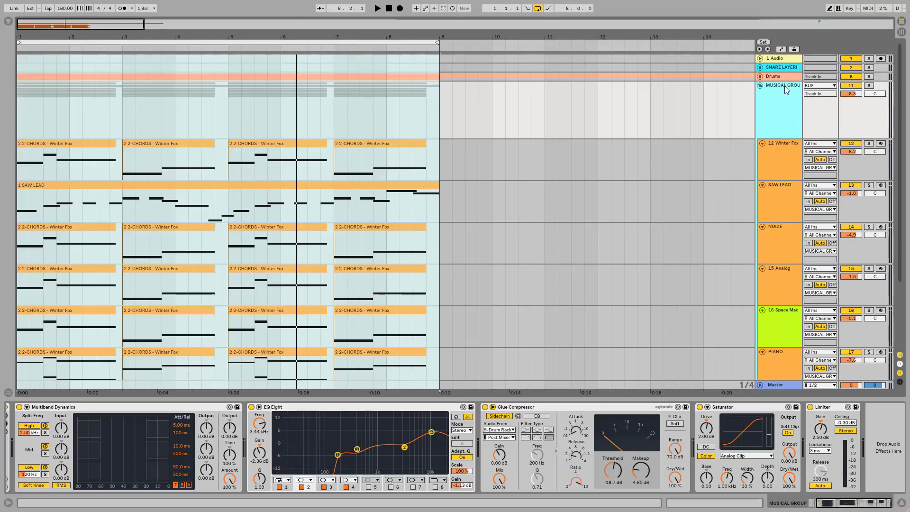
left_click(860, 505)
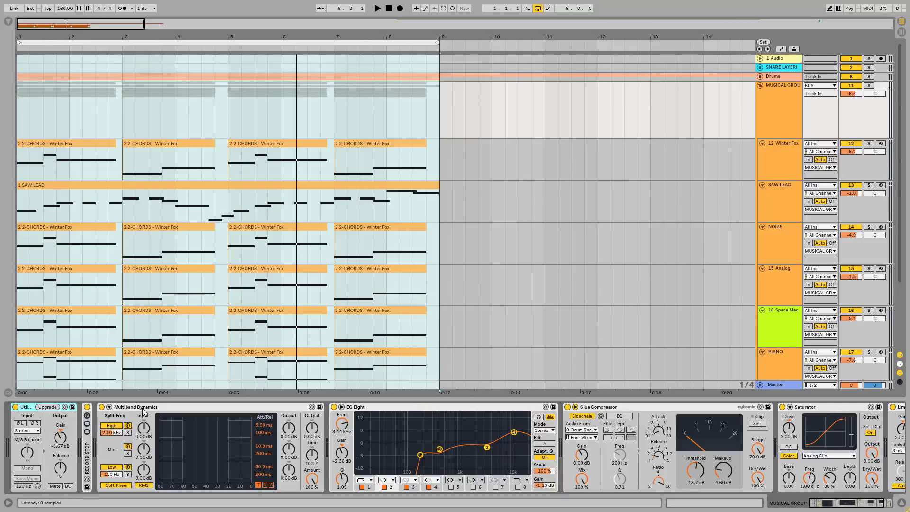
left_click(396, 409)
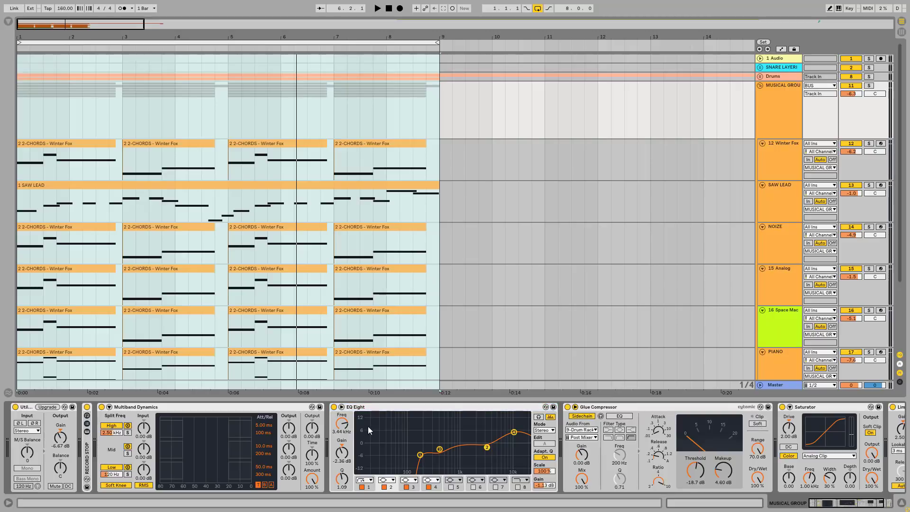
left_click(639, 406)
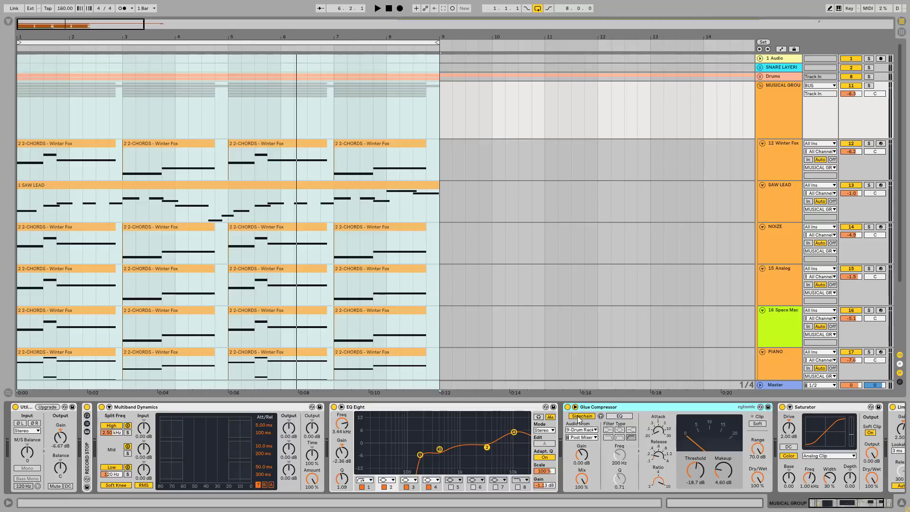
left_click(586, 430)
left_click(586, 429)
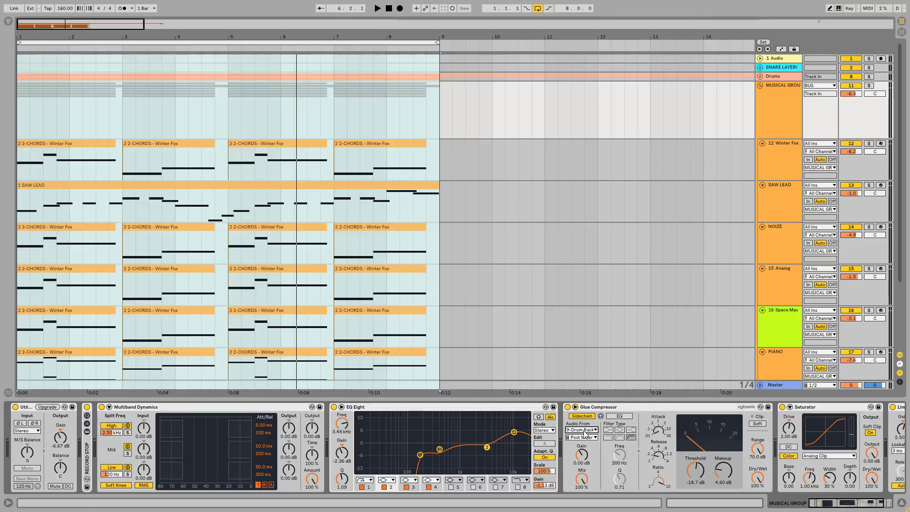
Examine the Saturator and Limiter on the MUSICAL GROUP, and unfold the RECORD STOP rack to inspect its devices
left_click(842, 506)
left_click(724, 406)
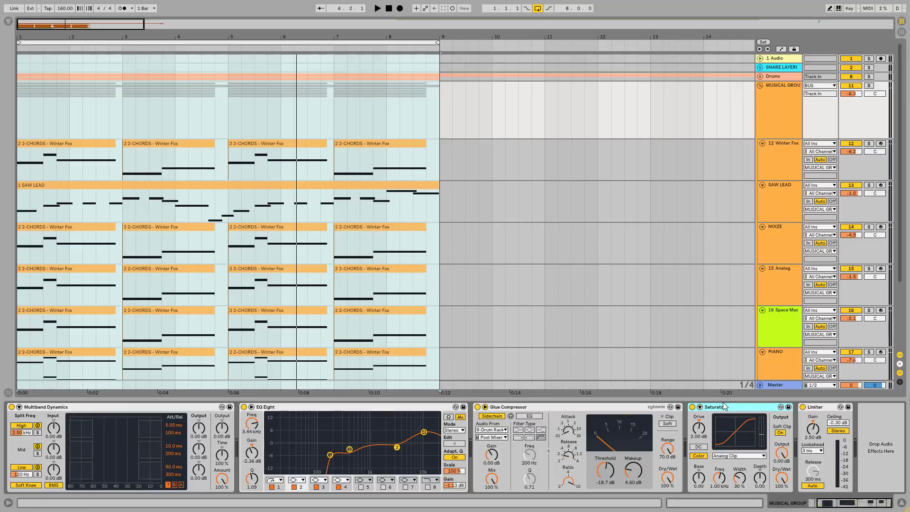
left_click(826, 411)
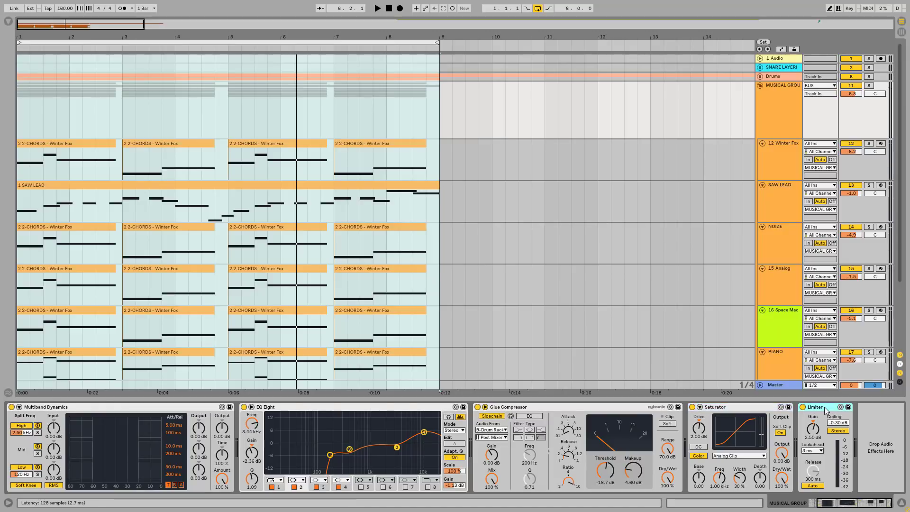
left_click(863, 506)
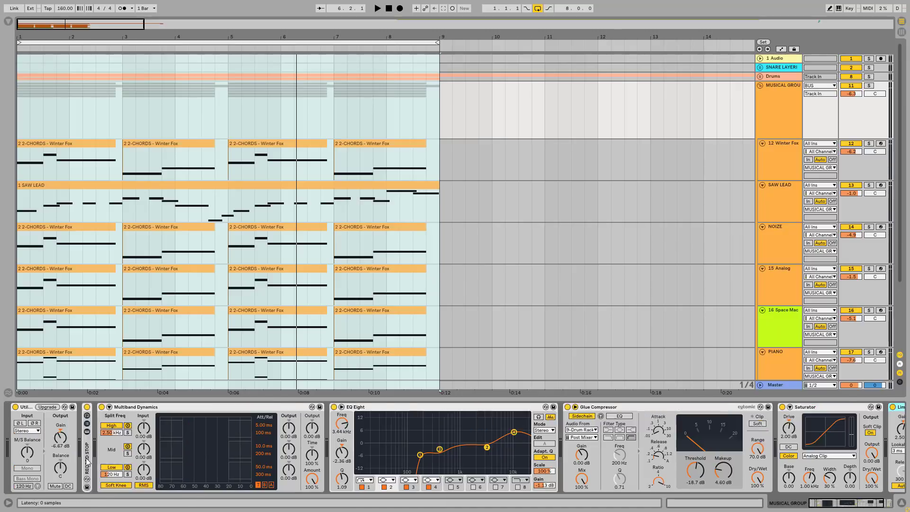
double_click(87, 462)
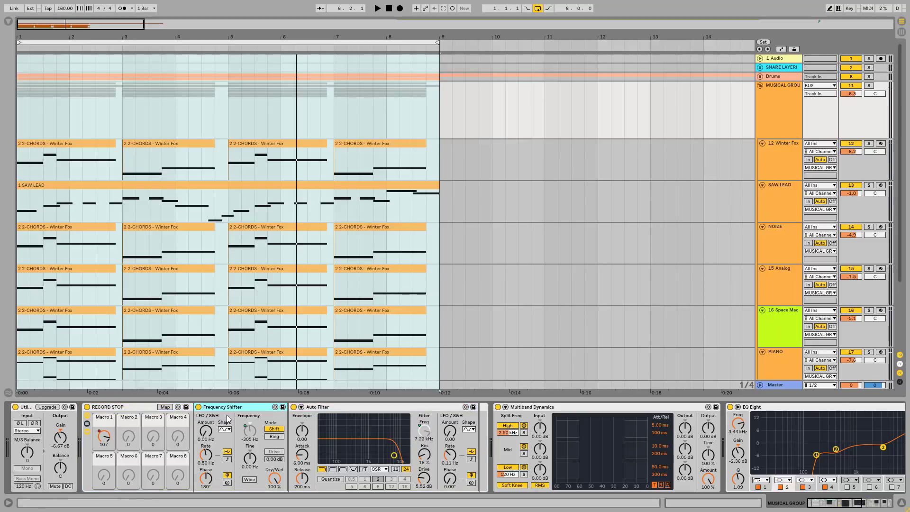
Inspect the RECORD STOP rack's Auto Filter, show automation and examine the Macro 1 curve on the MUSICAL GROUP
left_click(368, 409)
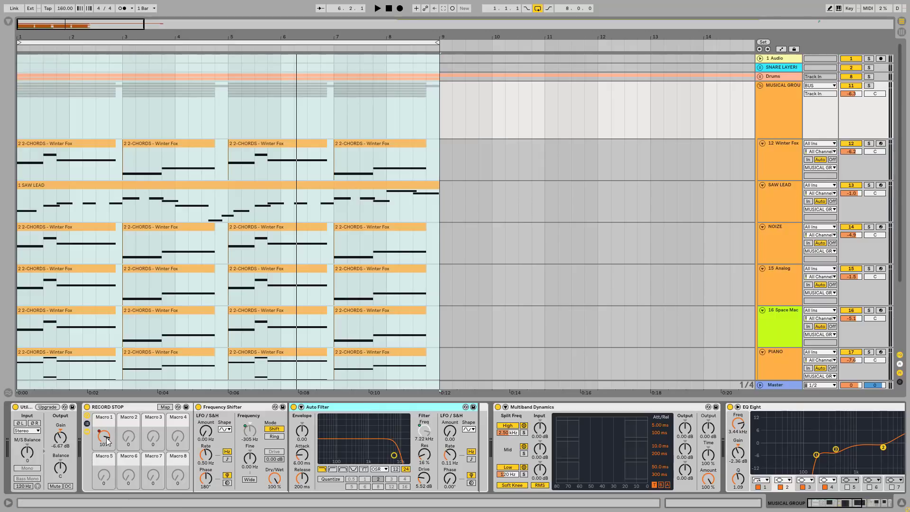
left_click(782, 49)
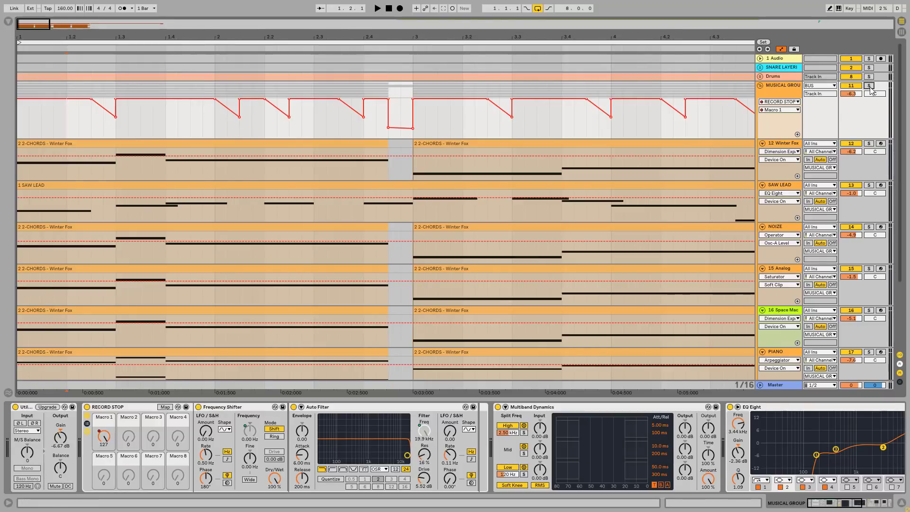
left_click_drag(88, 39, 126, 71)
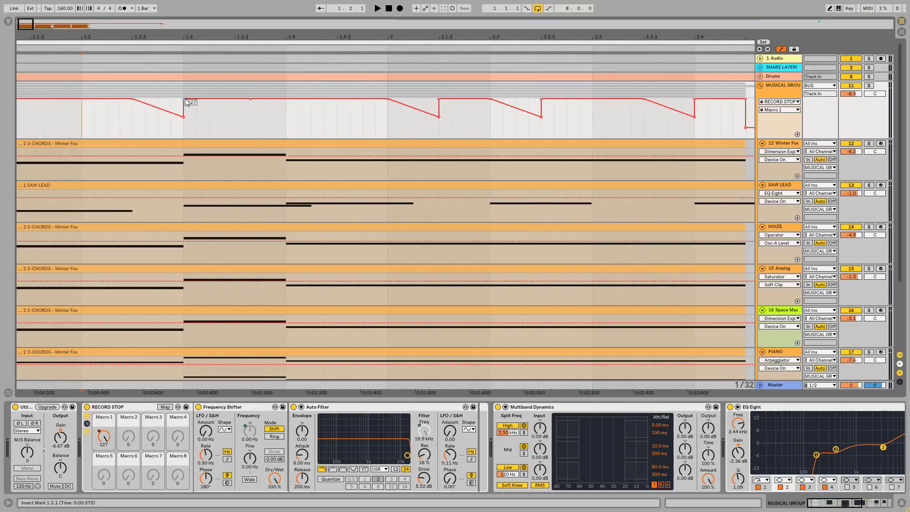
Try extending the first Macro 1 automation dip past beat 1.3 to a lower value, and audition it with the MUSICAL GROUP soloed
left_click_drag(186, 102, 254, 122)
left_click(868, 85)
key("space")
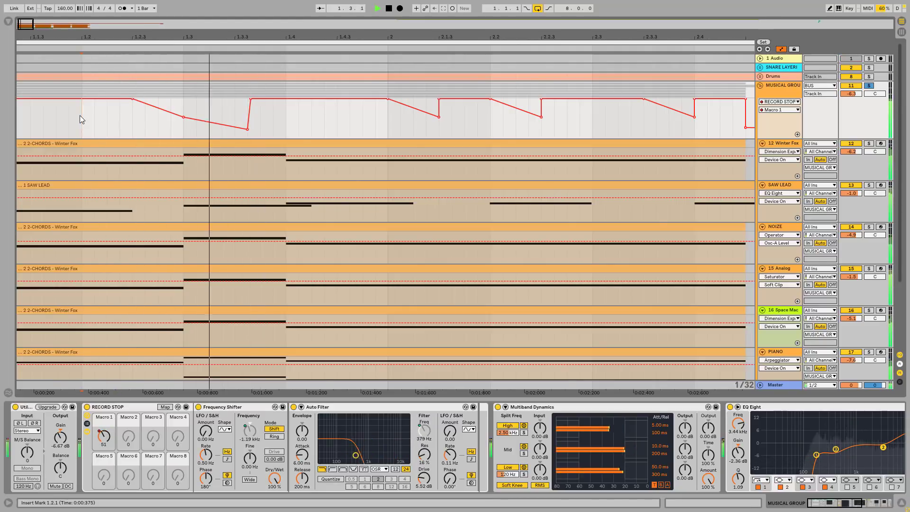
key("space")
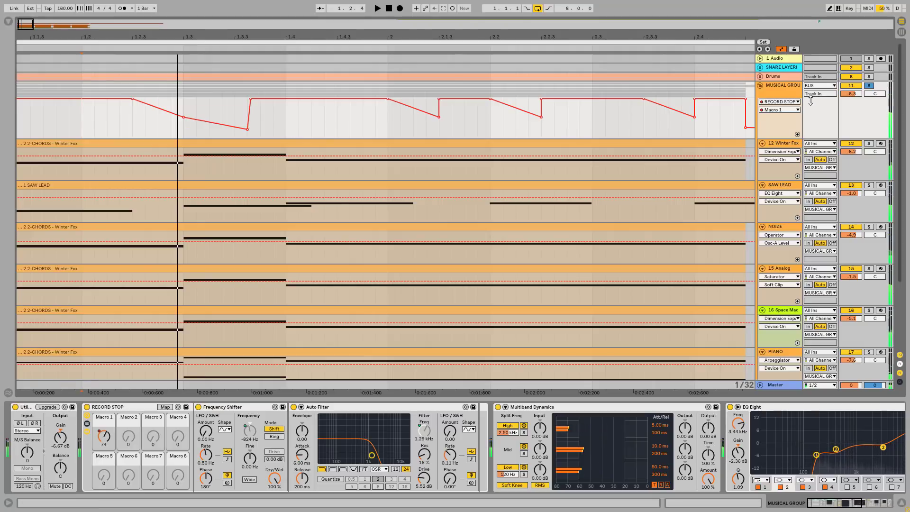
Arm the 15 Analog track, sweep RECORD STOP's Macro 1 manually up to 127, and re-enable the overridden automation
left_click(881, 269)
left_click(781, 94)
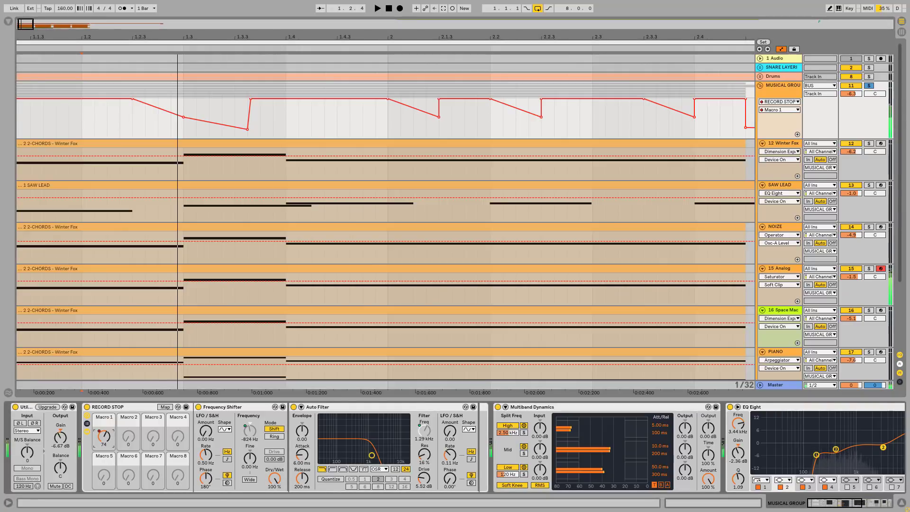
left_click_drag(104, 435, 104, 397)
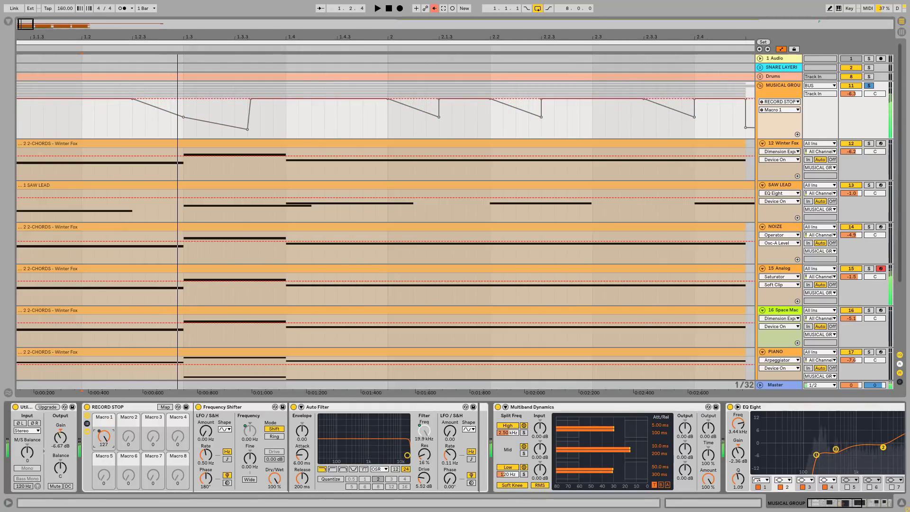
mouse_move(104, 436)
left_mouse_down()
mouse_move(103, 491)
mouse_move(104, 439)
left_mouse_up()
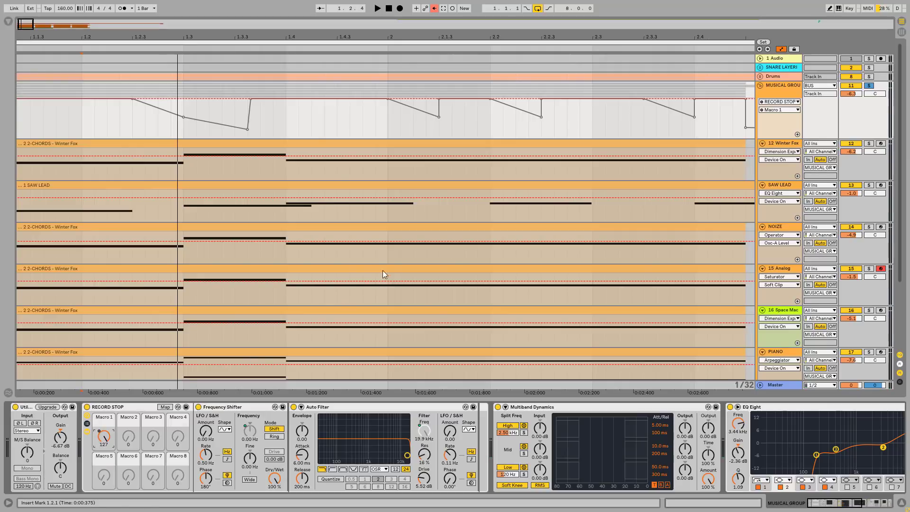
left_click(433, 9)
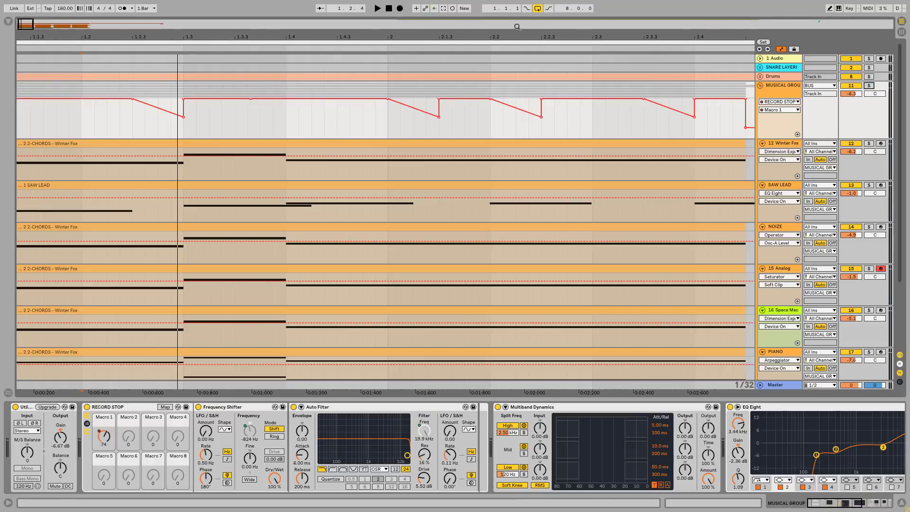
Fold the MUSICAL GROUP and the SUB track, and reselect the MUSICAL GROUP
left_click_drag(517, 28, 517, 4)
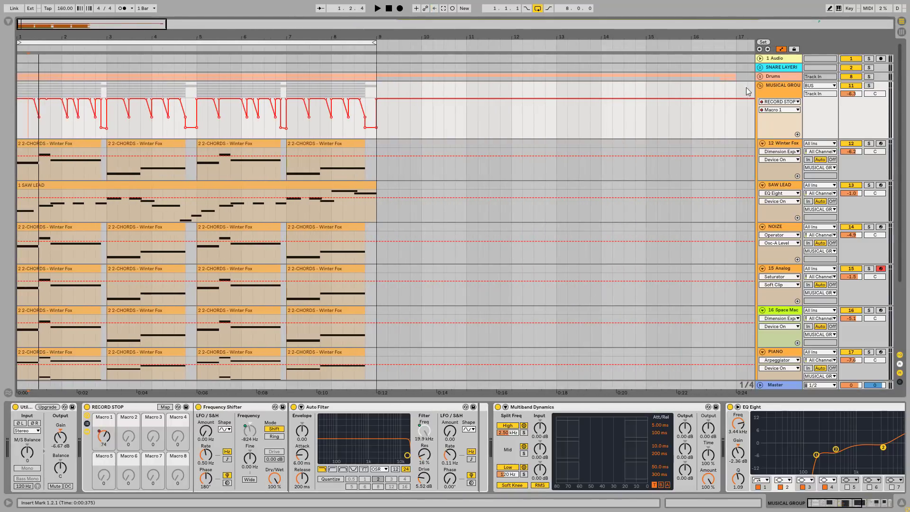
left_click(759, 85)
left_click(759, 84)
left_click(760, 86)
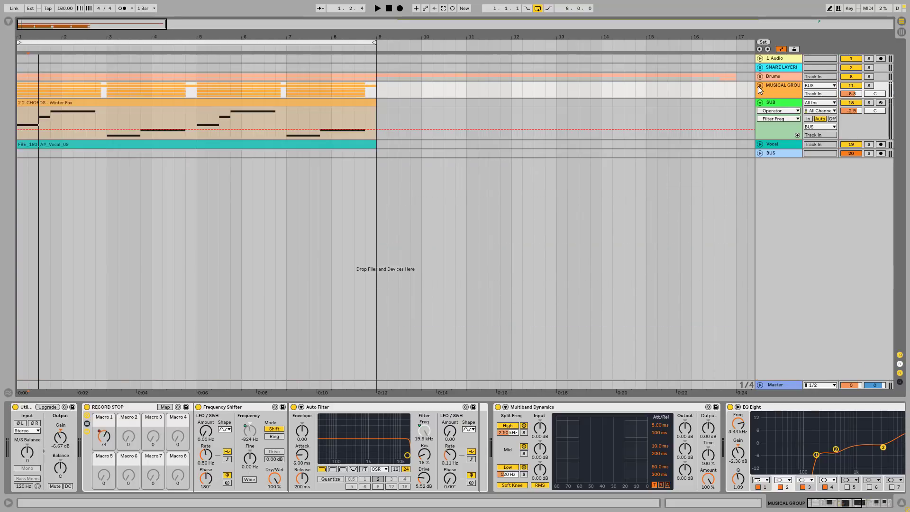
left_click(766, 106)
left_click(760, 103)
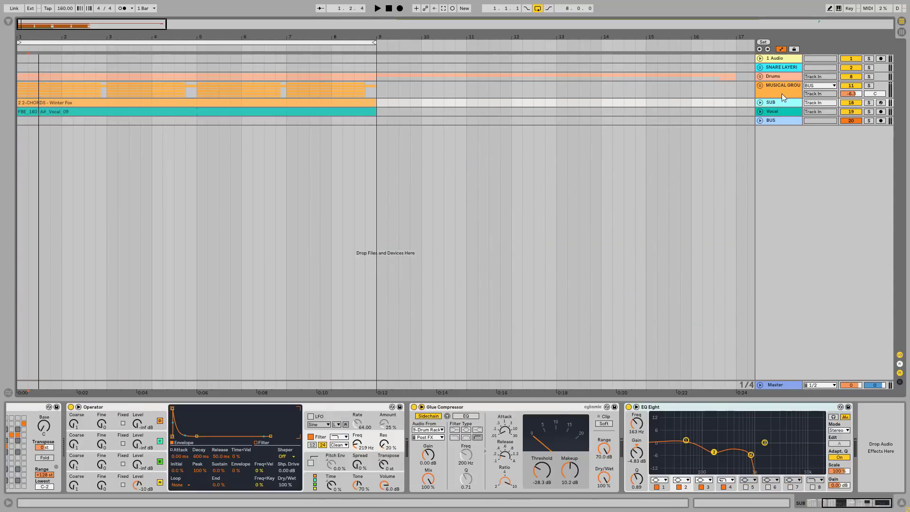
left_click(760, 90)
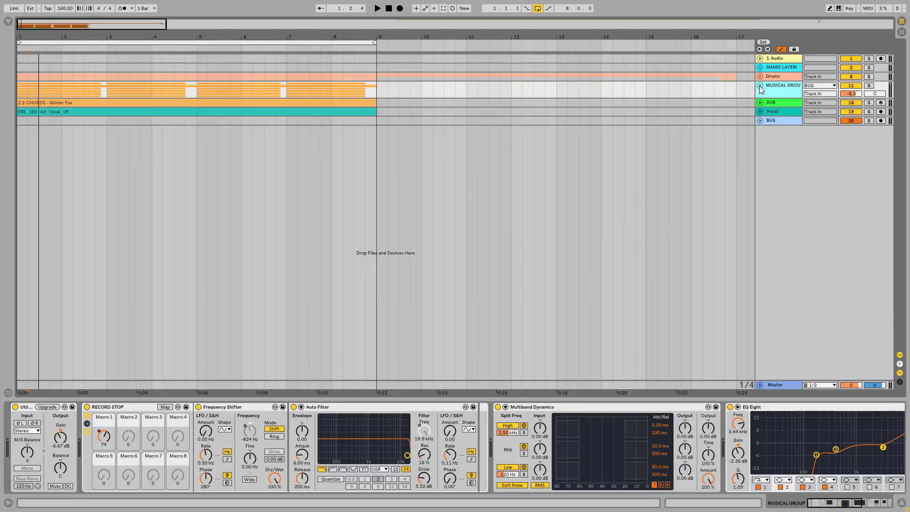